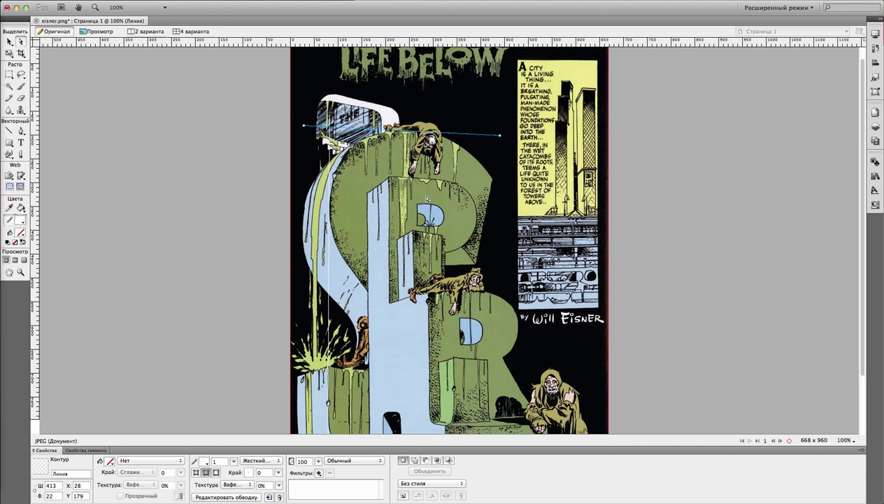
Draw a rising straight guide line along the base of the large lettering, extending to the bearded man's legs
drag(300, 404, 555, 383)
key(a)
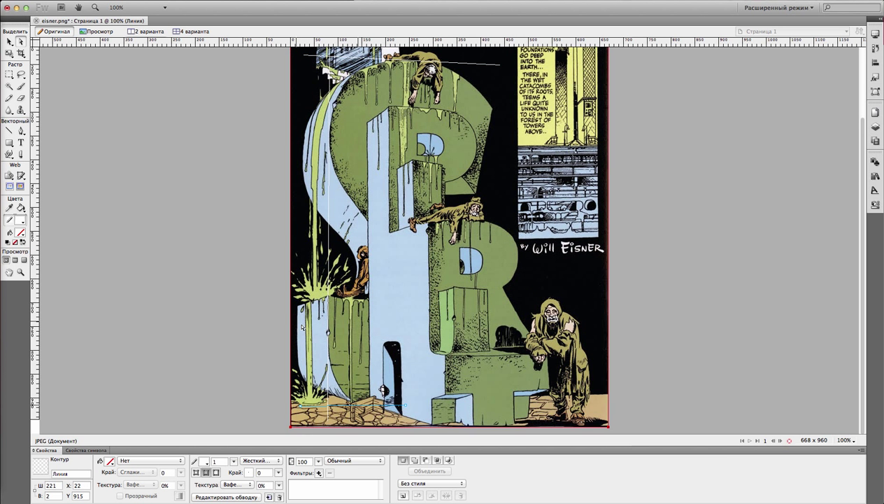
drag(34, 382, 492, 382)
Trace a large letter П between the guide lines, about 342 × 729 px, and fill it solid green
key(p)
click(492, 63)
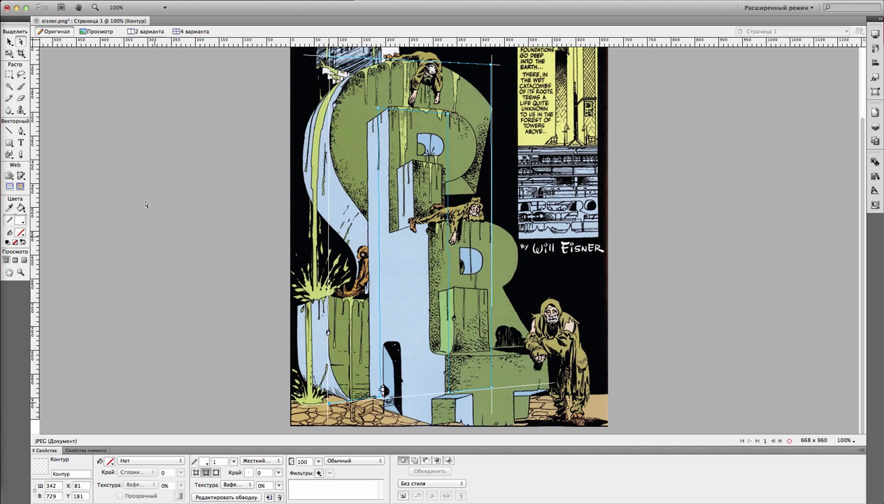
click(110, 461)
click(140, 413)
key(ctrl+d)
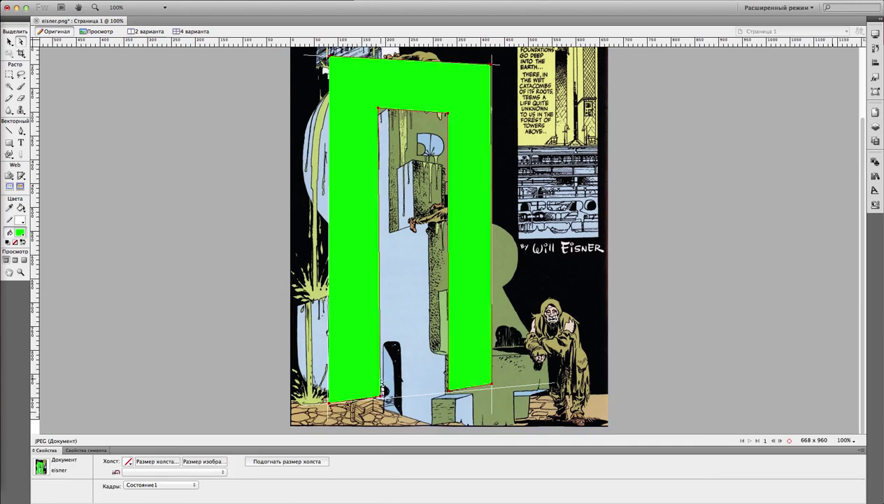
Trace the left side face of the П, about 58 × 722 px, and fill it red
click(382, 386)
scroll(383, 392, up, 1)
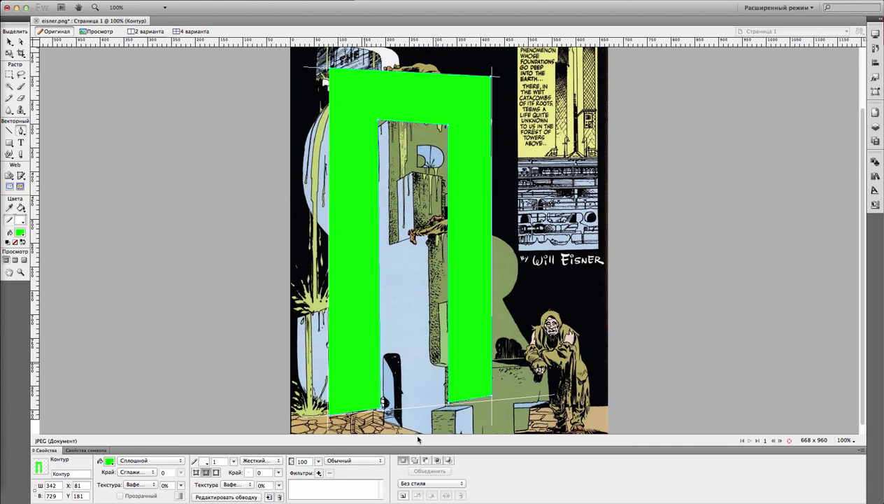
key(ctrl+z)
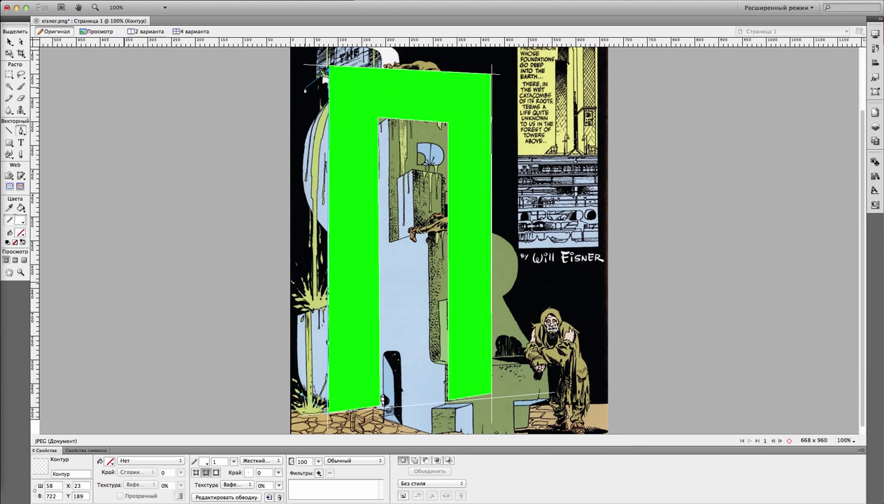
click(110, 461)
Widen the legs of the П to narrow its opening, and hide the П and its red side face
click(483, 389)
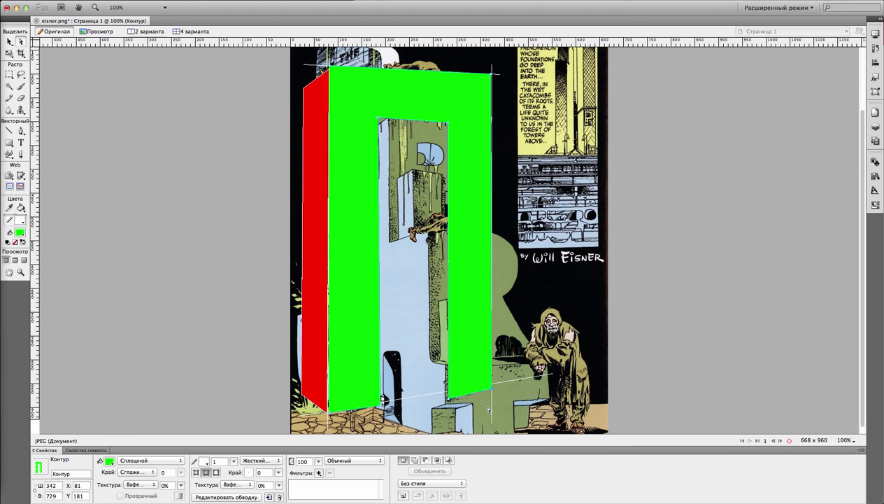
drag(450, 392, 450, 392)
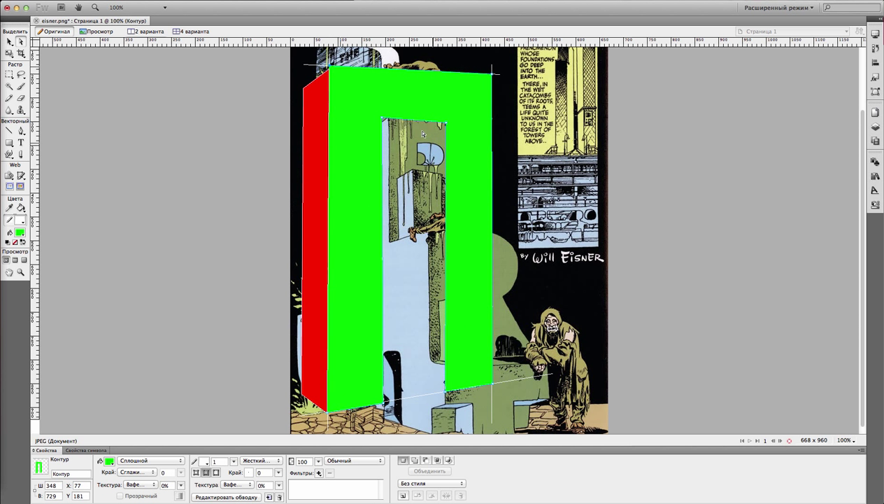
click(641, 195)
click(875, 125)
click(713, 176)
click(713, 187)
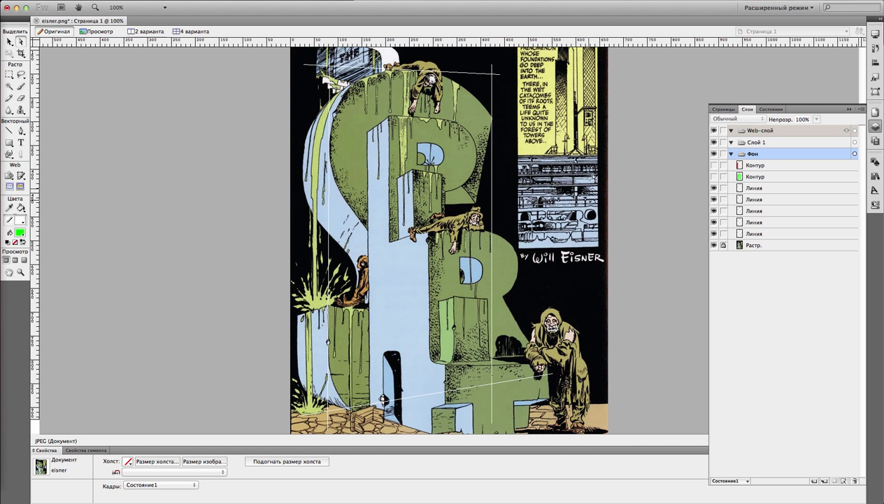
Trace the outer outline of a letter Р over the upper artwork letter, about 184 × 267 px, and fill it green
key(p)
click(756, 165)
drag(475, 196, 423, 195)
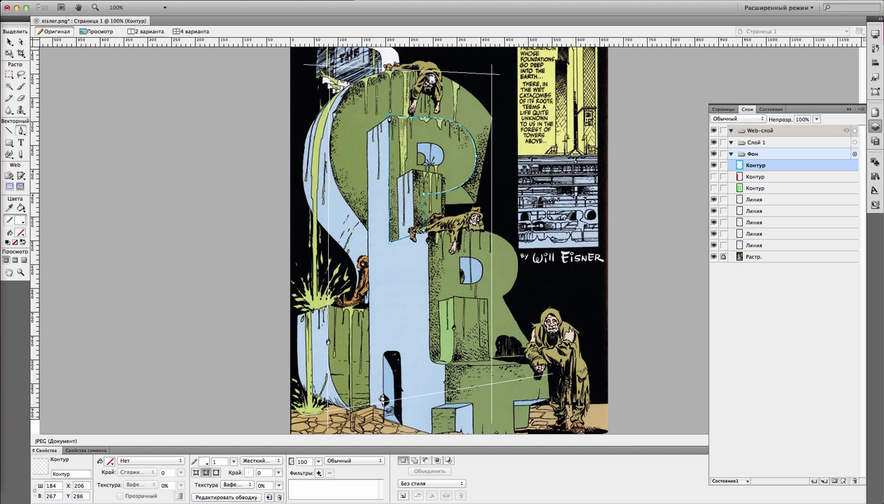
click(389, 119)
click(109, 460)
click(122, 387)
Trace the counter of the upper Р, about 57 × 48 px, and punch it out of the letter
click(419, 145)
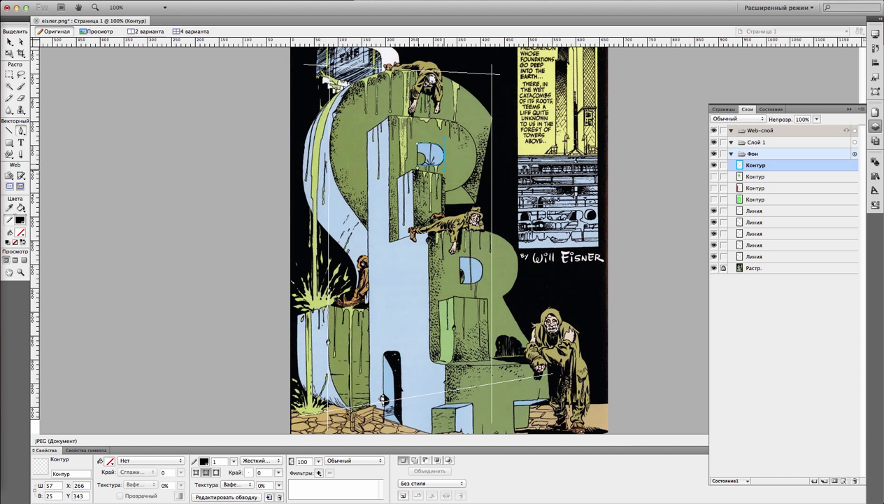
click(419, 145)
click(425, 459)
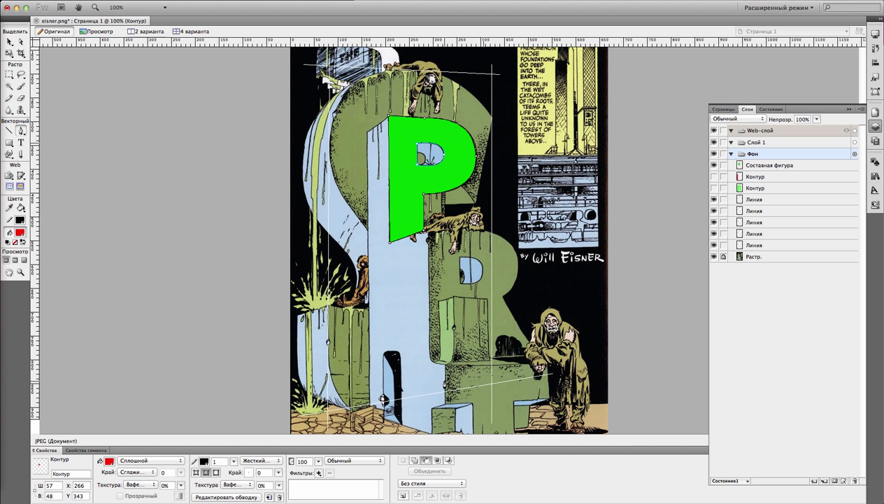
Trace the outlines of А, about 115 × 159 px, and К, about 114 × 154 px, side by side at the artwork's base
drag(445, 384, 444, 433)
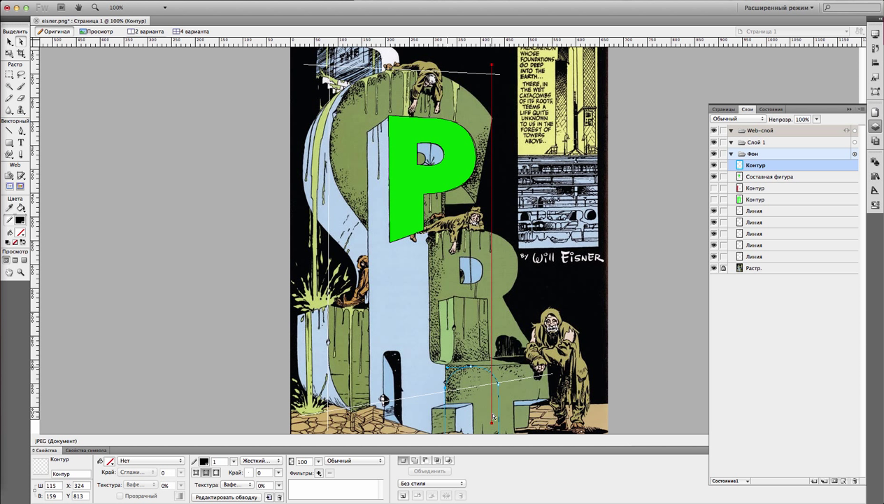
click(21, 131)
click(498, 435)
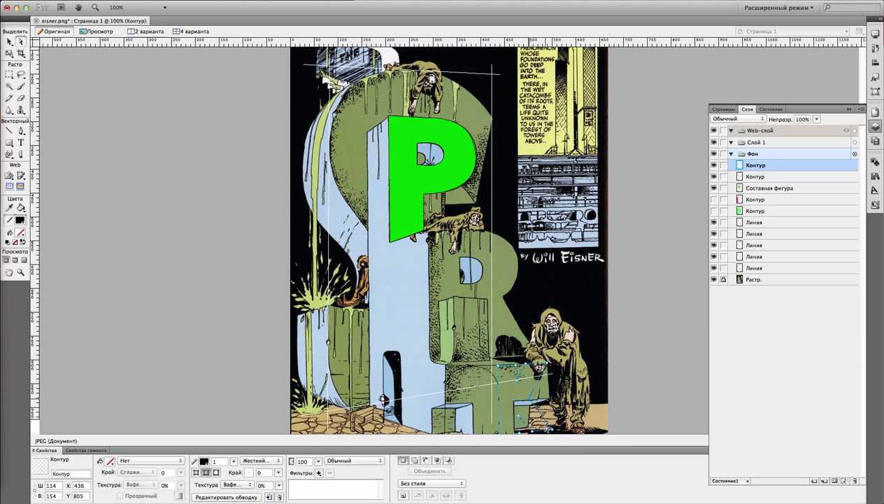
Refine the leg opening of the А outline and paste the green fill attributes onto the К
click(469, 433)
scroll(469, 433, down, 1)
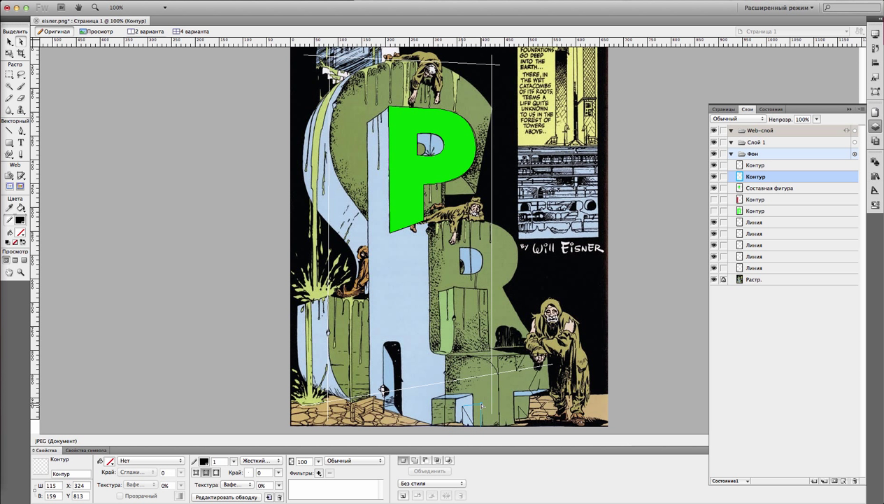
click(466, 433)
click(503, 369)
key(super+alt+shift+v)
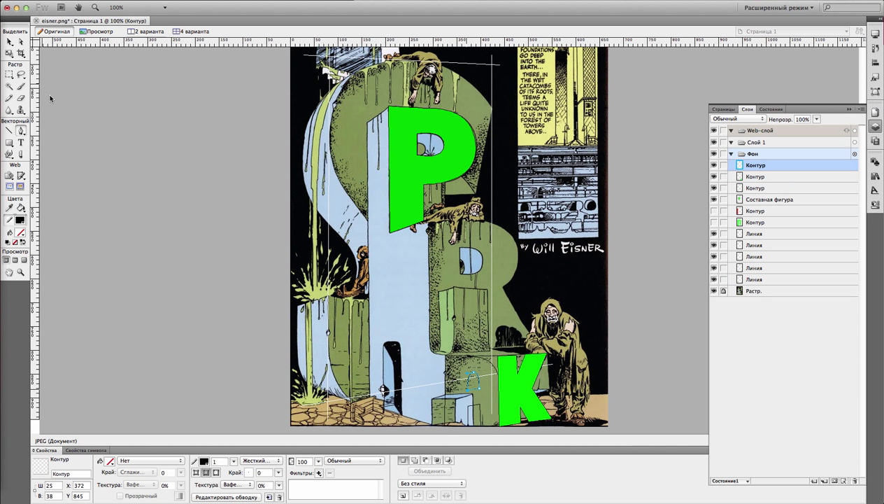
Give the А the green fill with its counter cut out, and adjust its leg points
click(457, 412)
key(super+alt+shift+v)
key(super+d)
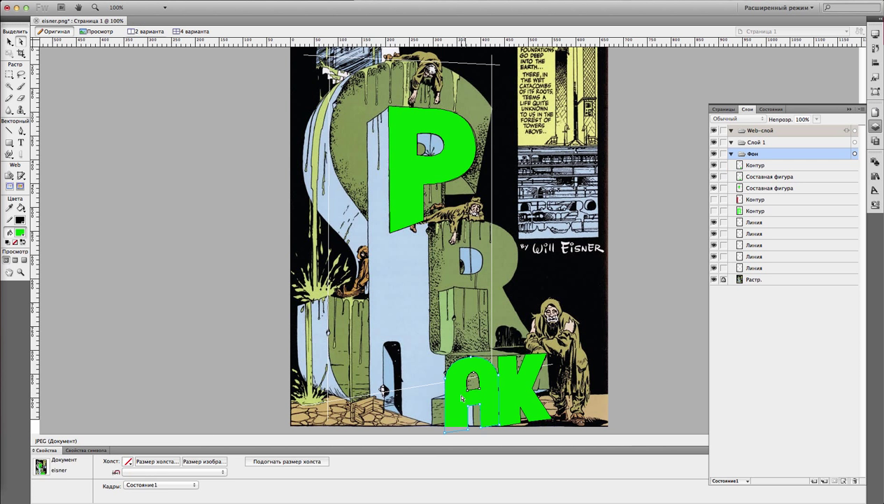
click(482, 420)
Trace the outer outline of a second, smaller Р above the А, following the artwork's light green block
key(p)
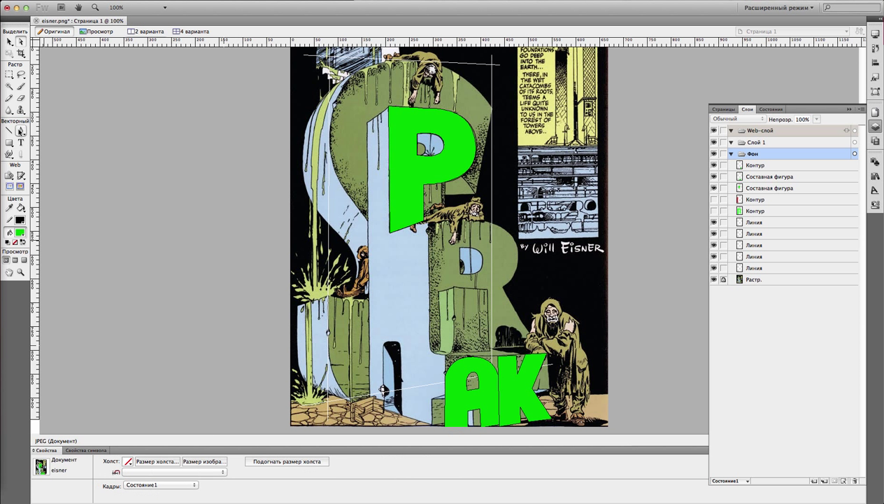
click(453, 289)
click(453, 350)
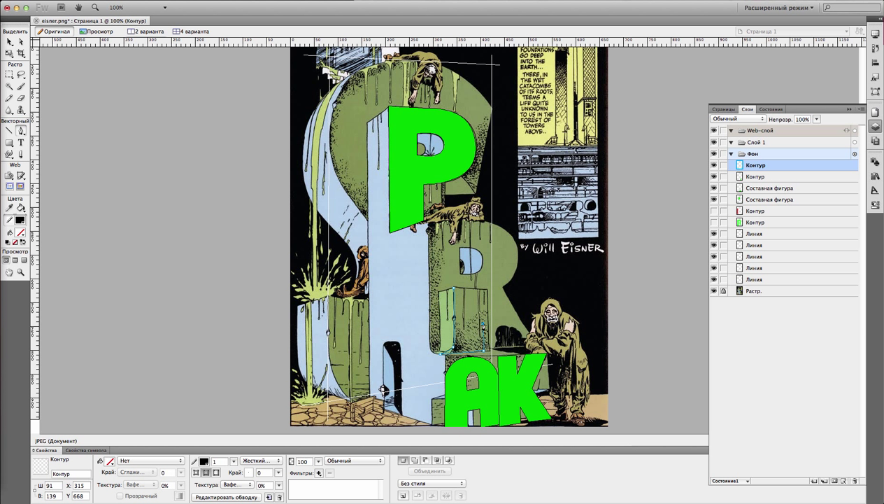
click(485, 291)
key(a)
key(p)
key(super+d)
Trace the smaller Р's counter, punch it out of the letter and fill the compound shape green
click(484, 306)
click(495, 310)
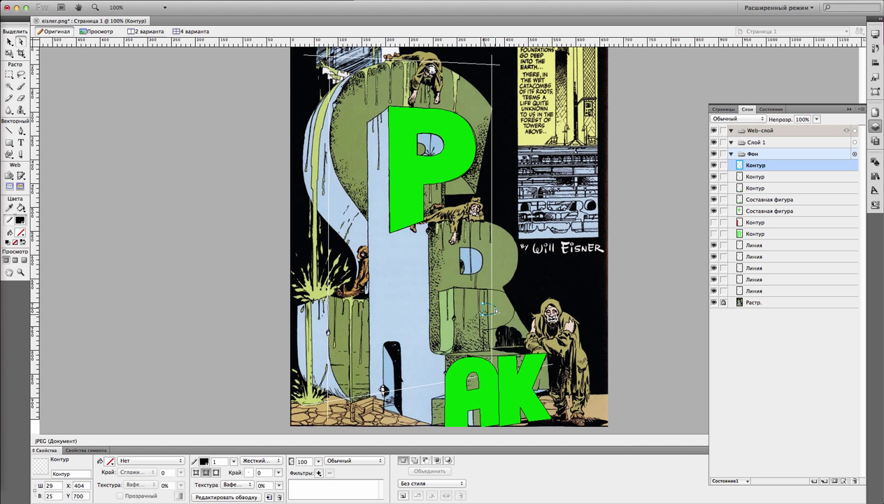
key(super+z)
key(super+z)
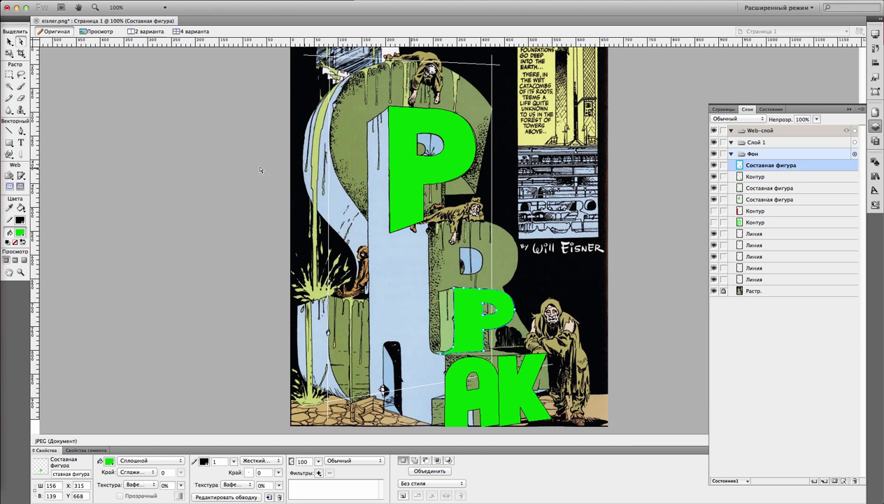
Trace the outer outline of a letter З around the smaller Р, about 201 × 278 px, and send it behind the Р
key(super+d)
click(427, 222)
drag(515, 277, 505, 292)
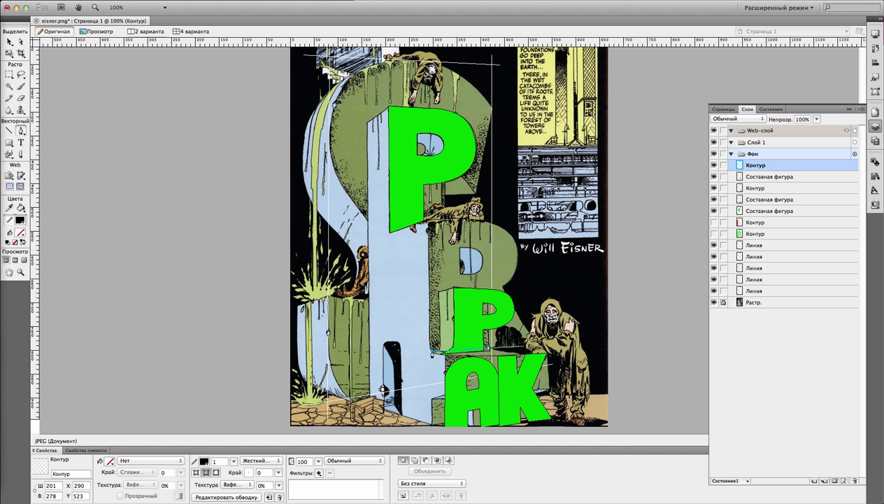
click(432, 348)
click(428, 222)
key(super+Down)
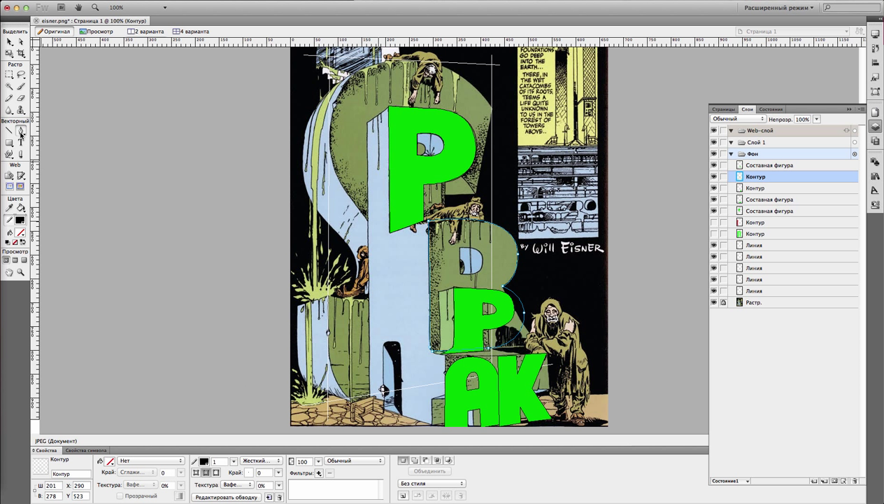
Trace the inner curves of the З, fill the letter green and refine its left-hand points
click(21, 42)
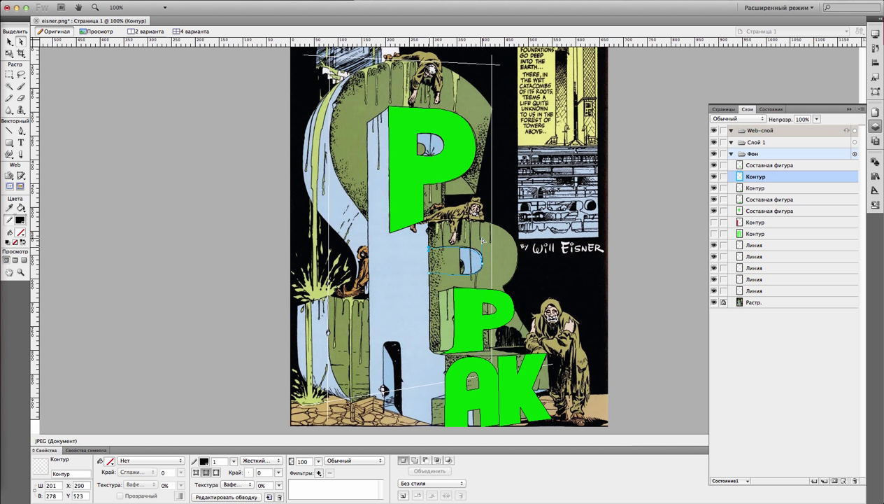
click(484, 237)
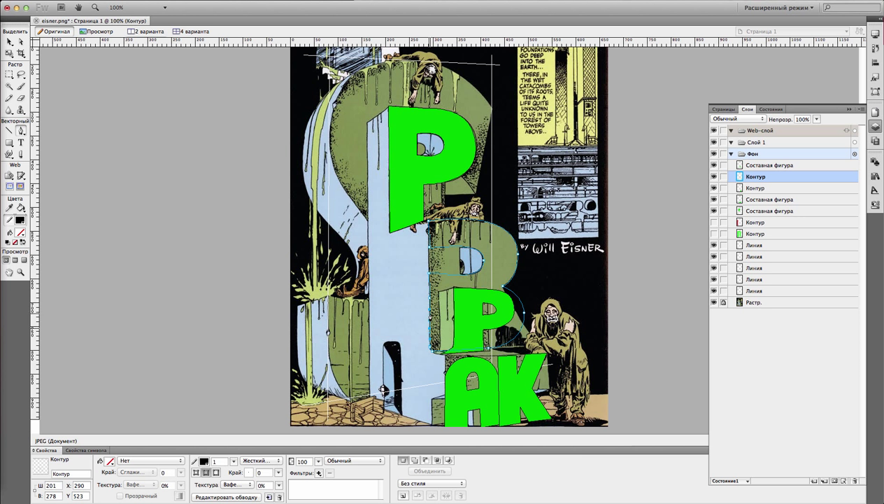
key(a)
click(110, 460)
click(146, 420)
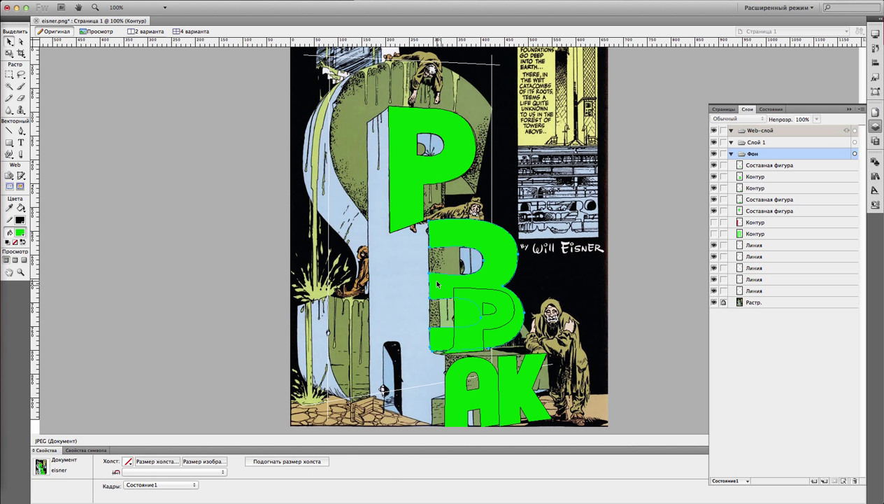
click(429, 337)
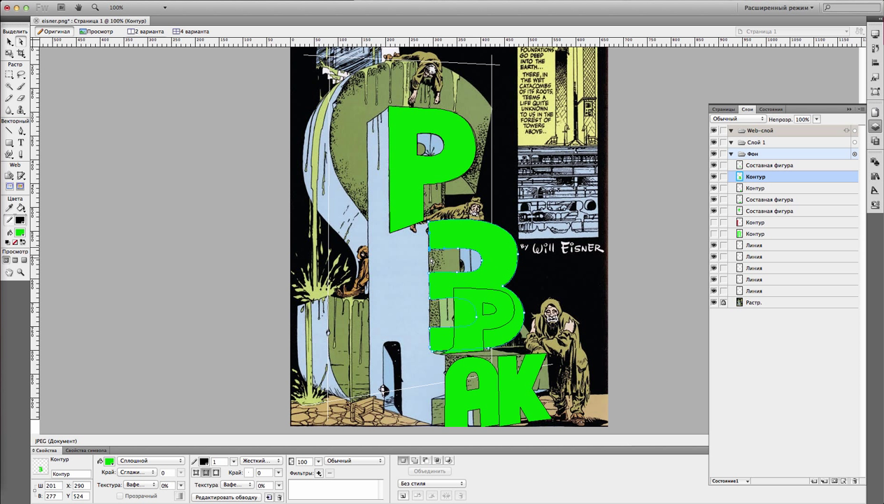
click(263, 302)
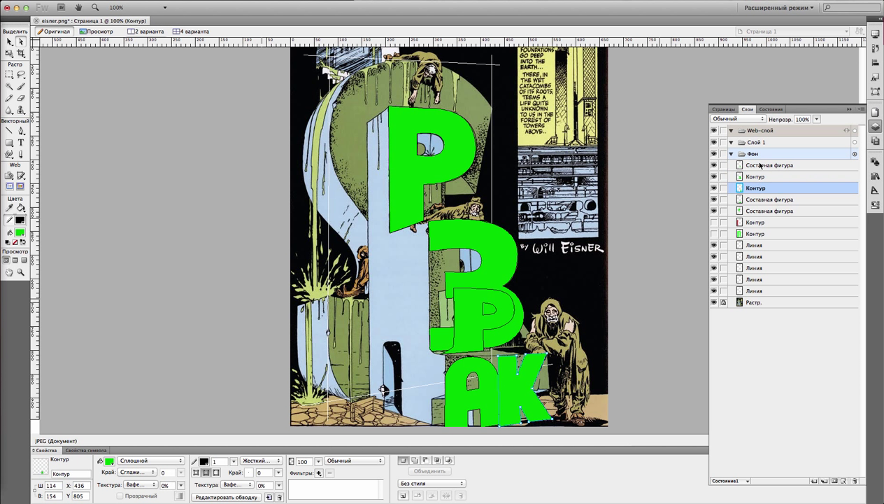
Order and name the letter shapes from front to back as К, А, Р, З, Р and П
double_click(755, 188)
text(P)
key(Return)
double_click(756, 200)
text(З)
double_click(763, 210)
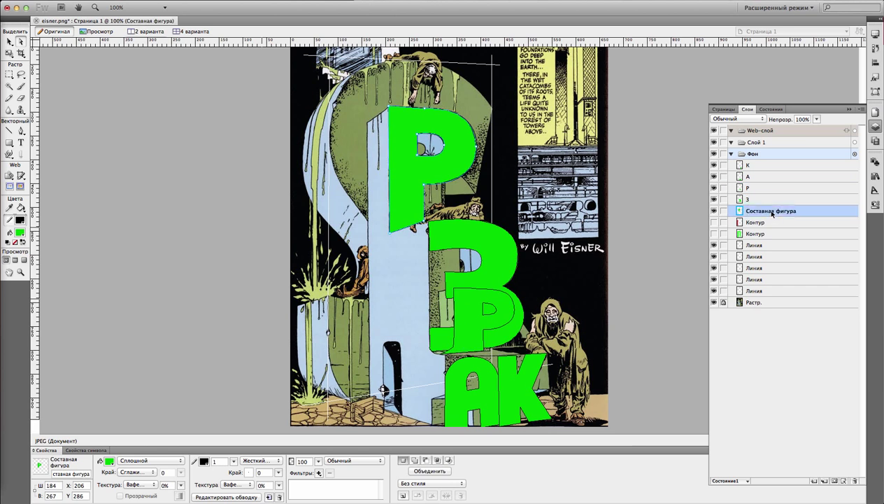
text(Р)
double_click(754, 221)
text(П)
key(Return)
Hide the П and upper Р, and trace a green letter И above the З, about 124 × 134 px
click(714, 222)
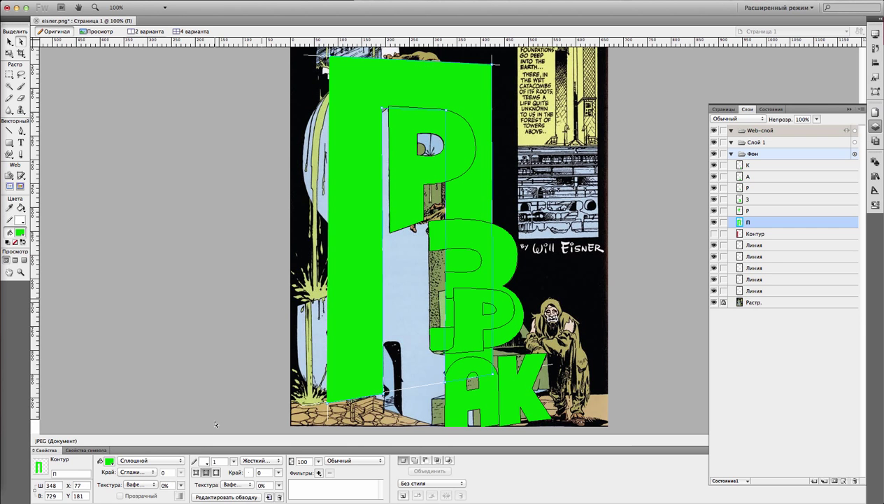
click(285, 322)
click(714, 222)
click(714, 210)
key(p)
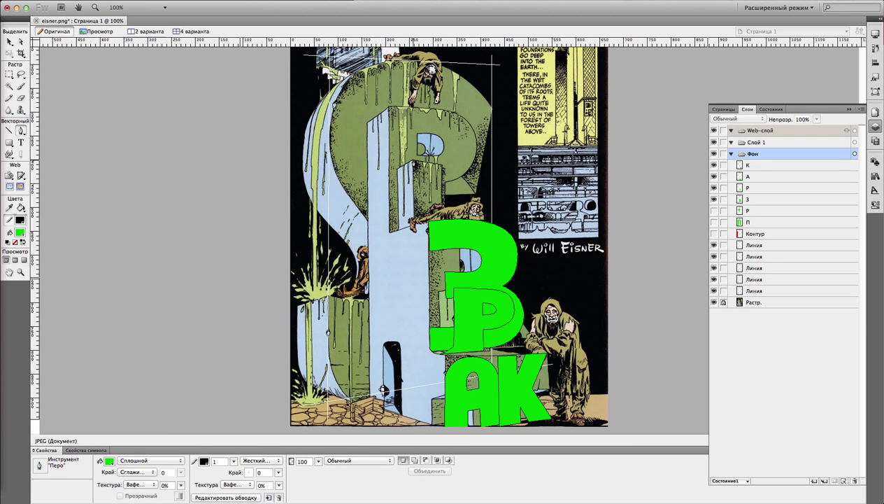
click(441, 226)
key(ctrl+alt+shift+v)
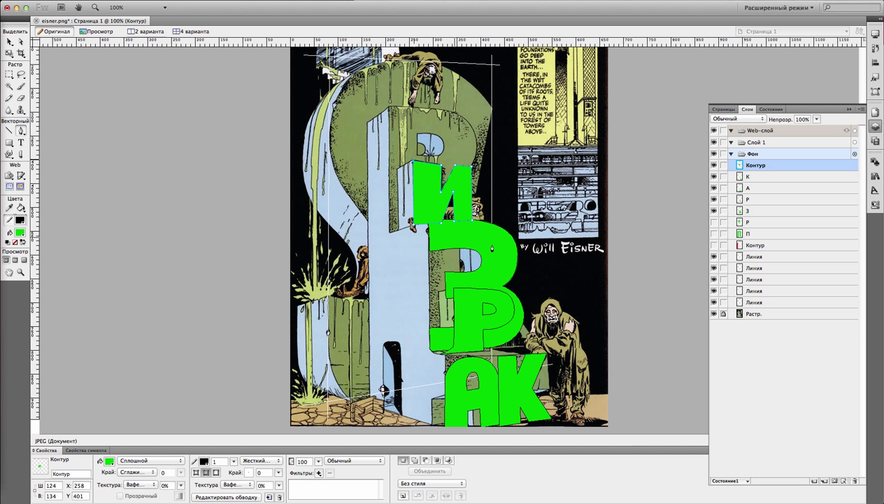
Send the И backward so it sits behind the З and in front of the upper Р
key(ctrl+Down)
key(ctrl+Down)
key(ctrl+Down)
key(ctrl+Down)
key(v)
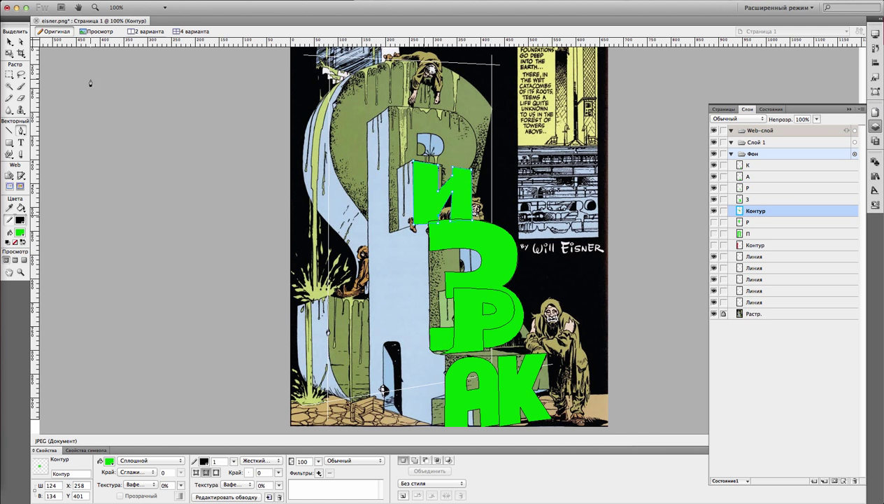
key(a)
click(258, 221)
Show the П and upper Р again and review how all the letters overlap
click(714, 233)
click(713, 222)
click(513, 272)
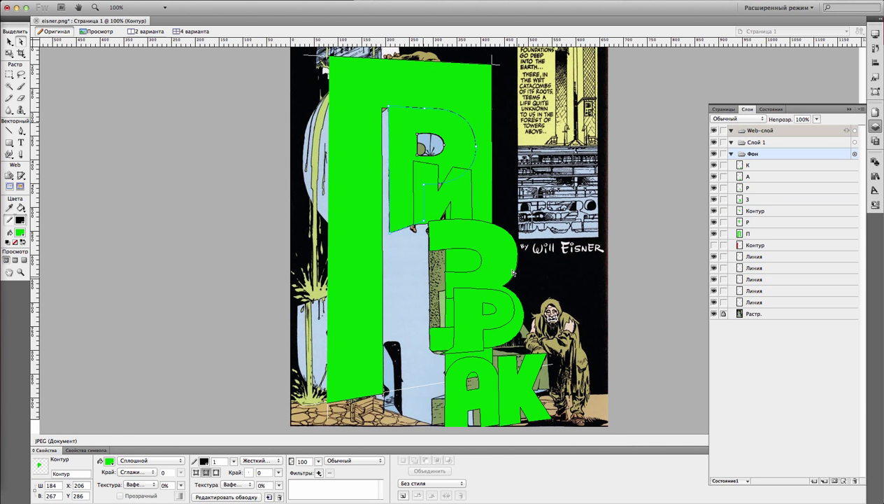
click(632, 226)
scroll(632, 226, up, 2)
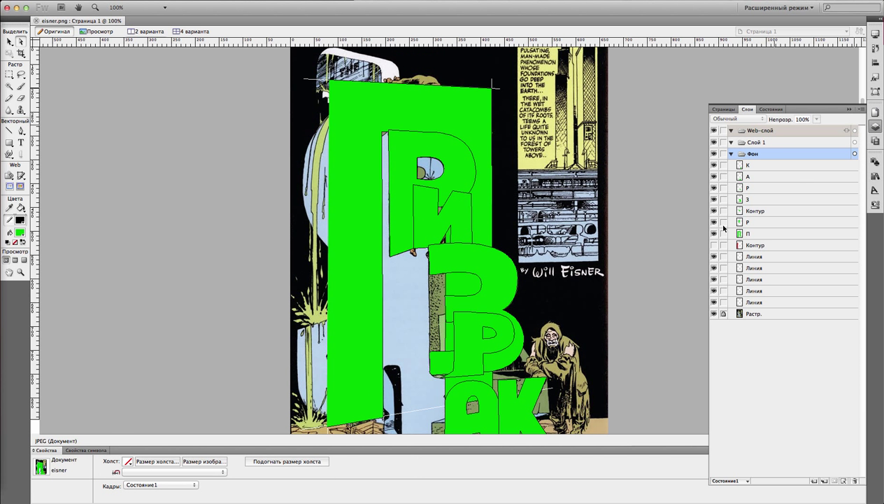
Move the letter shapes and side face from Фон into Слой 1, and hide everything there except К and А
drag(752, 153, 769, 235)
drag(715, 176, 714, 234)
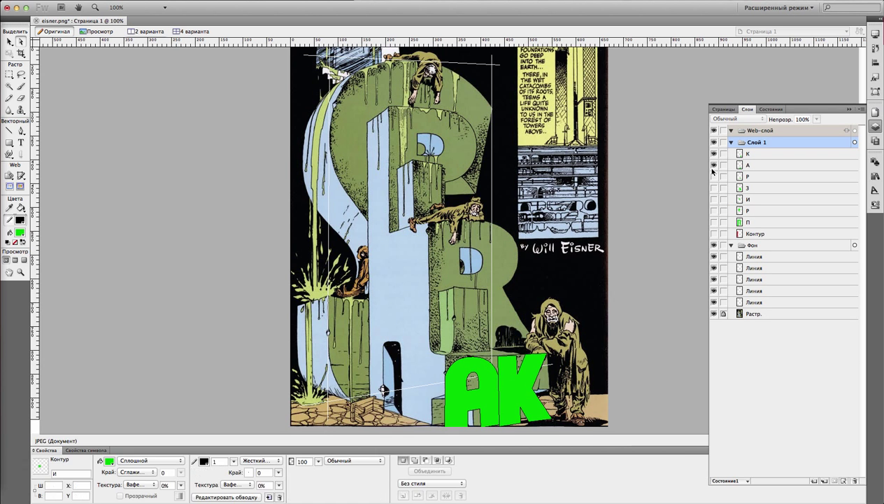
Trace a tall side-face contour from the upper Р's left edge down to the base of the А, about 164 × 674 px
key(p)
click(443, 427)
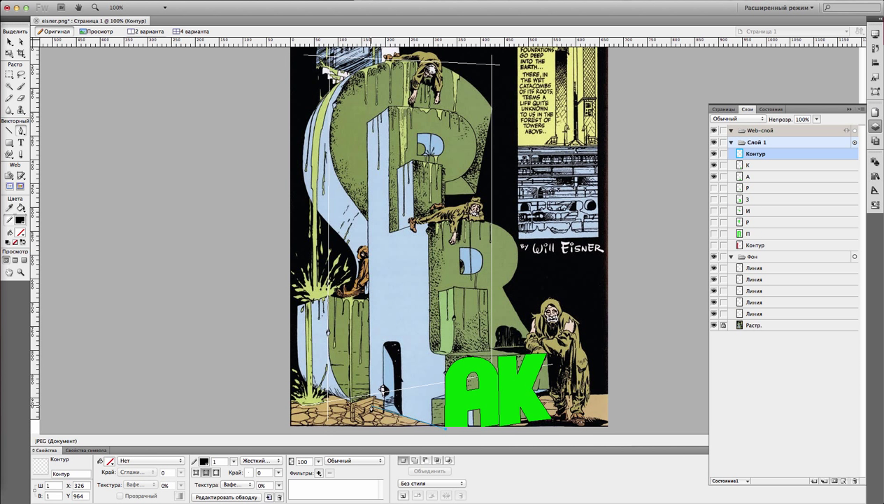
click(389, 108)
click(389, 233)
click(444, 427)
Place the new contour behind the upper Р with a red fill, and show the hidden Р, З, И and Р letters
drag(756, 153, 756, 228)
drag(715, 187, 714, 210)
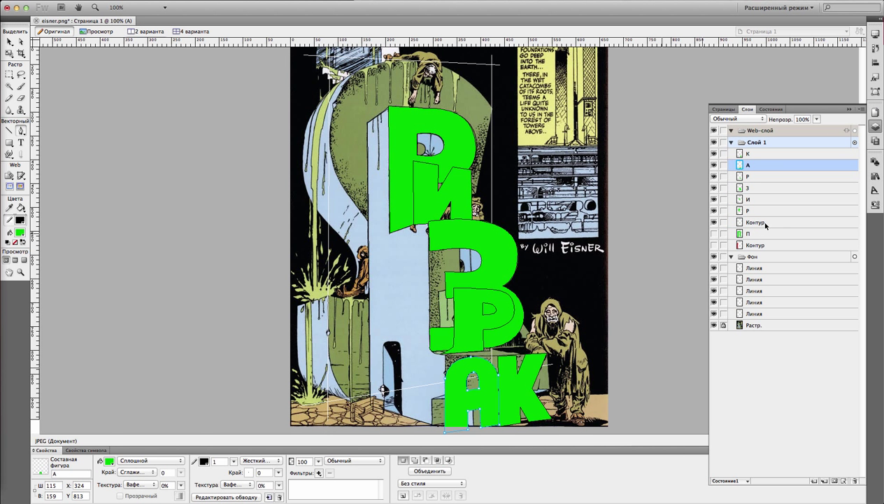
click(109, 460)
Hide the И and reshape the red side face to follow the З's stem, with a notch between the З's upper and lower arms
click(714, 188)
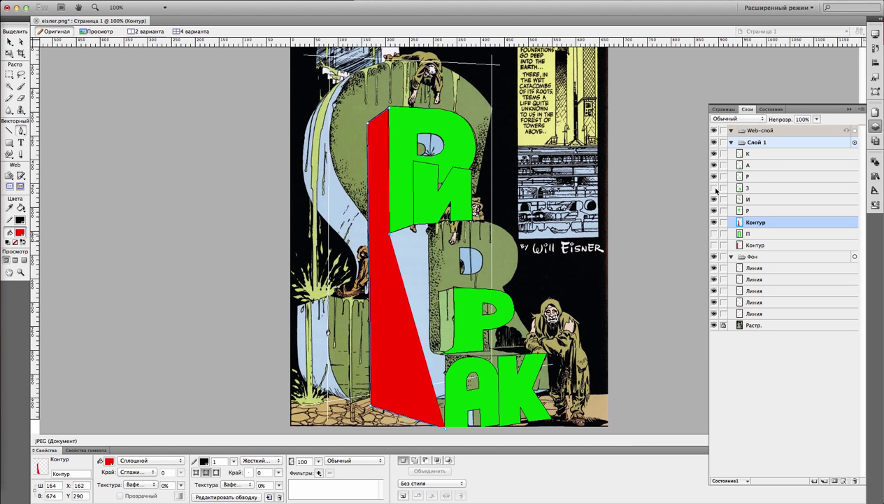
click(714, 199)
click(15, 242)
click(715, 188)
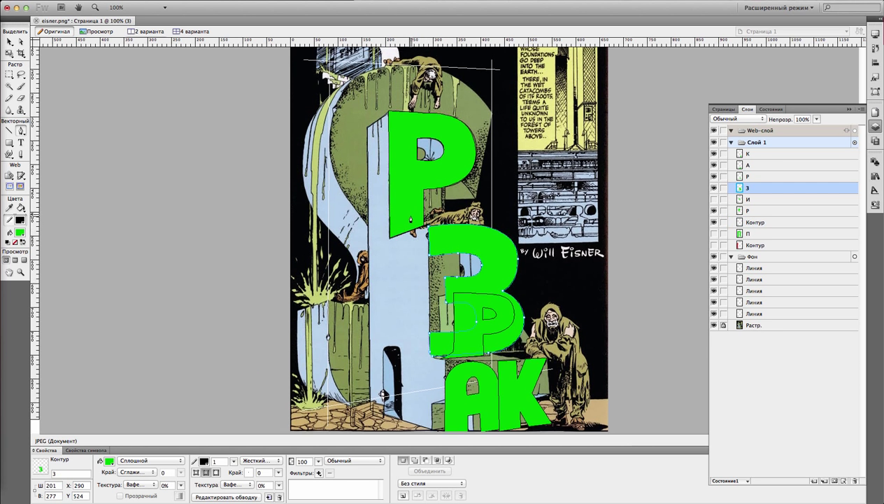
scroll(421, 266, up, 3)
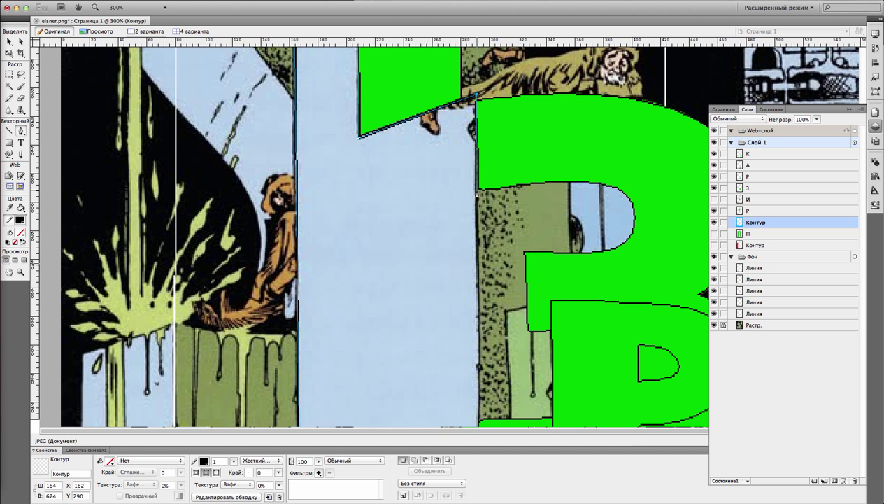
scroll(360, 225, down, 2)
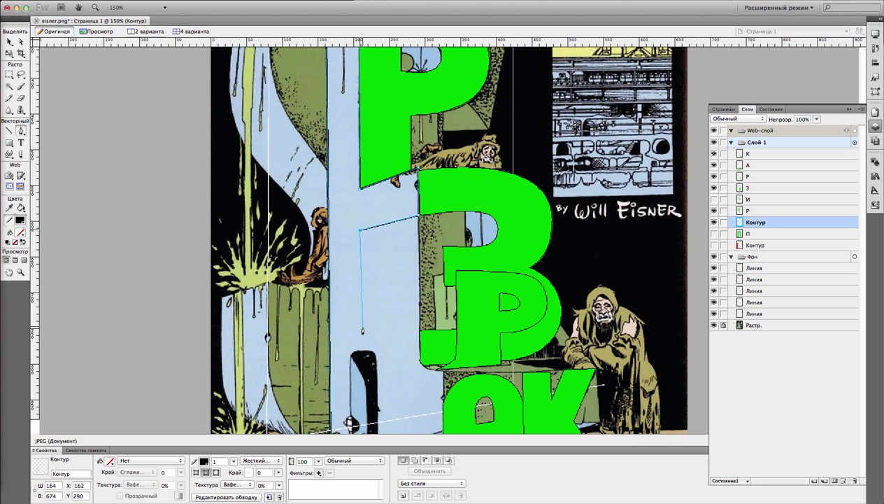
click(363, 333)
click(418, 331)
scroll(434, 322, down, 1)
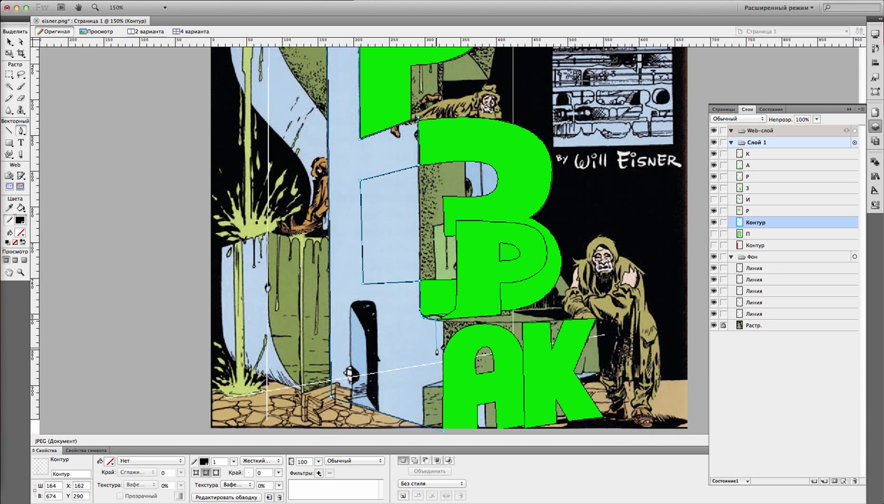
click(349, 372)
Trace a red inner face in the upper Р's counter and place it behind that letter
scroll(350, 372, up, 3)
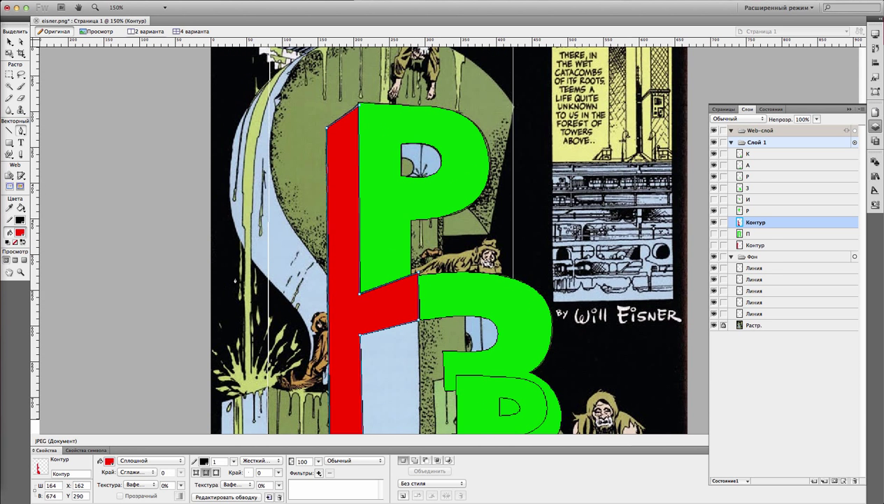
click(401, 159)
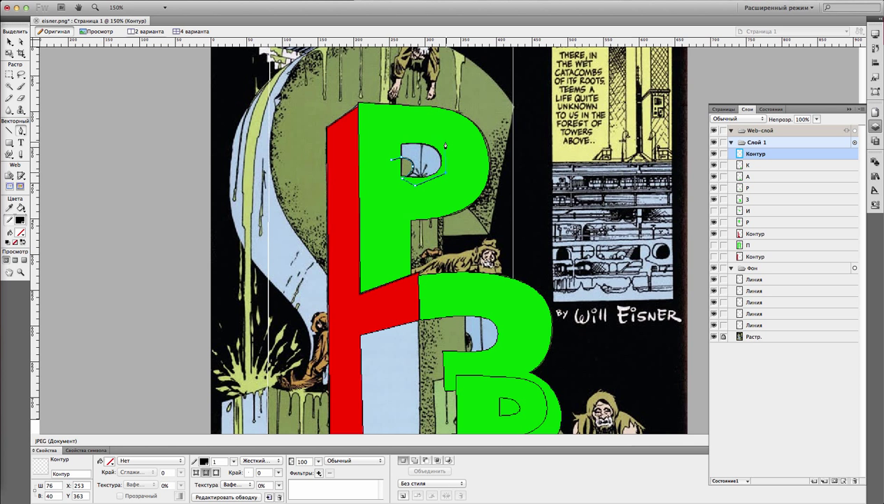
click(401, 159)
drag(755, 153, 756, 228)
key(v)
click(98, 108)
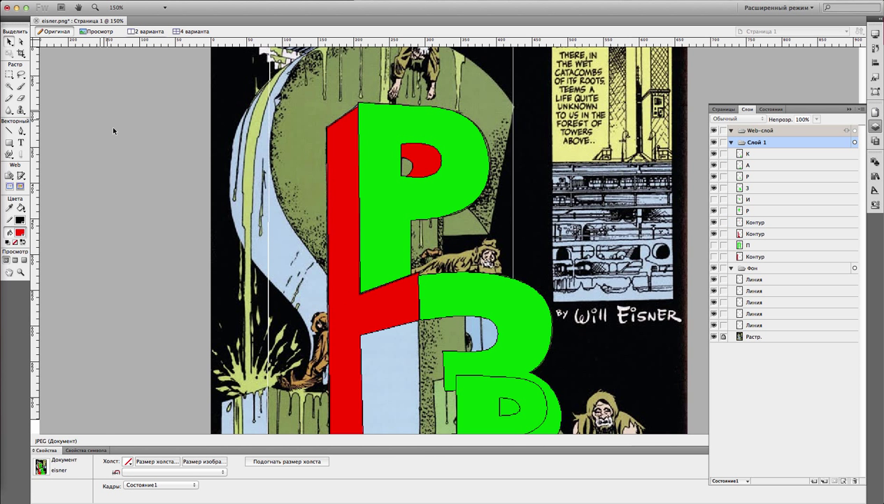
Hide both Р letters and show the И above the З
scroll(114, 131, down, 3)
key(a)
click(171, 241)
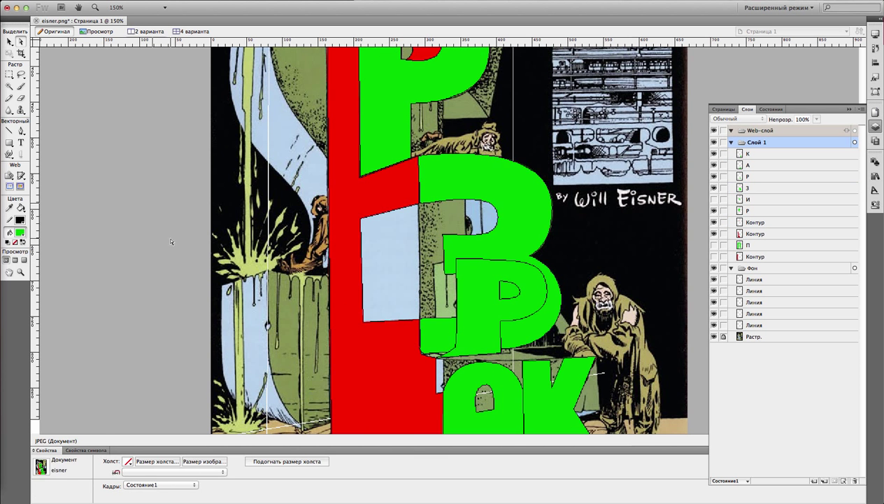
click(489, 308)
key(ctrl+z)
scroll(657, 238, down, 1)
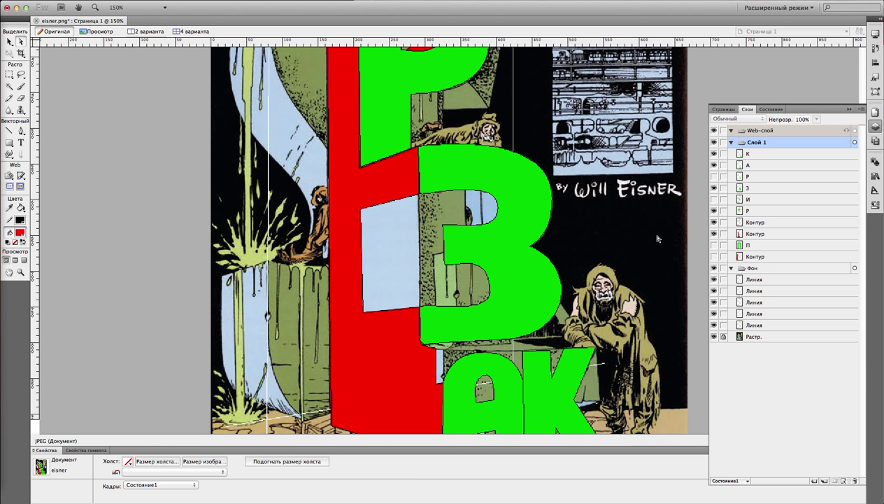
scroll(490, 245, up, 2)
click(713, 199)
click(714, 176)
Trace a red side face for the И, about 36 × 147 px, and layer it and the large side face just behind the И
key(p)
click(371, 159)
click(394, 145)
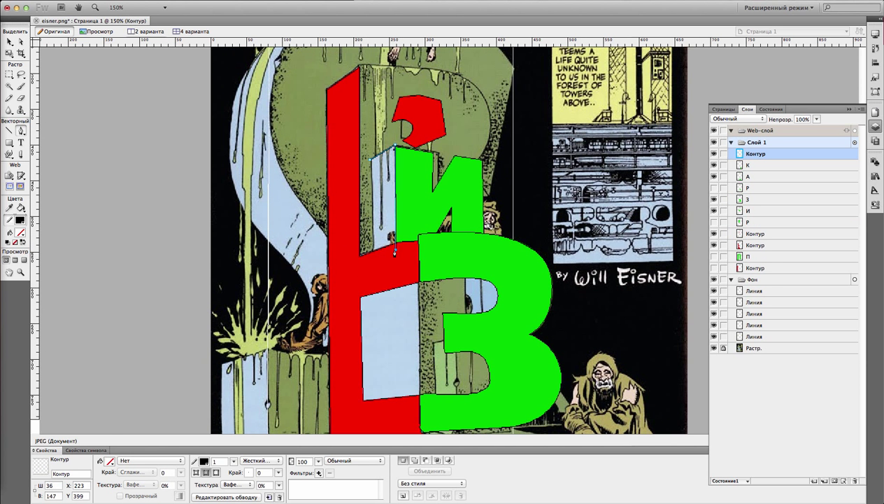
drag(756, 153, 755, 237)
click(749, 211)
click(379, 196)
click(101, 266)
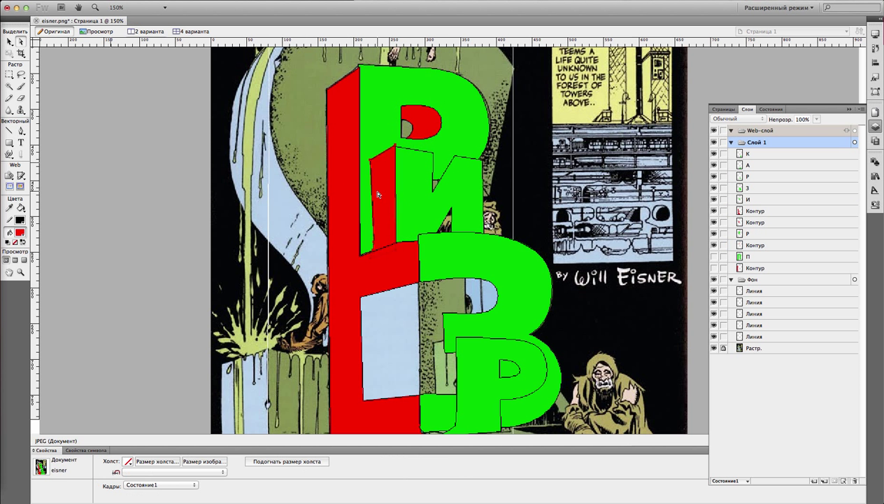
Trace a red inner face filling the gaps beside the И's diagonal and place it directly behind the И
click(420, 189)
key(p)
click(428, 164)
click(455, 157)
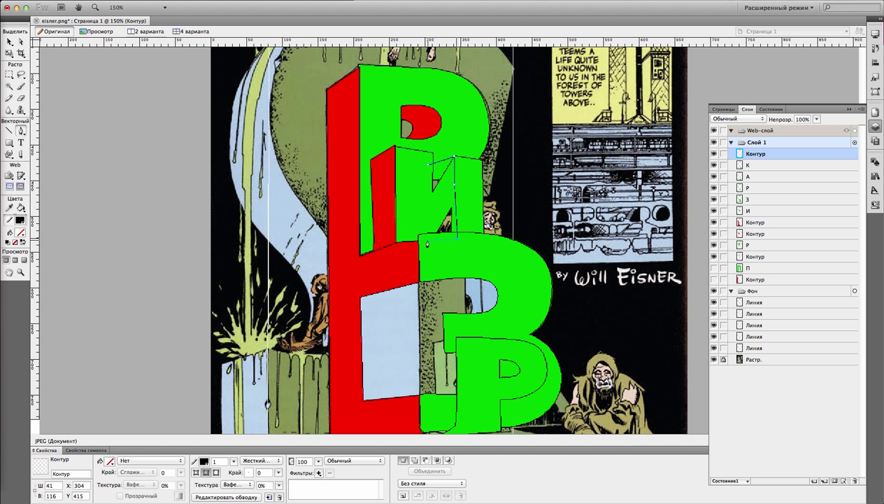
click(427, 244)
drag(755, 153, 756, 210)
key(a)
click(171, 142)
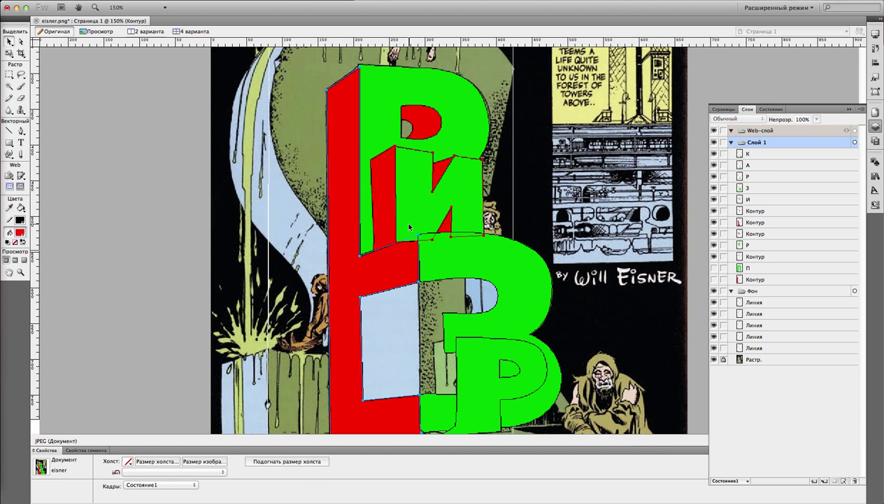
Show the П and its side face, and fit their upper corners to the perspective guide lines
click(421, 238)
key(p)
scroll(230, 229, up, 3)
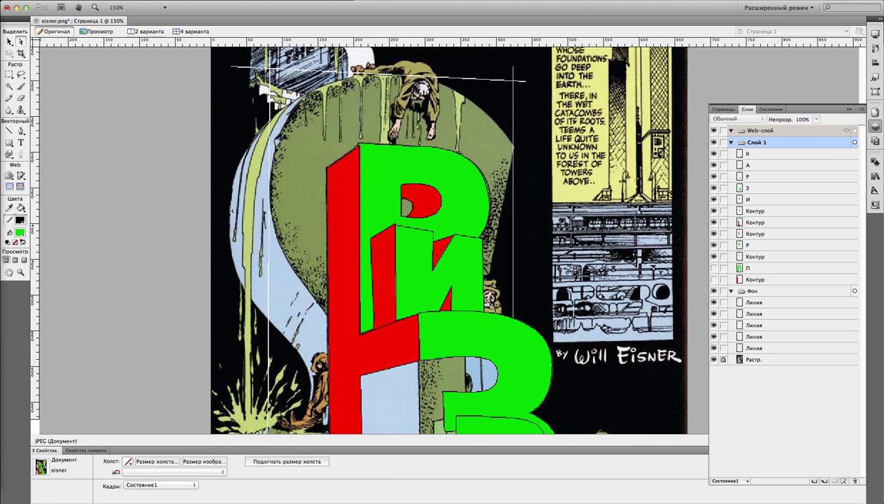
click(268, 79)
click(514, 89)
click(231, 110)
click(519, 90)
key(ctrl+d)
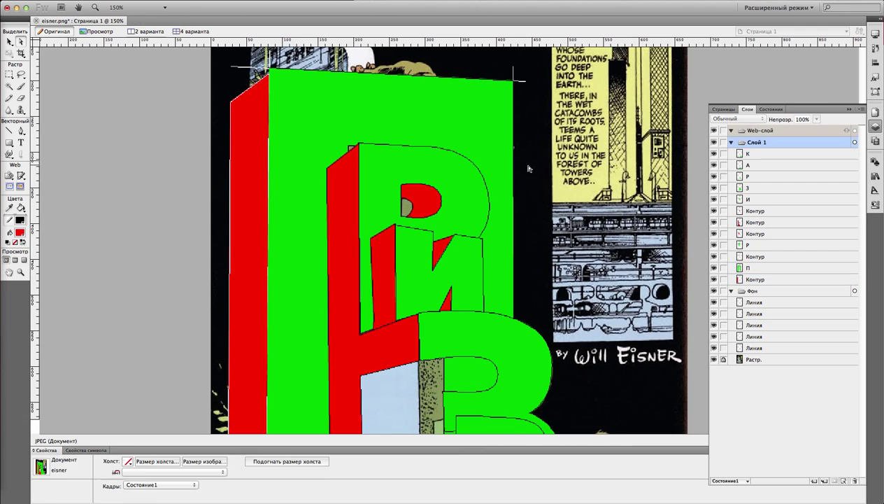
Remove the outline from the П's side face and delete perspective guide lines from the Фон layer
scroll(537, 258, down, 3)
scroll(538, 259, up, 2)
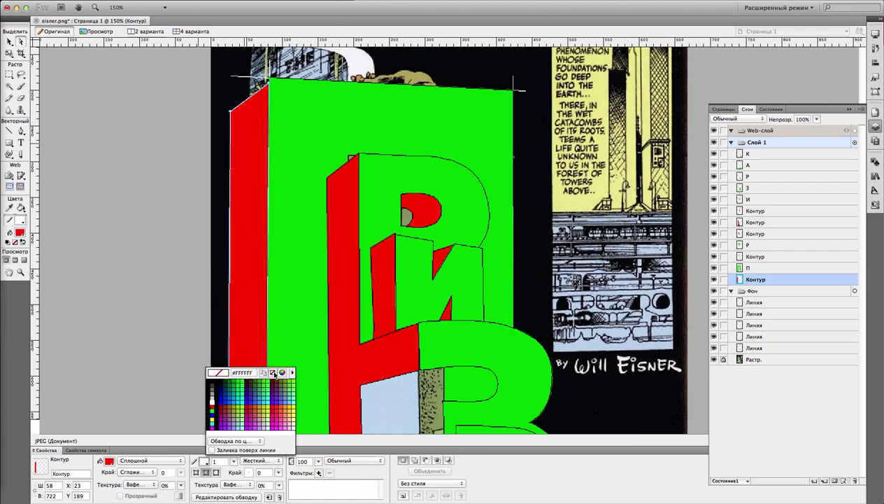
scroll(537, 258, down, 5)
key(Delete)
click(551, 121)
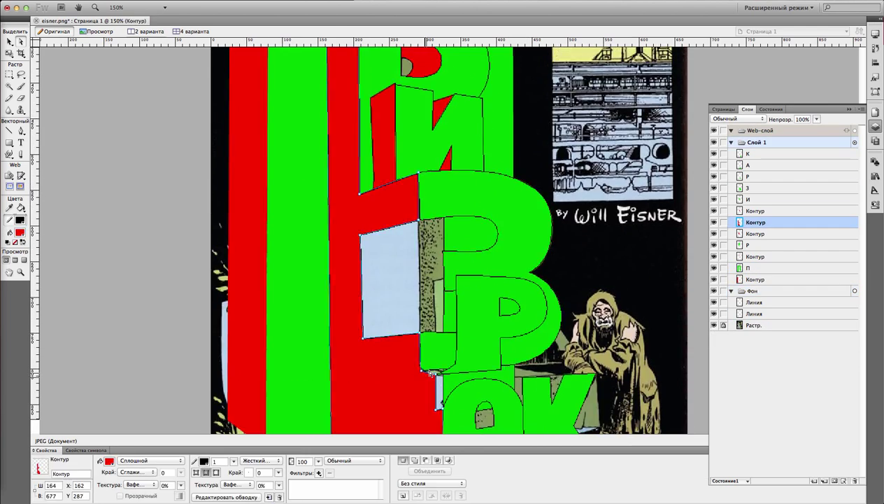
scroll(531, 160, up, 4)
key(ctrl+d)
Trace a red four-sided side face for the З's middle arm inside the notch, about 64 px wide
scroll(523, 181, down, 3)
scroll(522, 180, up, 3)
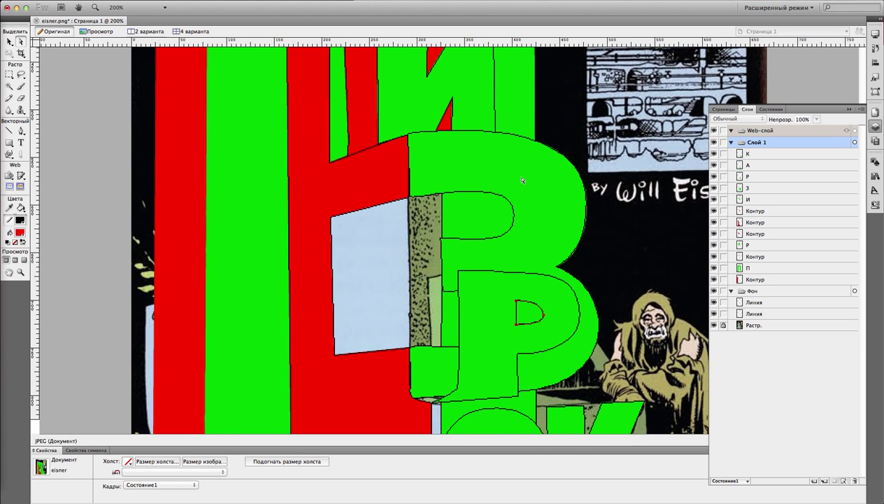
click(335, 222)
click(382, 252)
click(442, 242)
click(441, 299)
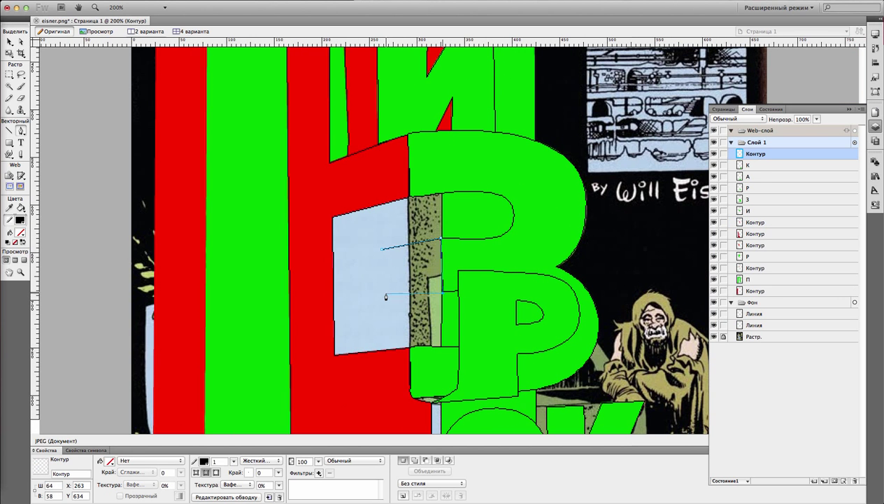
click(382, 299)
key(v)
key(ctrl+d)
Extend the upper Р's green stem down behind the large red side face to the notch's lower edge
scroll(319, 224, up, 6)
scroll(338, 211, down, 3)
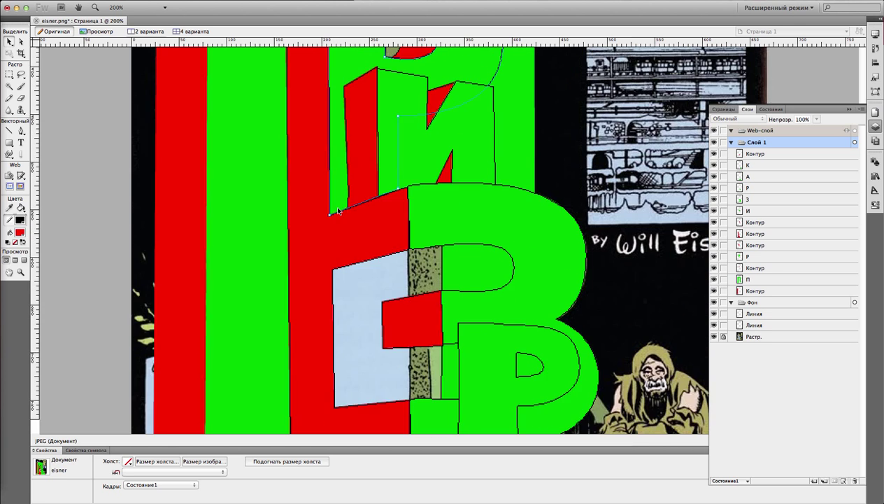
scroll(338, 211, up, 2)
scroll(338, 196, down, 4)
click(337, 183)
drag(337, 183, 331, 395)
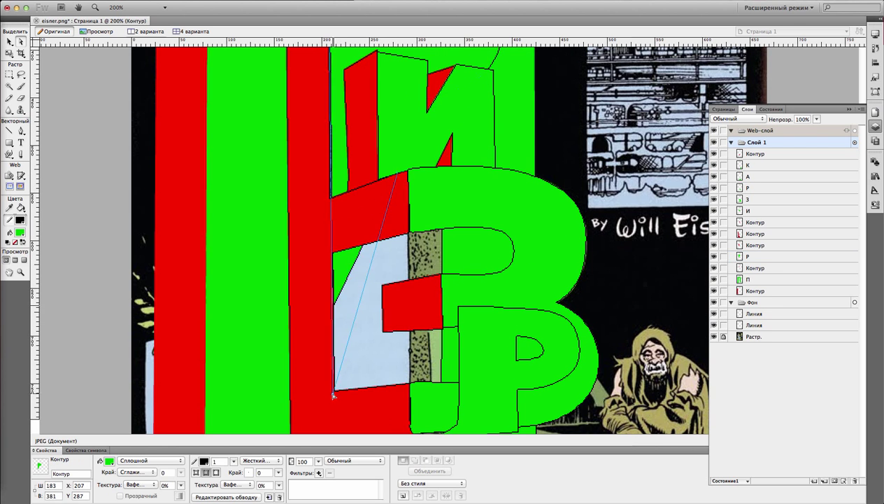
Widen the red side face of the З's middle arm to about 72 × 62 px and review the full lettering
click(391, 300)
drag(383, 332, 375, 334)
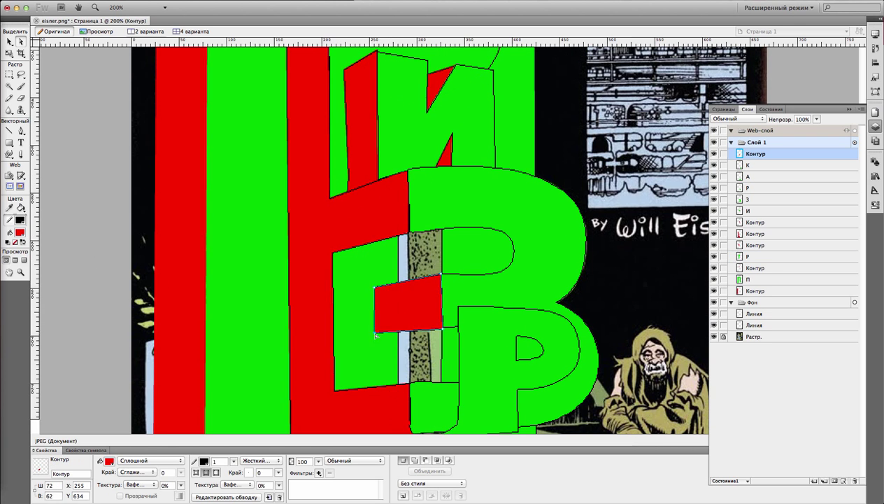
key(ctrl+alt+0)
click(401, 170)
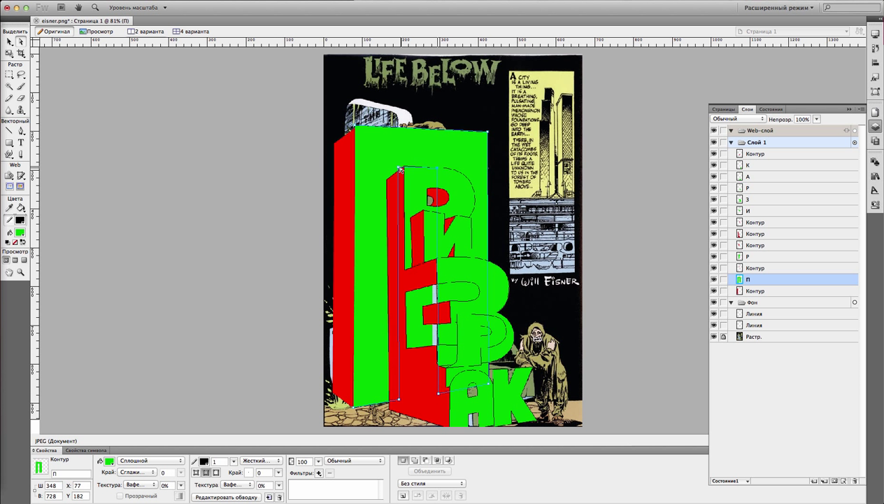
click(638, 287)
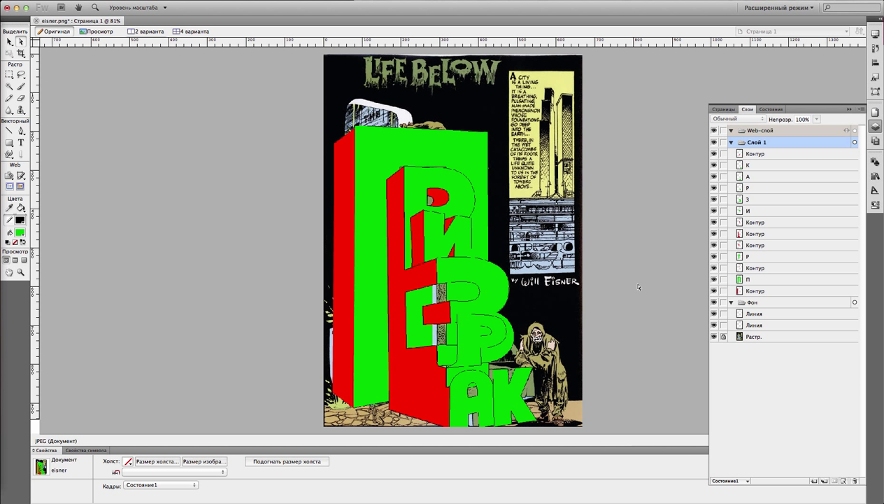
Trace a closed contour with a curved inner edge around the З's upper bowl, about 162 × 91 px
key(p)
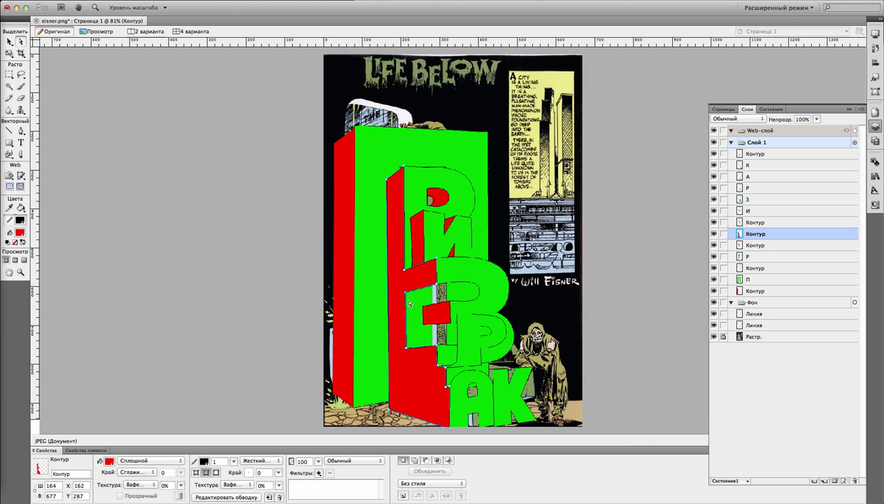
key(ctrl+3)
click(499, 248)
click(553, 287)
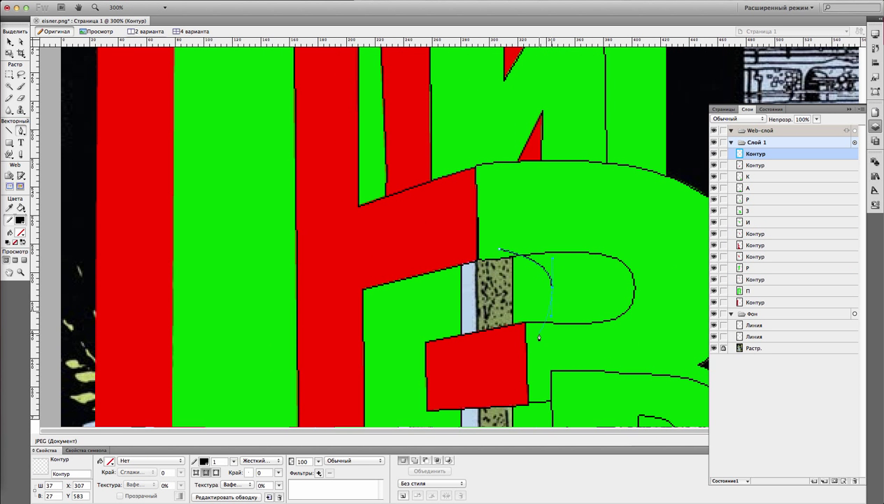
click(529, 332)
click(426, 342)
click(530, 355)
click(640, 335)
click(656, 279)
click(650, 246)
click(602, 227)
click(537, 226)
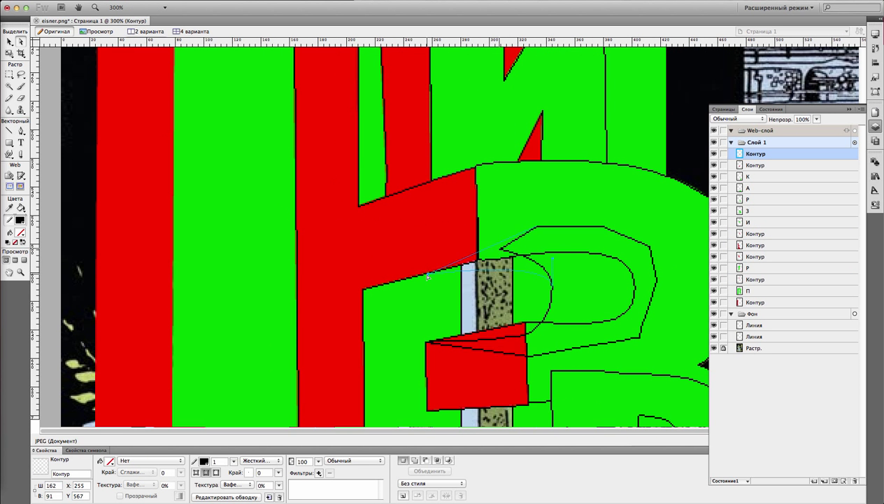
click(426, 270)
click(499, 249)
Fill the bowl contour with red and send it behind the З
key(super+Down)
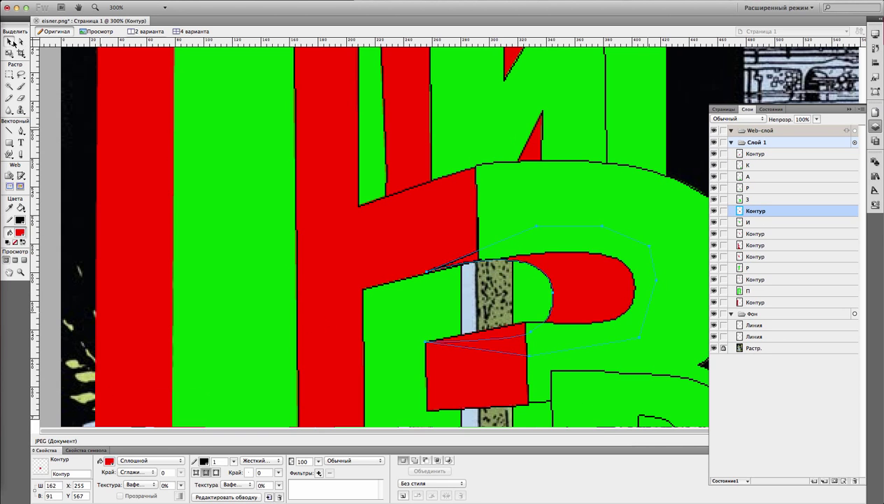
key(super+0)
key(super+3)
Refine the upper curve of the red face in the З's bowl and save eisner.png
scroll(463, 326, down, 3)
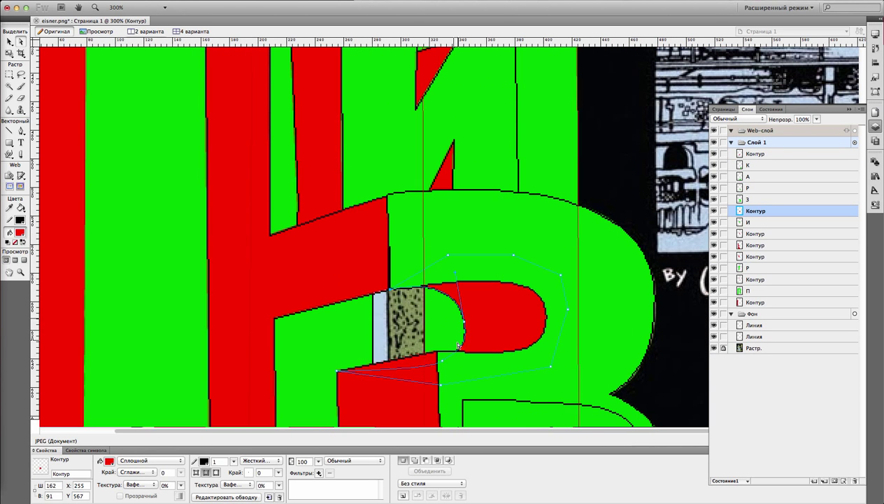
click(393, 289)
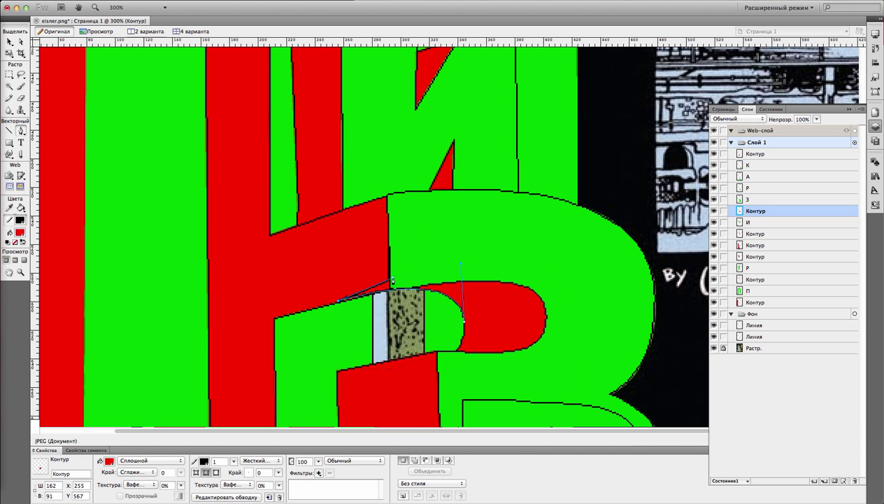
click(232, 285)
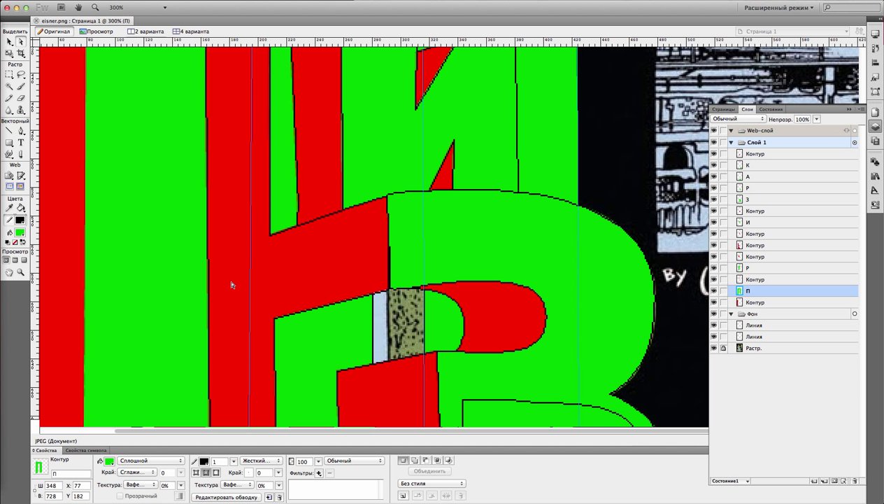
click(592, 247)
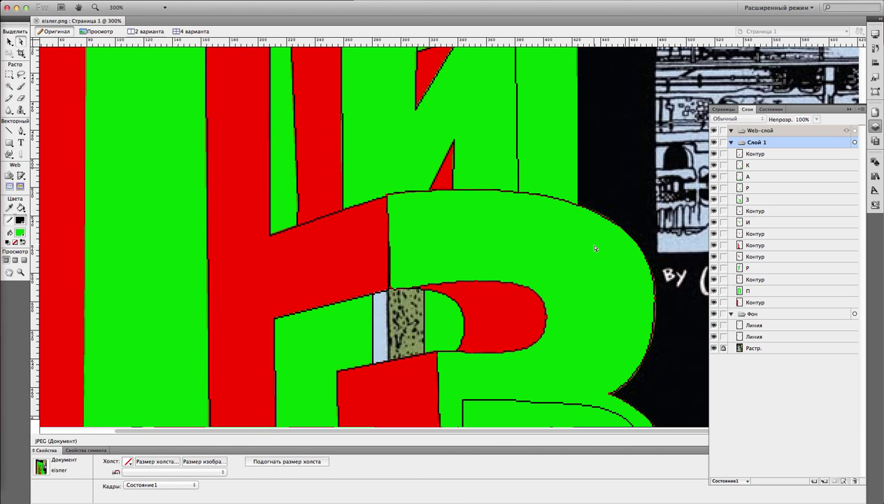
Widen the red side face behind the large П to about 352 × 722 px, extending its inner points behind the lettering
key(ctrl+0)
key(ctrl+1)
click(326, 384)
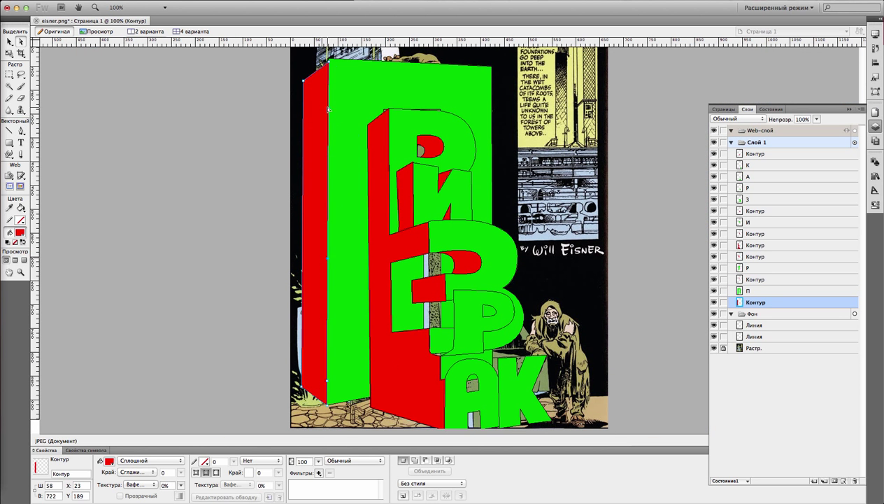
drag(326, 384, 365, 396)
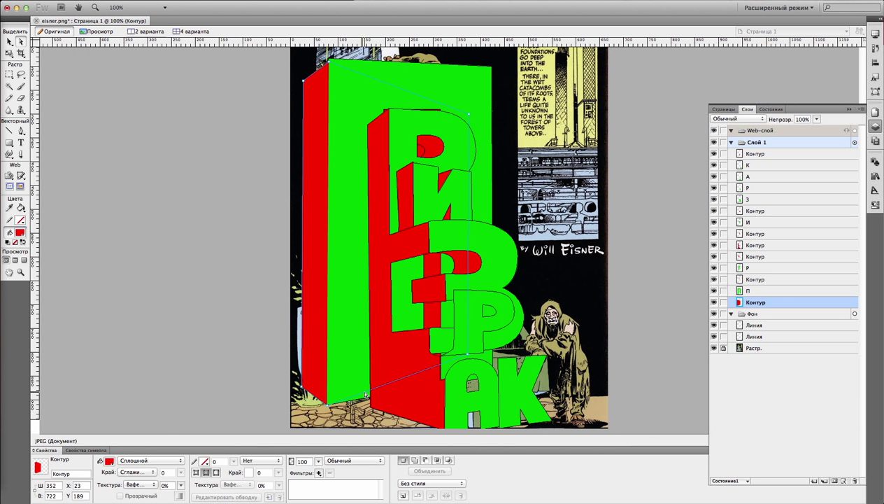
key(ctrl+d)
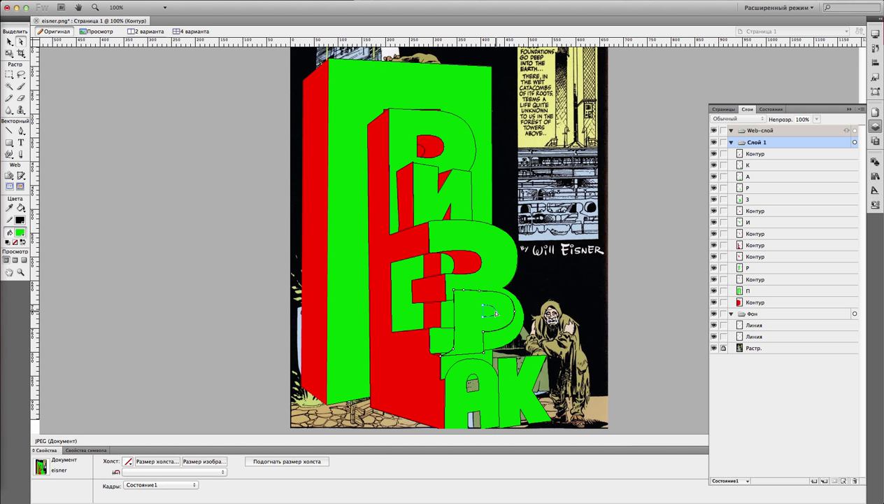
Move the topmost contour below the lower Р and lengthen the Р's stem down behind the А, to about 156 × 154 px
drag(741, 188, 740, 188)
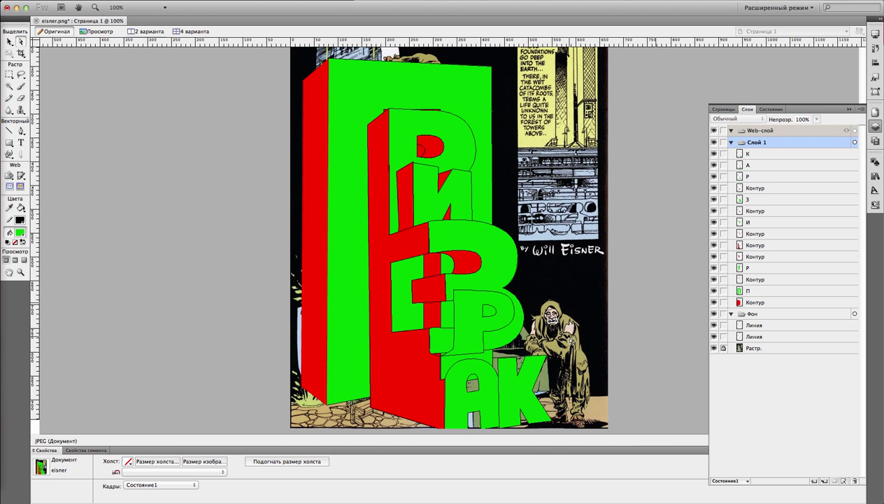
click(485, 364)
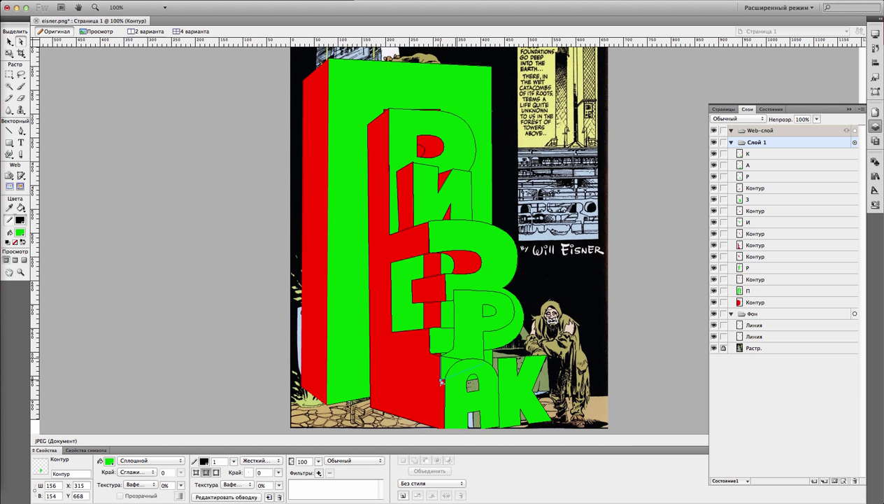
key(super+d)
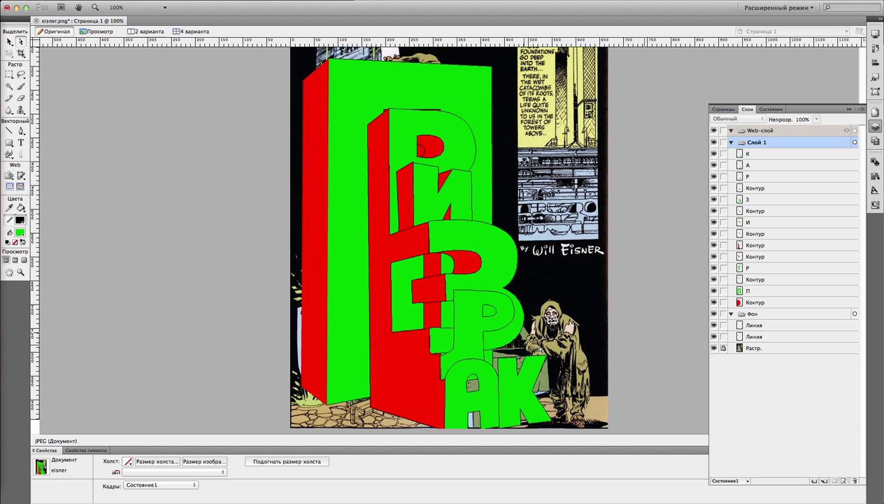
Hide the overlapping letter layers and trace the lower Р's side face as a closed contour about 43 × 139 px
key(p)
scroll(448, 312, up, 1)
click(458, 198)
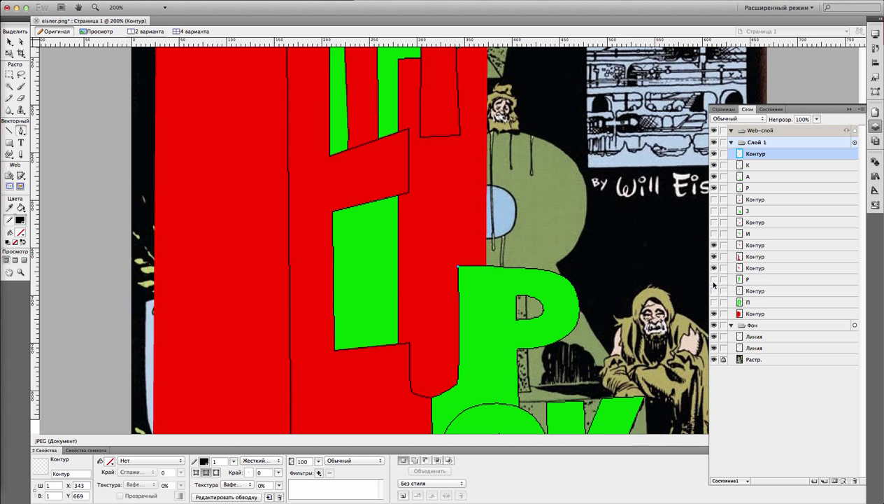
click(428, 204)
click(425, 327)
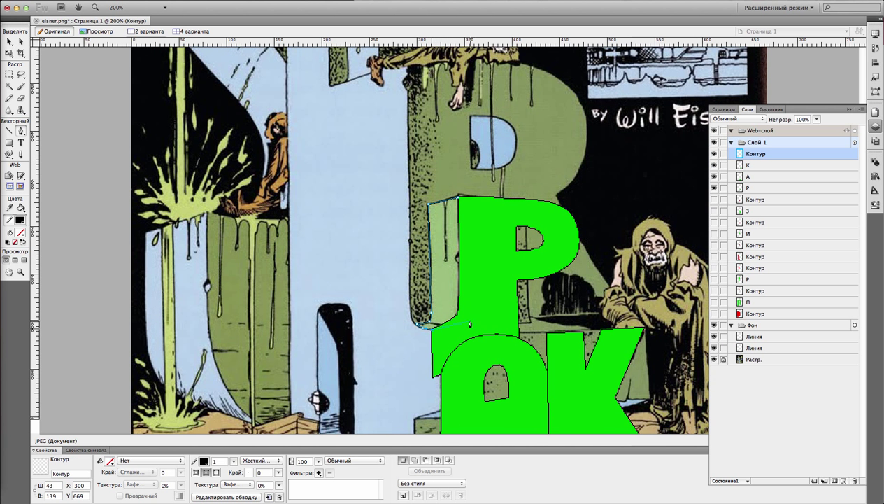
Show the hidden letter layers again and fill the lower Р's side face with red, stacked behind the Р
key(super+z)
key(super+z)
key(super+z)
key(super+z)
key(super+z)
key(super+z)
key(super+z)
key(super+z)
key(super+z)
key(super+z)
key(super+z)
key(super+z)
Raise the upper corner of the П's red side face, making it about 352 × 728 px, and save eisner.png
key(super+0)
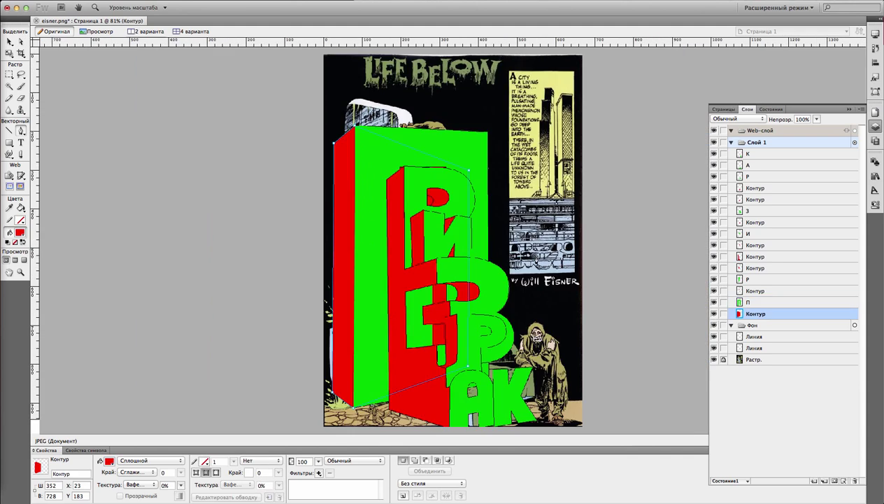
key(a)
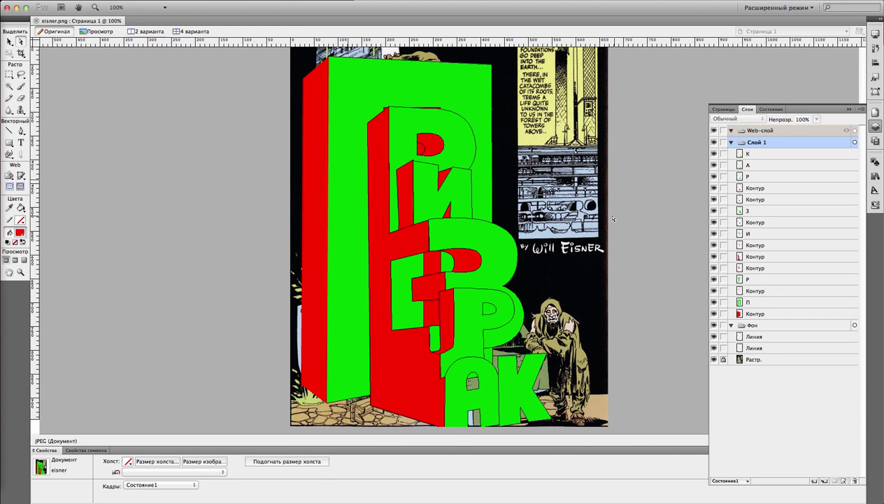
click(434, 271)
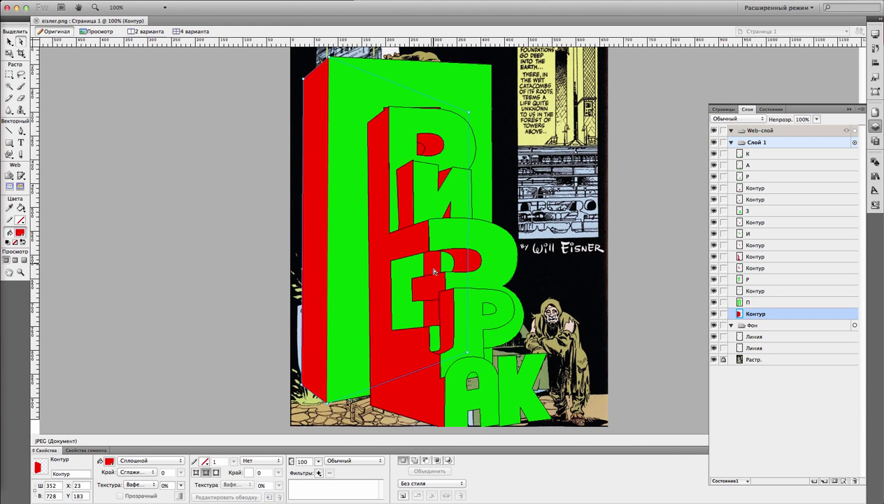
Trace a contour over the lower Р's counter, about 46 × 38 px, and fill it with red
key(super+equal)
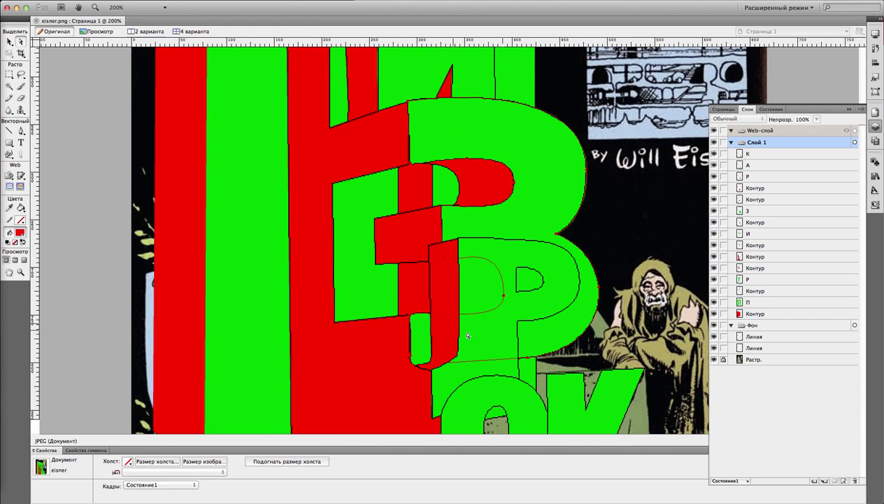
key(p)
click(519, 281)
key(x)
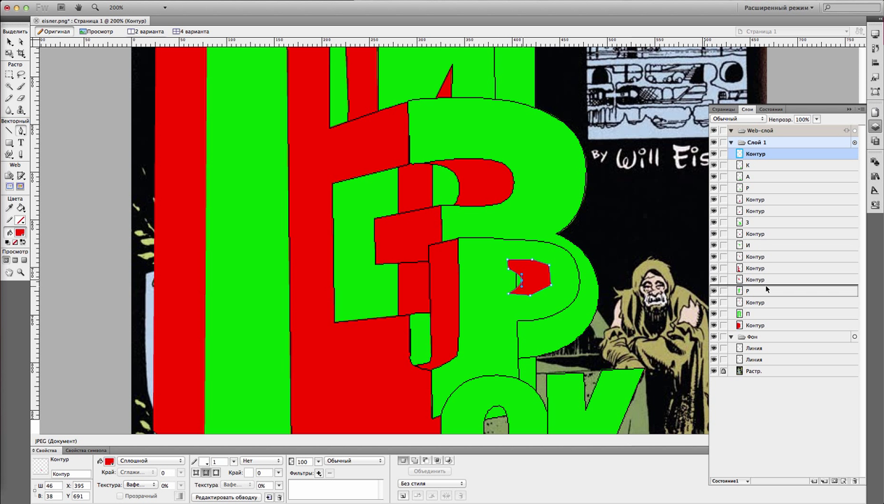
Send the red counter contour behind the lower Р and widen it to about 54 × 38 px
key(a)
key(super+Down)
key(super+Down)
key(super+Down)
key(super+Down)
key(super+Up)
key(super+Down)
key(super+Down)
key(super+Up)
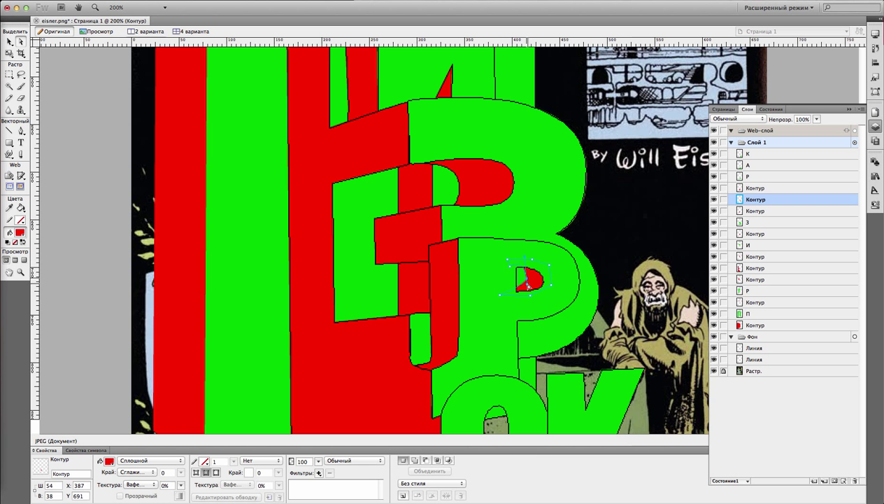
Merge the red side face of the З's middle arm with the lower Р's side face into one contour
click(490, 269)
click(453, 246)
click(444, 312)
click(439, 234)
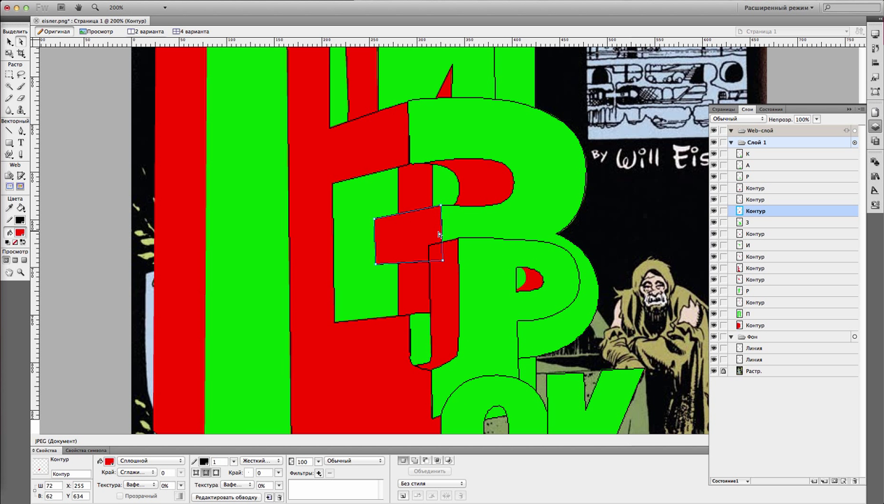
click(448, 280)
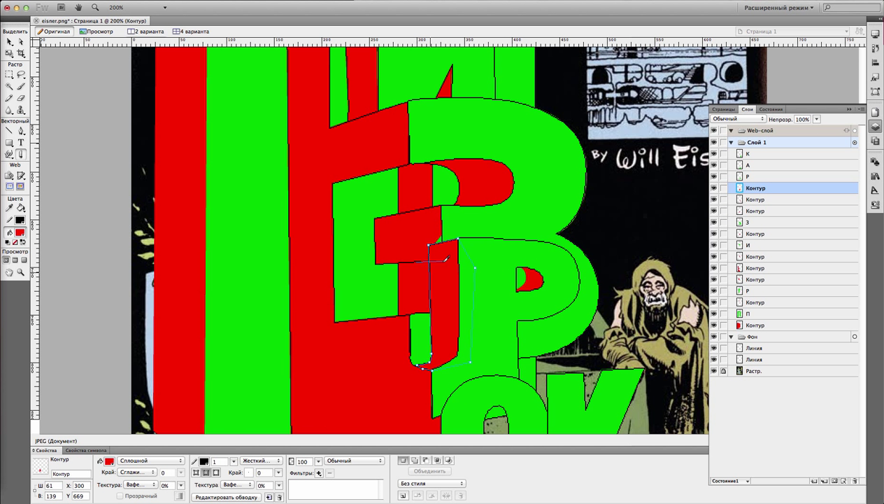
shift+click(431, 255)
key(super+j)
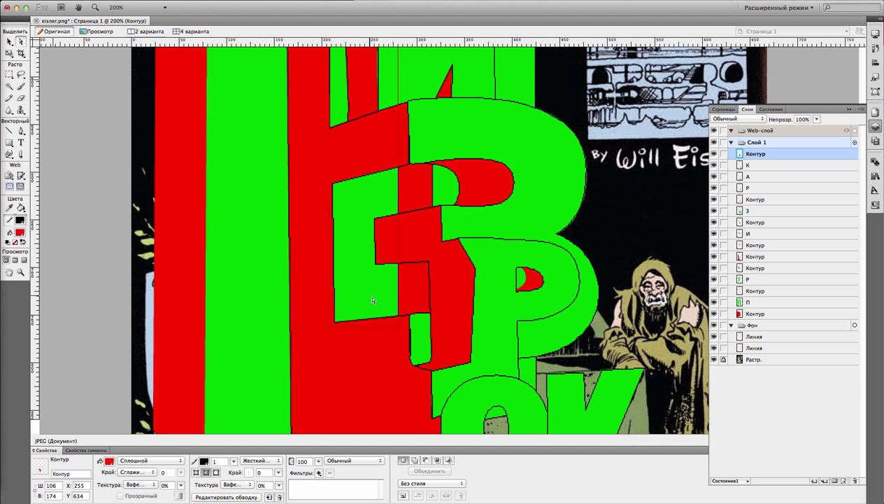
key(super+z)
click(644, 314)
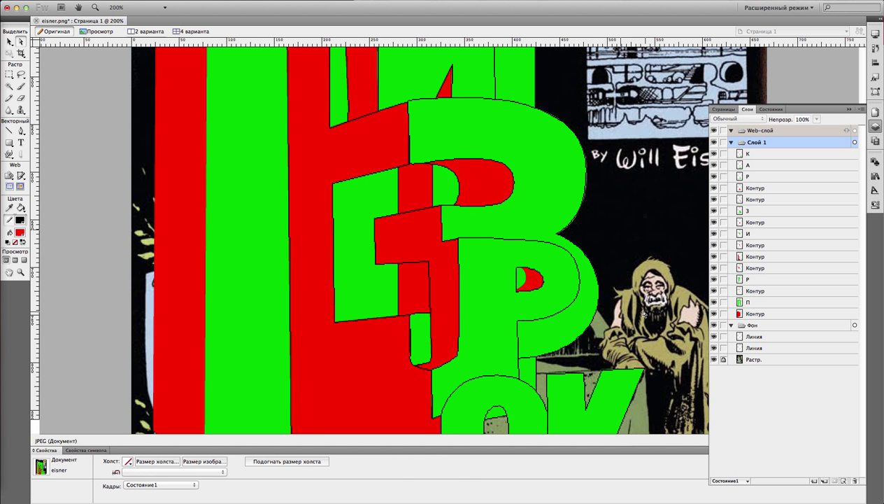
Trace another red contour about 49 × 51 px and place it behind the lower Р's counter
key(super+1)
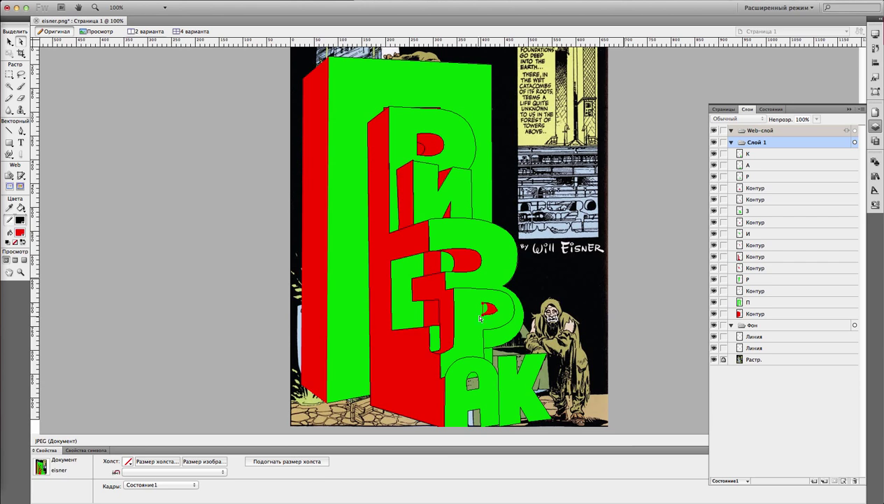
scroll(480, 318, up, 2)
scroll(480, 318, down, 2)
scroll(480, 318, up, 1)
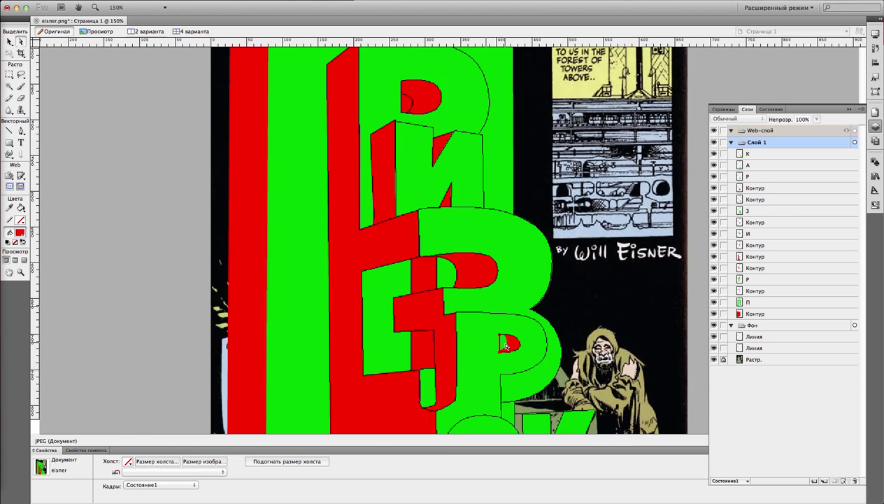
scroll(507, 346, up, 2)
click(568, 316)
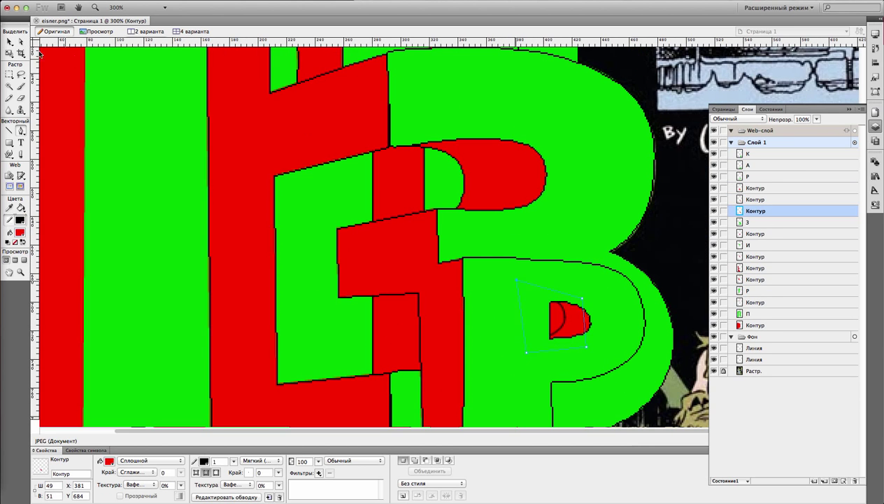
key(super+d)
Reshape the large red side face behind the П and set its outline to black
key(super+1)
click(371, 273)
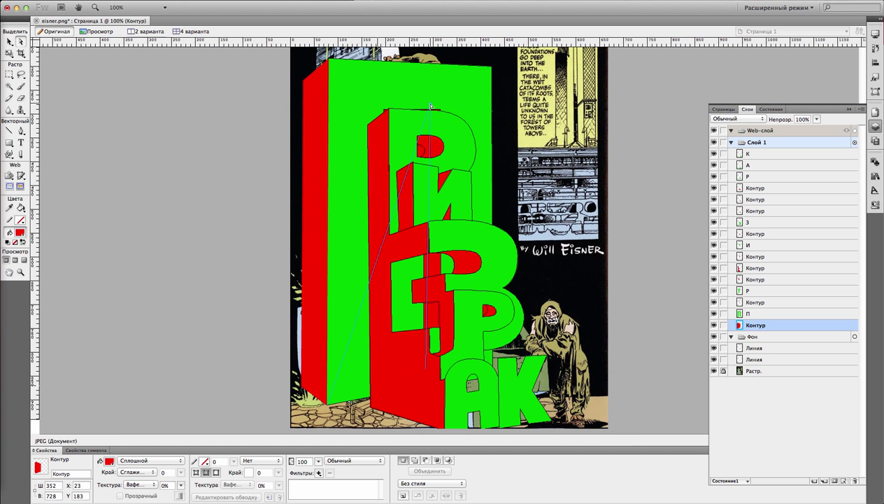
key(super+d)
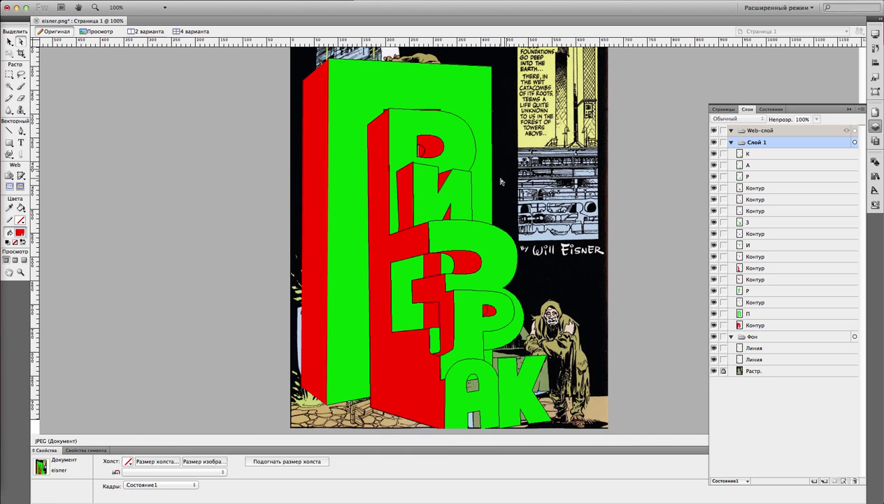
click(420, 365)
click(204, 461)
click(194, 322)
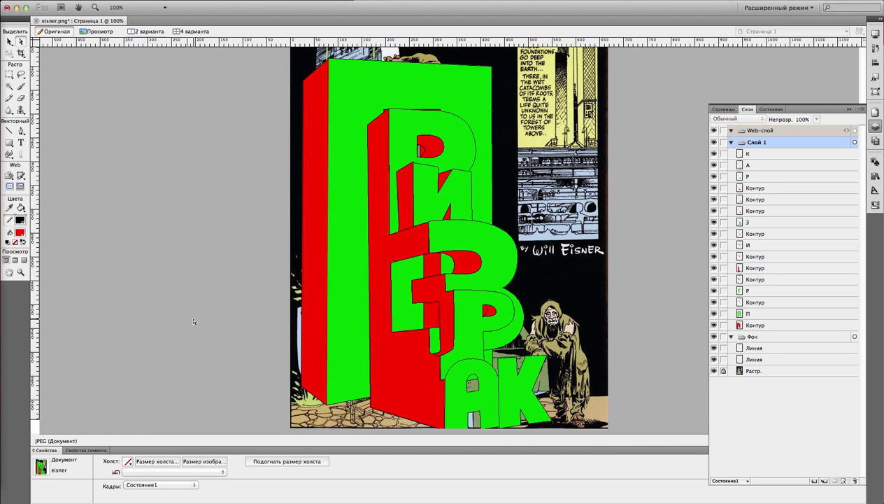
Add a second curved red contour within the lower Р's counter, stacked behind the Р
scroll(488, 316, up, 3)
click(757, 200)
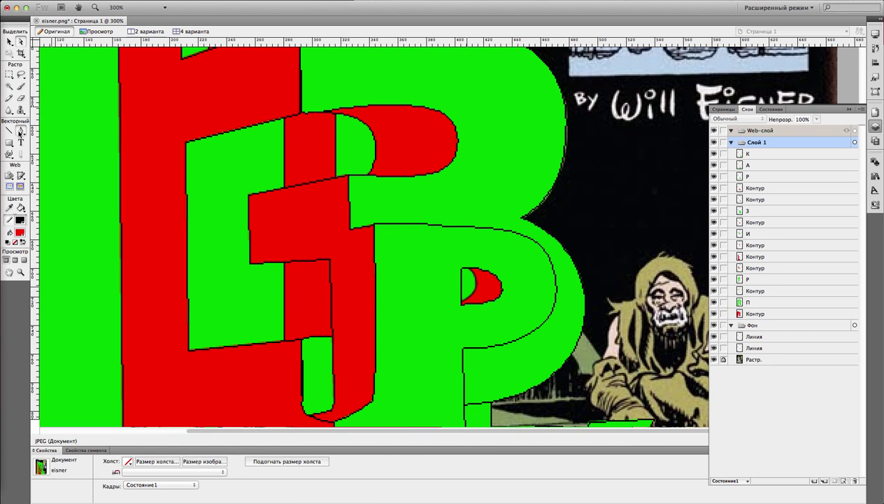
click(756, 210)
click(749, 313)
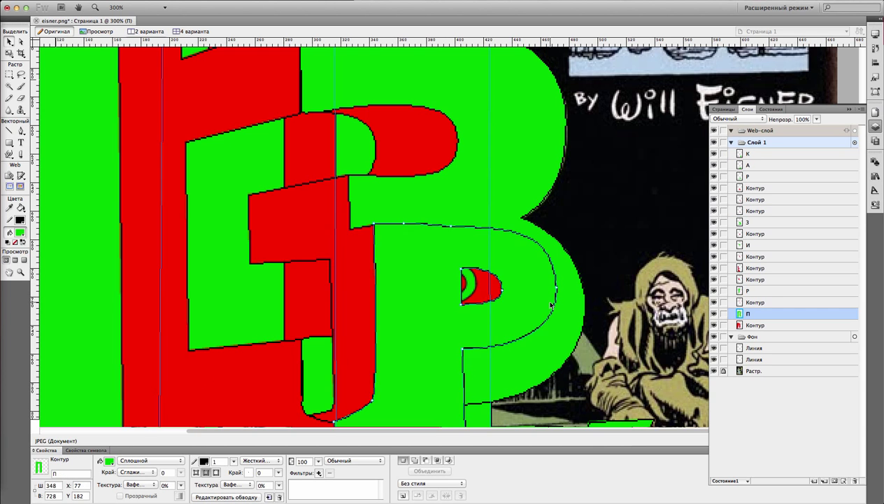
key(super+1)
click(128, 294)
scroll(489, 319, up, 3)
click(476, 180)
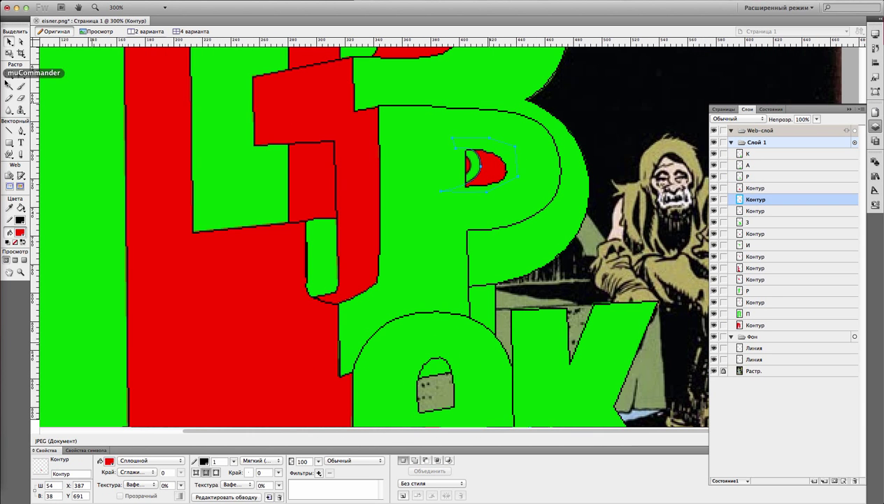
click(477, 180)
key(super+d)
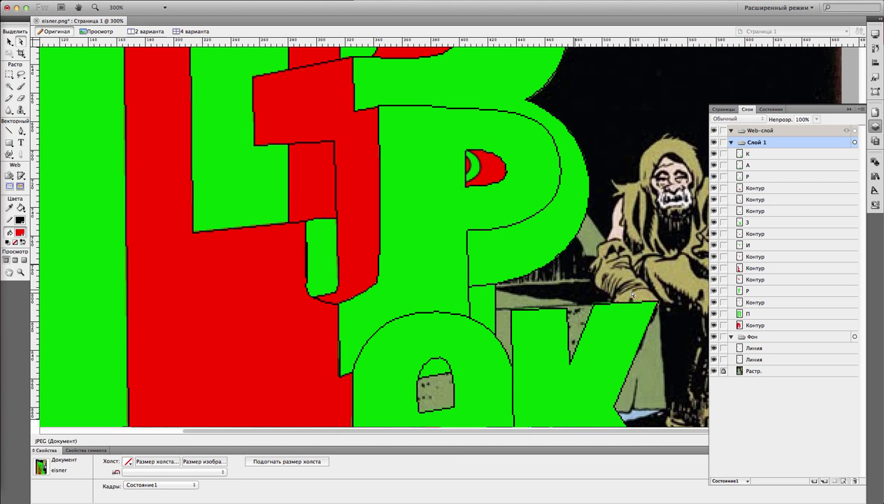
Trace a curved contour along the А's outer left shoulder, about 44 × 42 px
scroll(617, 293, down, 5)
click(21, 130)
click(389, 250)
drag(437, 249, 358, 313)
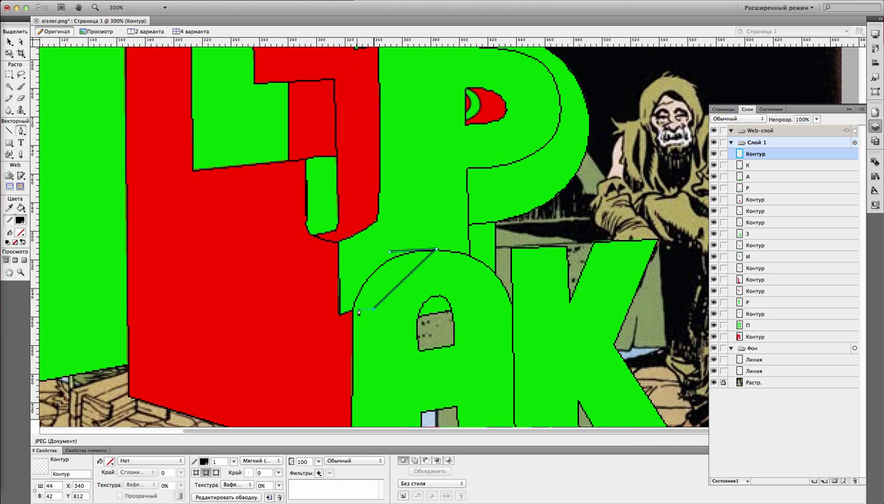
Fill the curved shoulder contour with red and send it behind the А
key(super+Down)
key(super+Down)
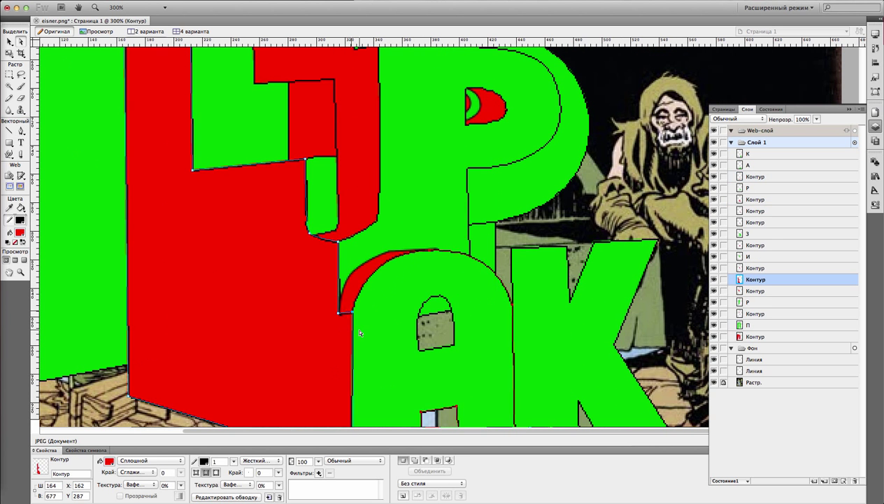
key(super+d)
click(354, 308)
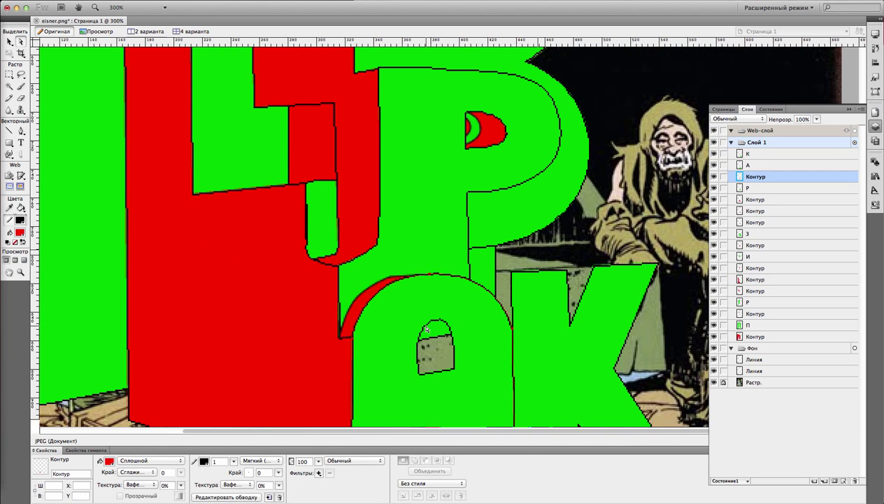
Extend the lower Р's stem further down behind the openings of the А
scroll(469, 240, down, 6)
click(469, 240)
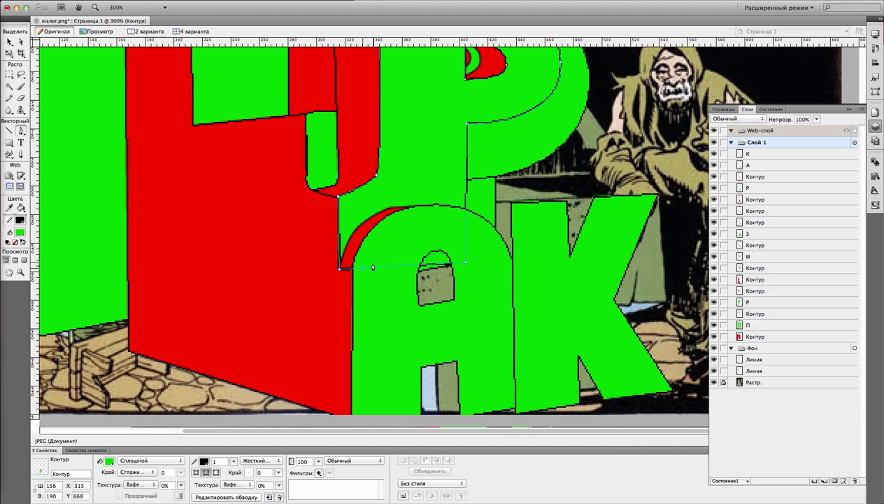
scroll(440, 276, down, 1)
Trace the side and lower inner faces of the А's counter, fill them with red and place them behind the А
key(p)
click(431, 288)
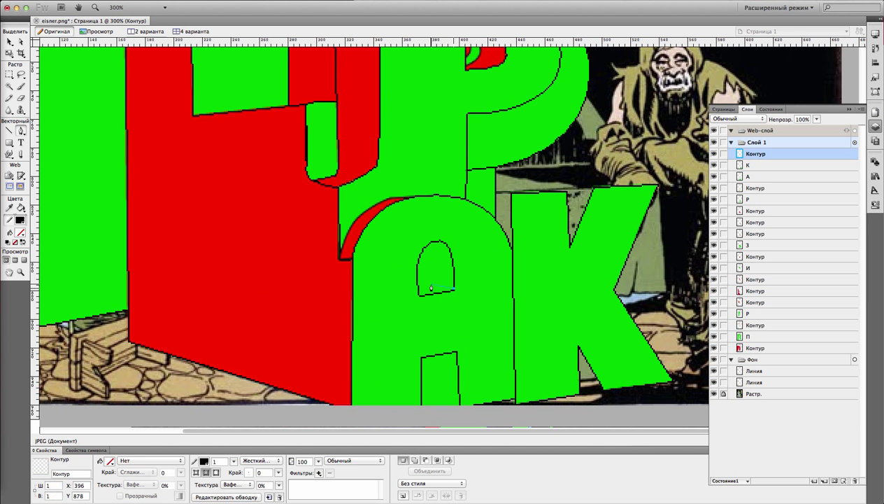
drag(454, 298, 413, 300)
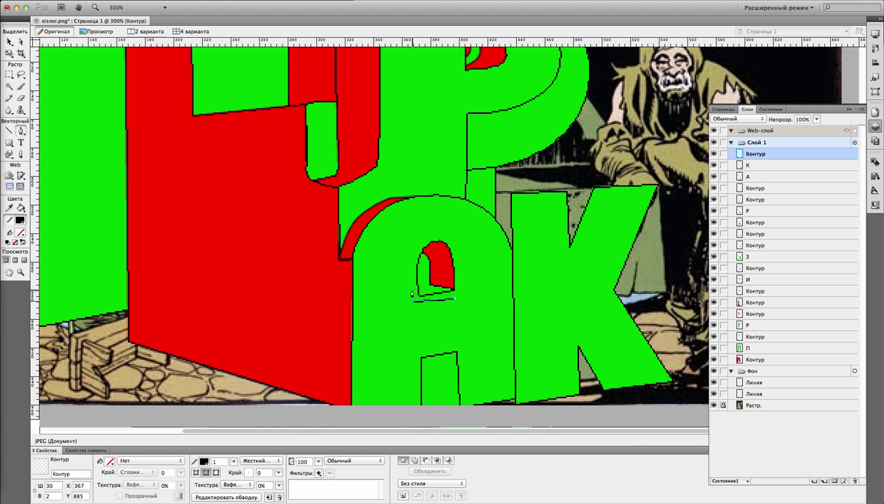
click(110, 461)
click(140, 420)
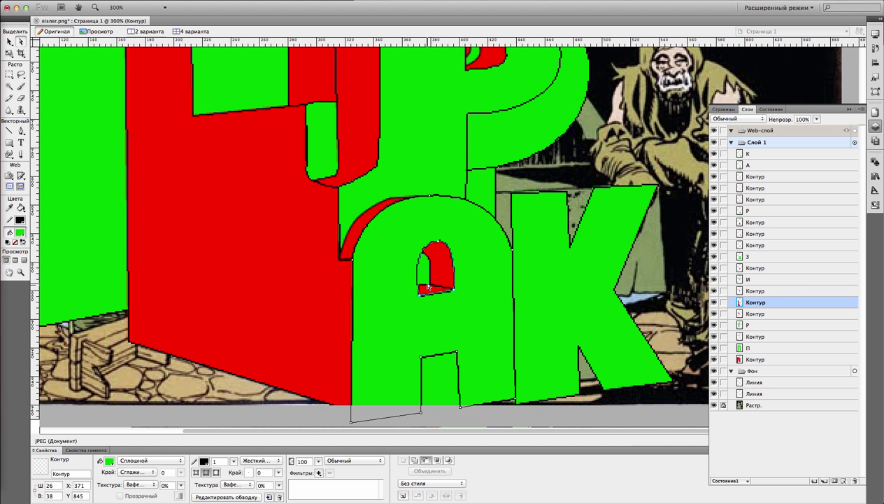
Trace a contour about 29 × 73 px in the opening between the А's legs, fill it with red and place it behind the А
click(315, 296)
key(p)
click(430, 316)
click(427, 420)
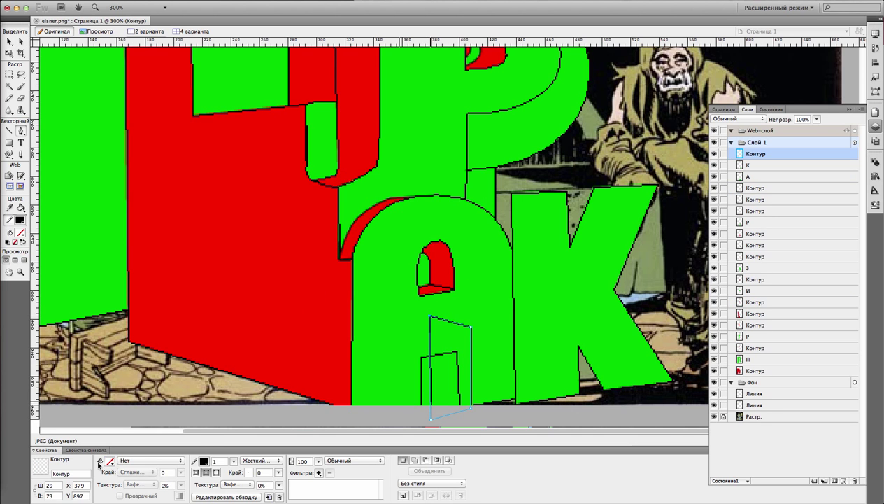
key(Delete)
key(super+0)
key(super+3)
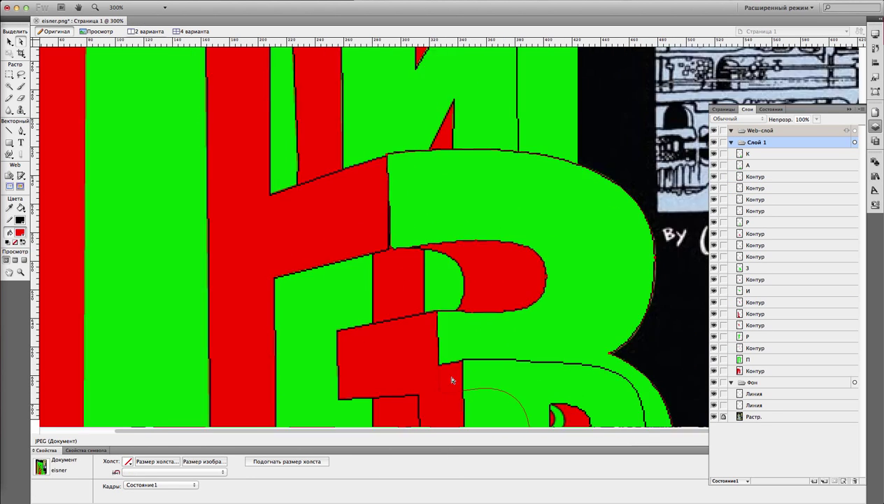
Extend the red shoulder contour along the top of the А's arch, to about 71 × 45 px
scroll(451, 380, down, 5)
click(527, 255)
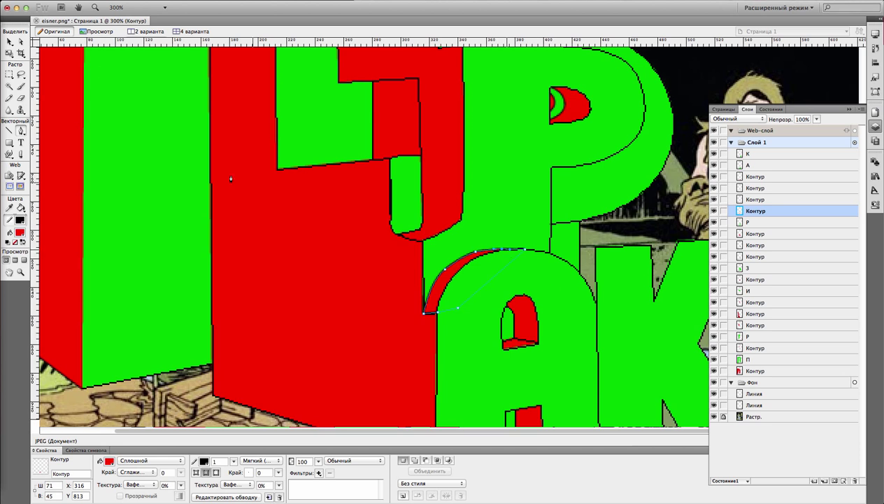
key(super+0)
key(super+d)
click(561, 305)
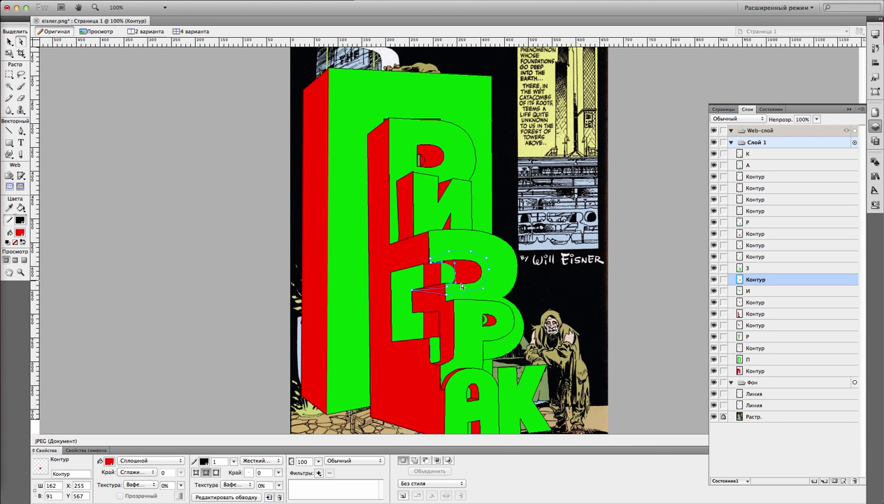
click(631, 306)
Trace the К's side face next to the А, about 40 × 141 px, fill it with red and place it behind the А
click(505, 388)
key(super+2)
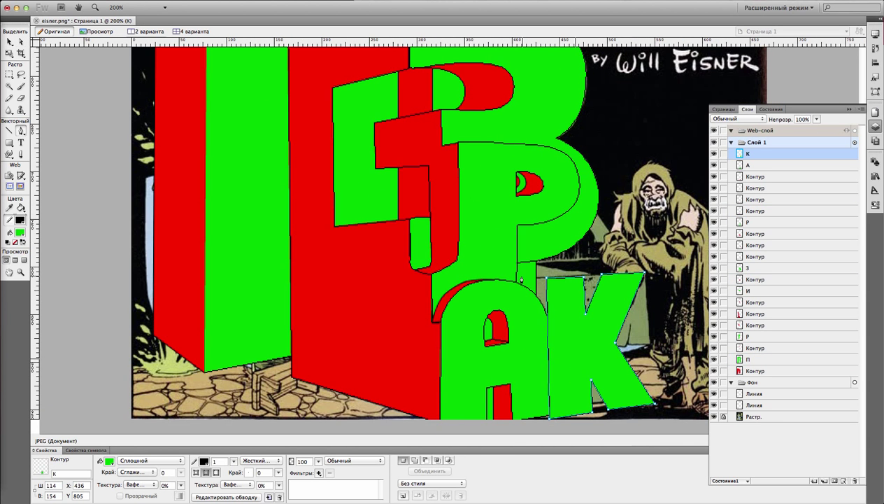
click(516, 277)
click(554, 412)
click(531, 388)
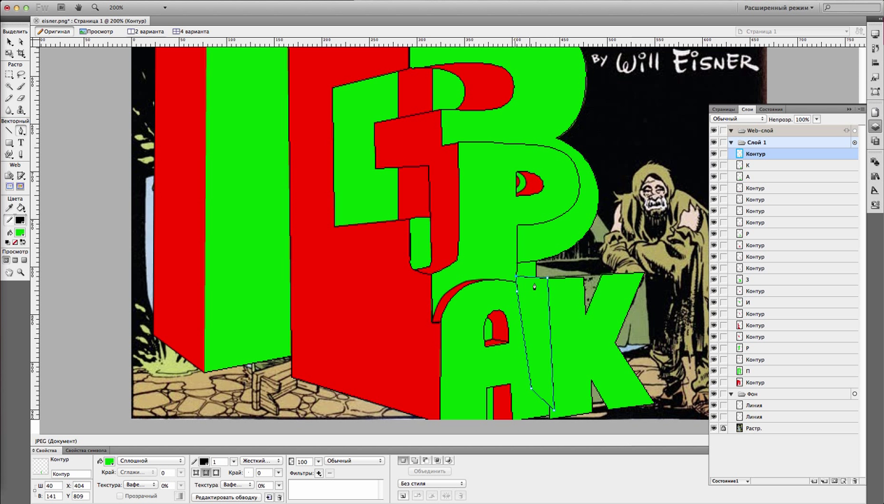
click(517, 291)
click(516, 277)
key(super+Down)
key(super+Down)
scroll(552, 275, up, 2)
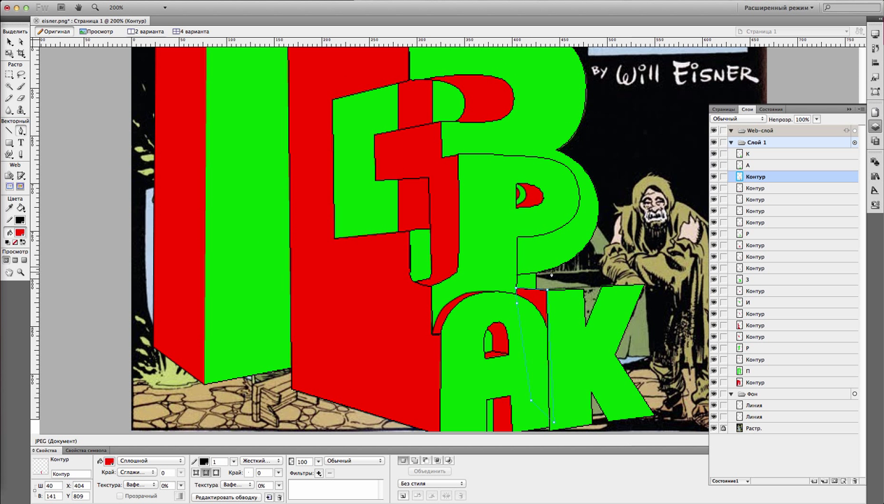
Trace the К's top face, about 135 px wide, fill it with red and pull its back corner up against the Р's bowl
click(563, 270)
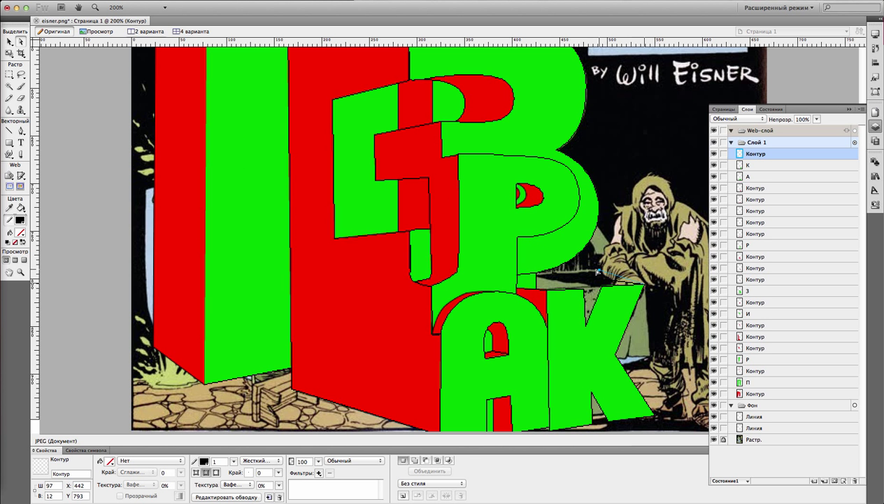
click(642, 282)
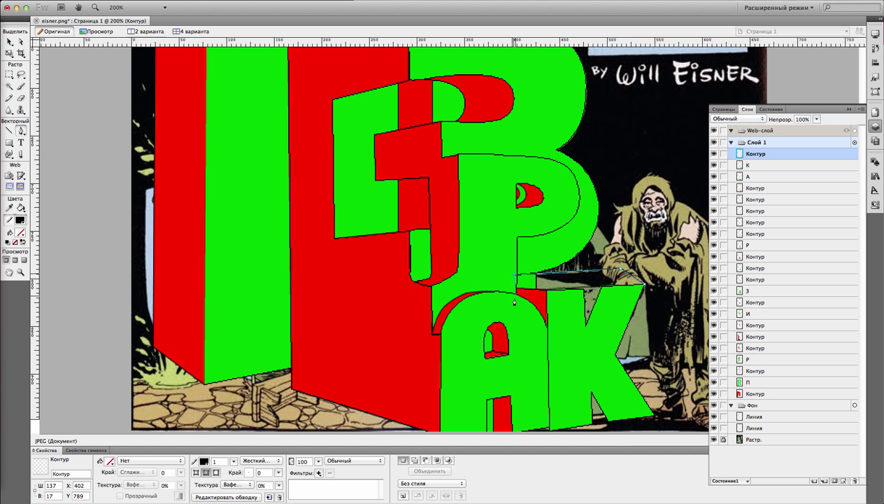
key(v)
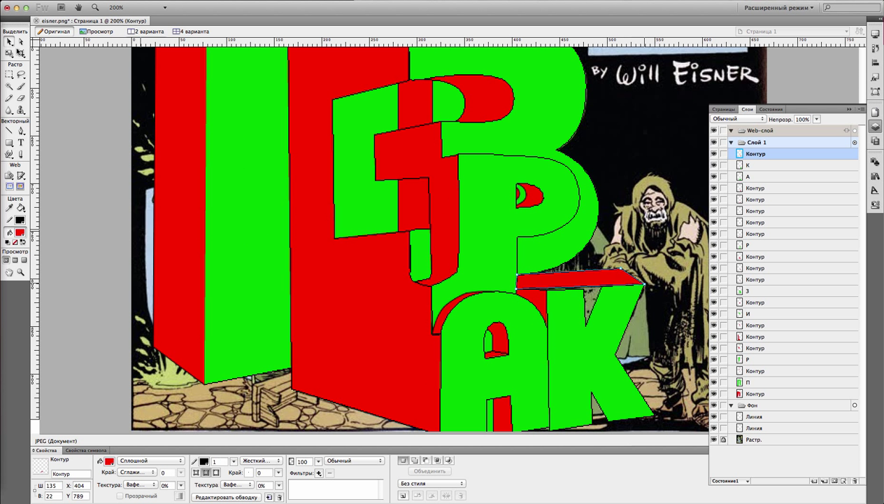
drag(622, 271, 581, 253)
key(super+d)
Split the К's top face into two red faces of about 66 × 23 px and 86 × 38 px, leaving a gap above the К's notch
click(541, 301)
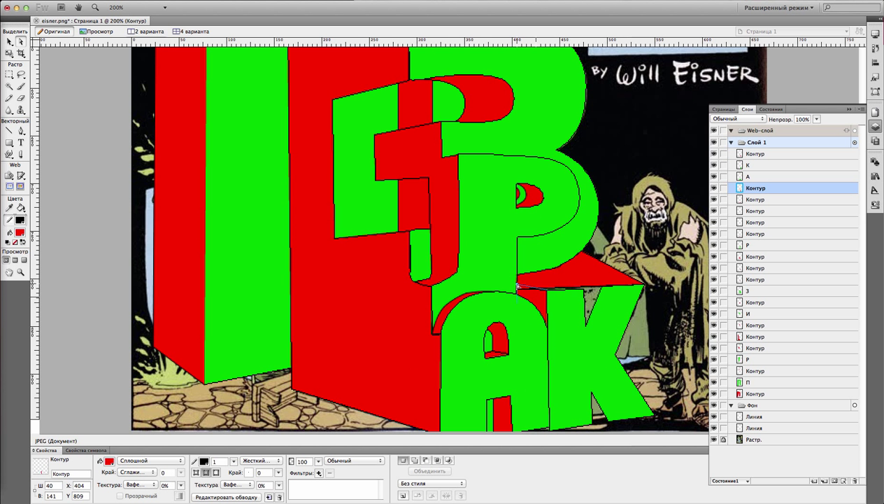
click(555, 289)
key(super+d)
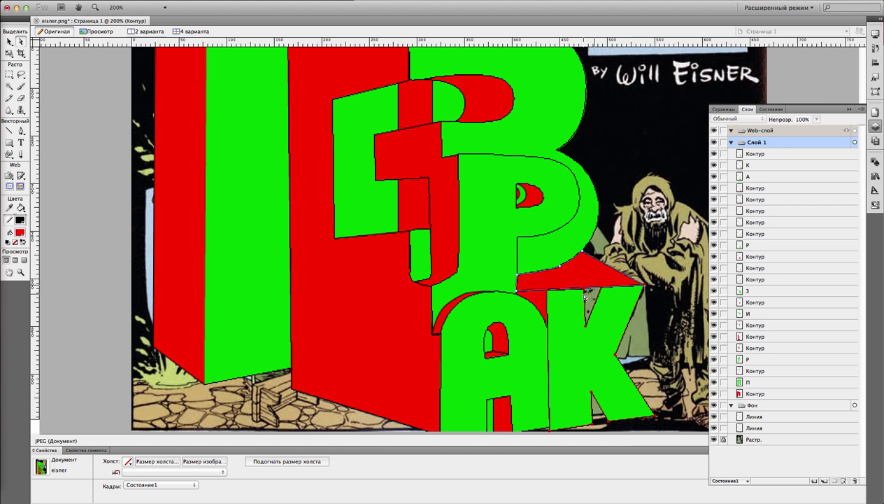
click(560, 266)
drag(532, 253, 607, 291)
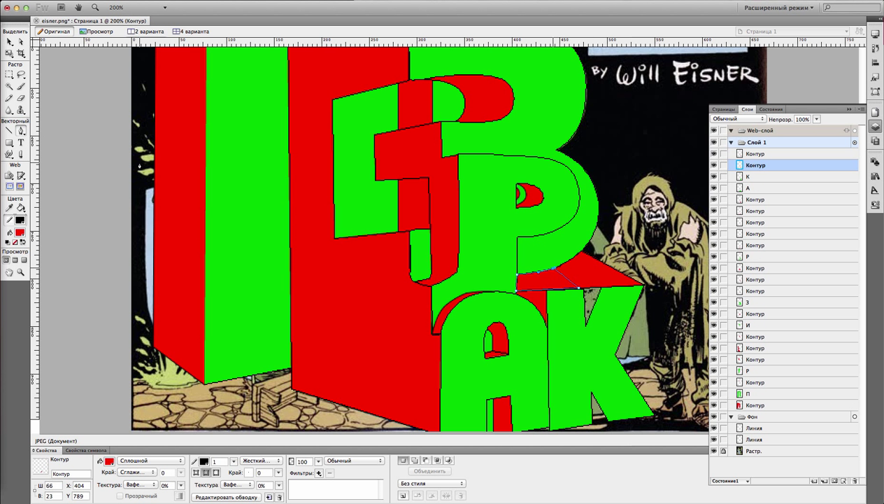
click(19, 42)
key(super+d)
click(559, 266)
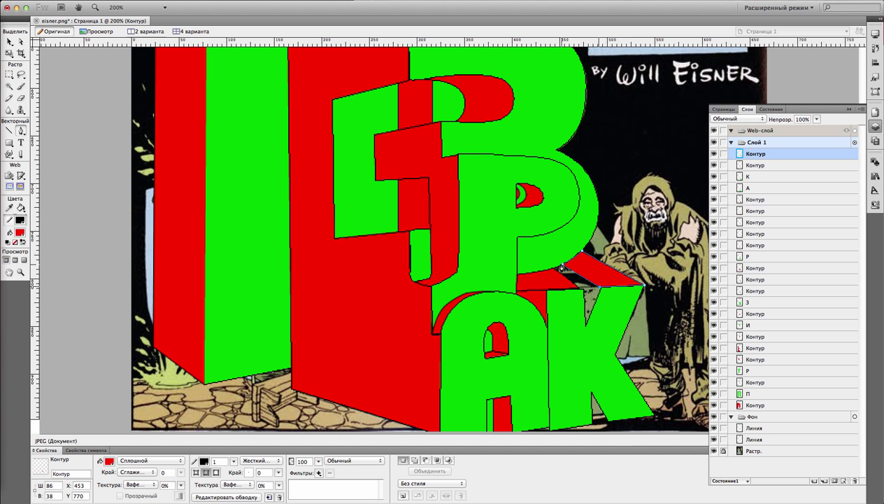
Trace the inner face of the К's upper notch, about 67 × 81 px, in red and place it behind the К and А
click(553, 283)
key(p)
click(576, 347)
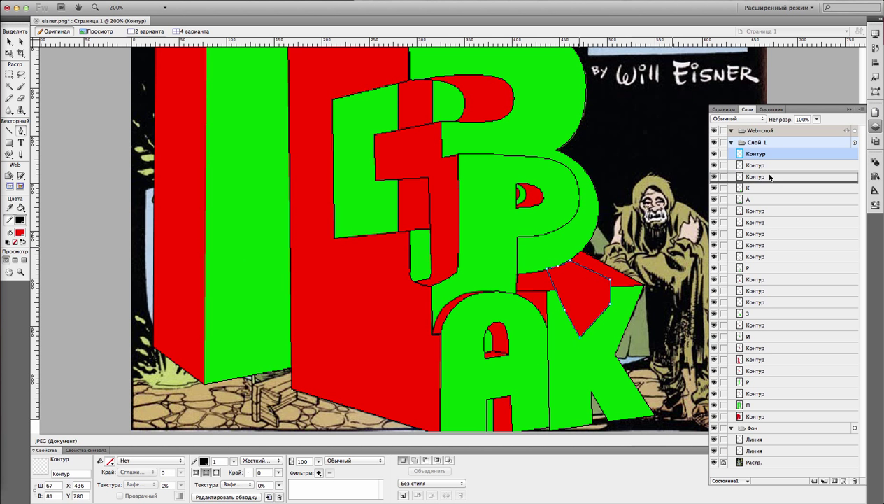
key(super+d)
key(super+1)
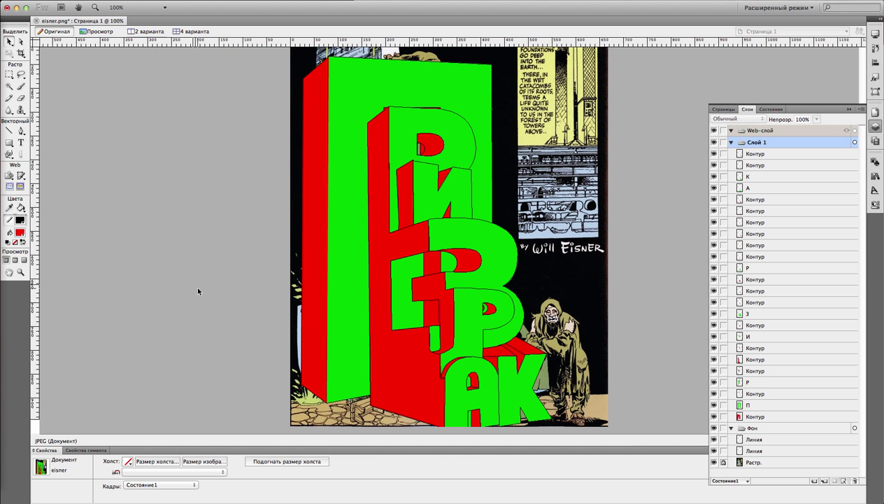
Delete both guide lines from the Фон layer and toggle the visibility of Слой 1 to compare the lettering with the cover
click(753, 439)
shift+click(754, 450)
key(Delete)
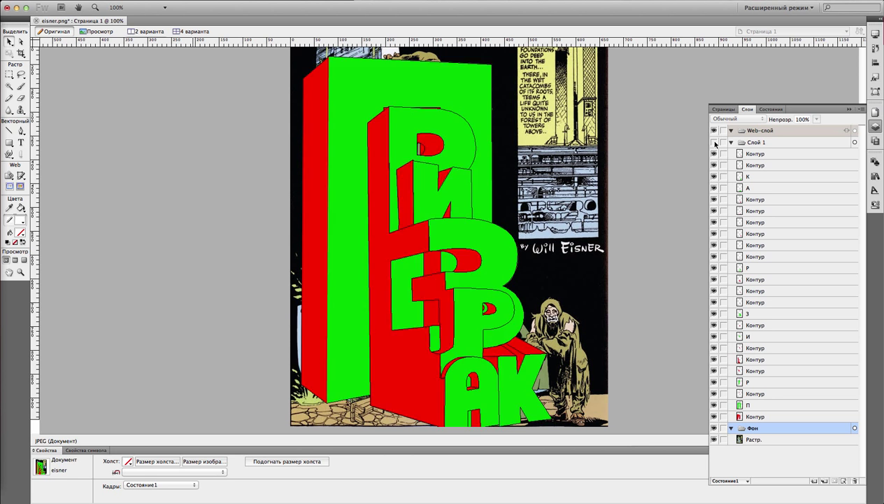
click(756, 153)
click(715, 142)
click(714, 142)
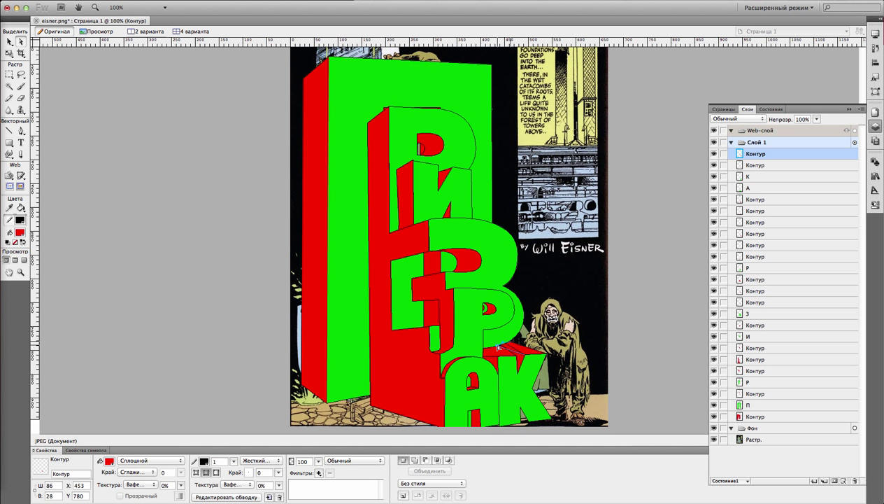
Reshape the topmost contour on the К's top face to about 108 × 27 px
click(498, 347)
click(498, 347)
click(498, 347)
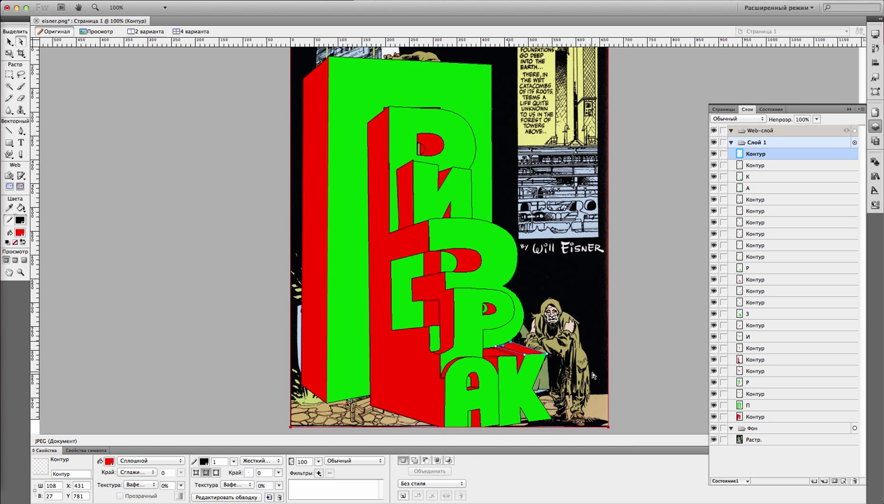
click(659, 327)
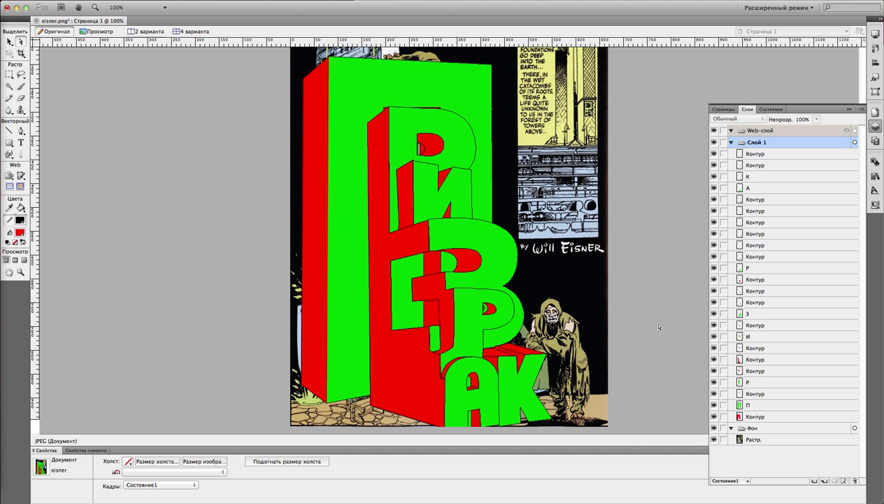
Raise the top edge of the П's opening to expose a red strip above the upper Р, and add a line beneath the П
click(338, 204)
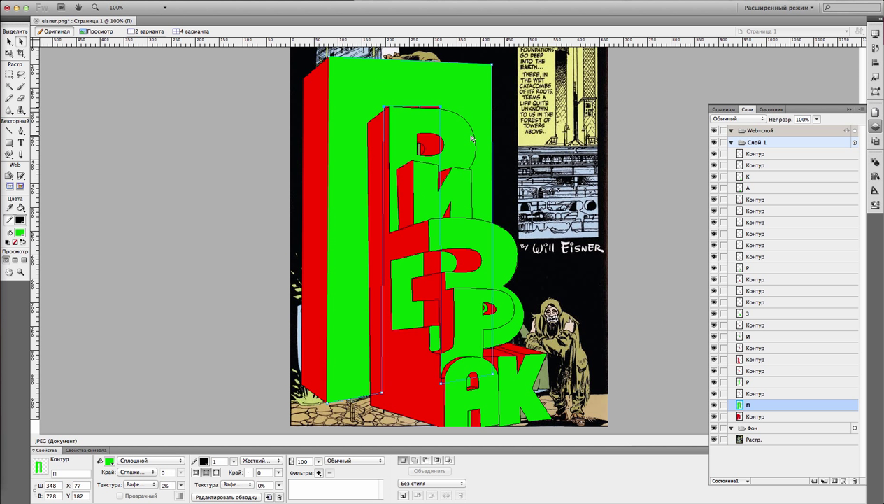
click(338, 204)
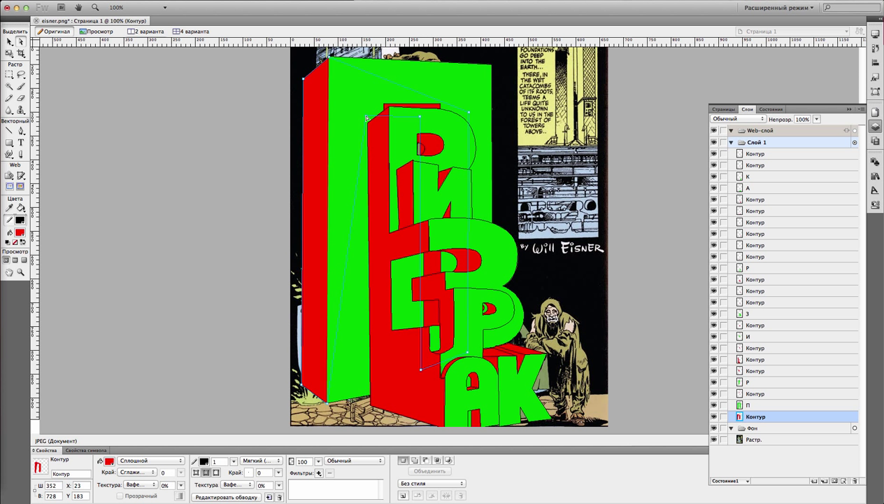
click(174, 121)
scroll(174, 123, up, 2)
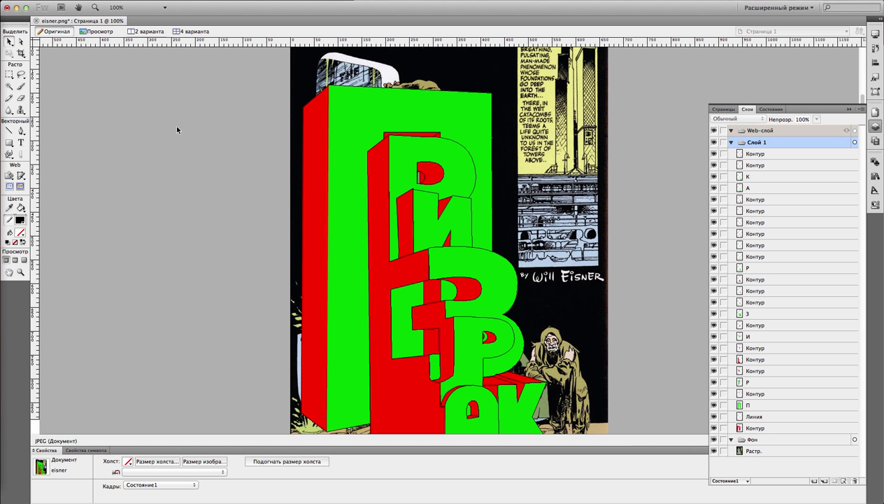
click(452, 135)
click(480, 159)
scroll(511, 130, down, 2)
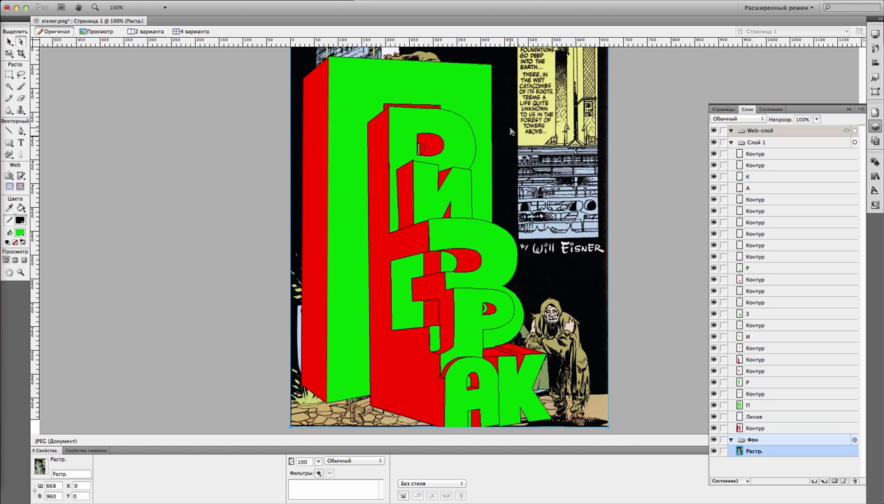
Select all the contours in Слой 1 and change their stroke type together
click(756, 428)
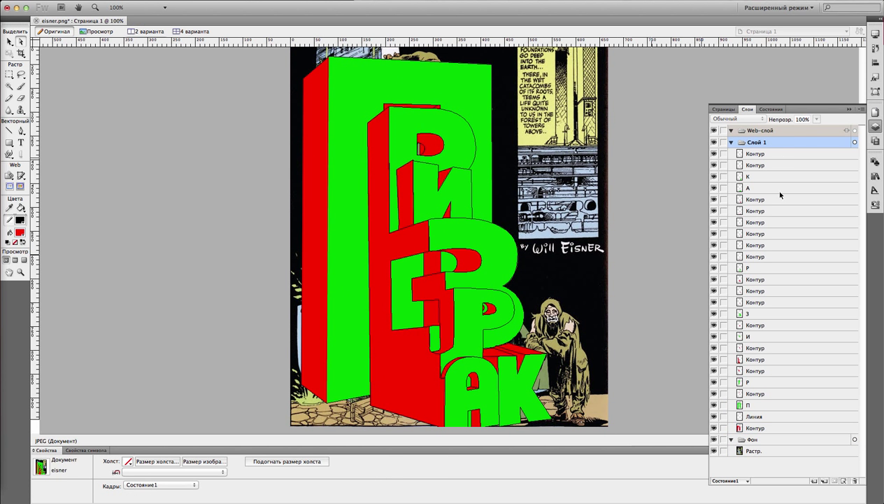
shift+click(756, 153)
click(280, 460)
mouse_move(321, 389)
click(356, 395)
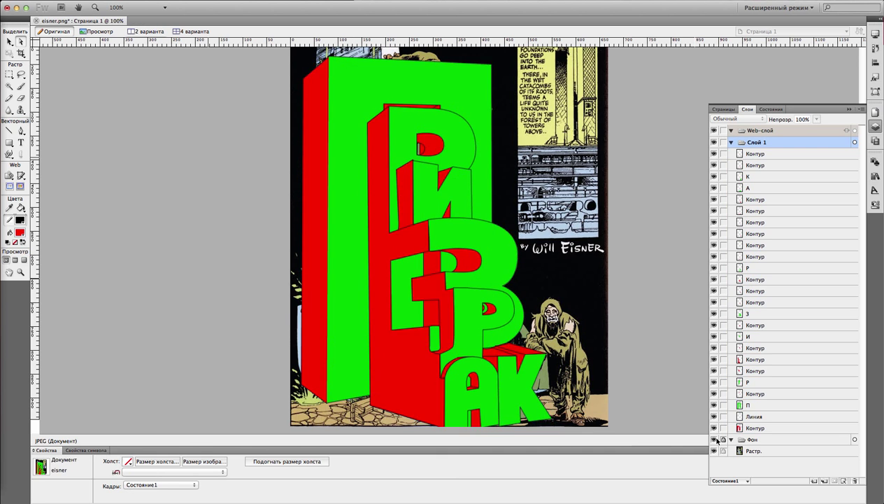
Toggle the traced lettering layer repeatedly to compare it with the original cover lettering
click(714, 142)
click(714, 142)
click(714, 142)
click(714, 142)
click(714, 142)
click(714, 142)
click(714, 142)
click(714, 142)
click(714, 142)
click(714, 142)
scroll(619, 161, up, 2)
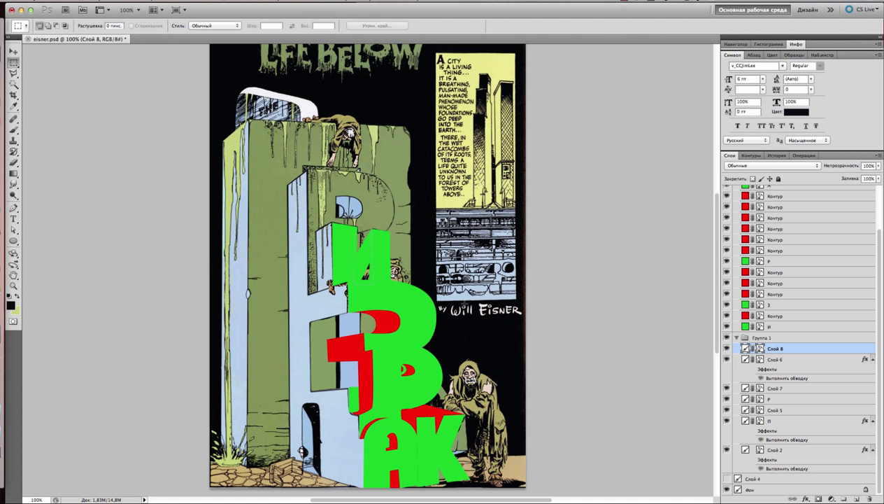
Switch to Photoshop with eisner.psd open and set the Clone Stamp tool to sample only the active layer
scroll(797, 279, up, 3)
click(726, 191)
click(726, 190)
scroll(356, 252, up, 5)
key(s)
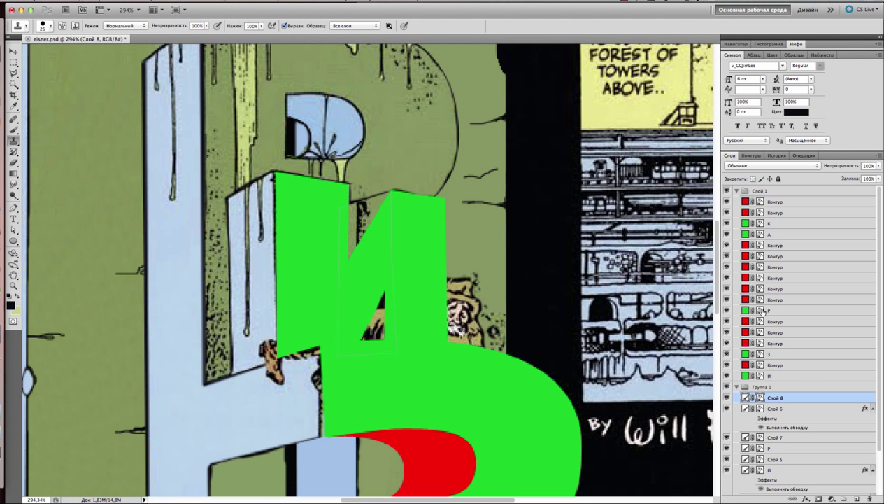
click(355, 25)
click(354, 11)
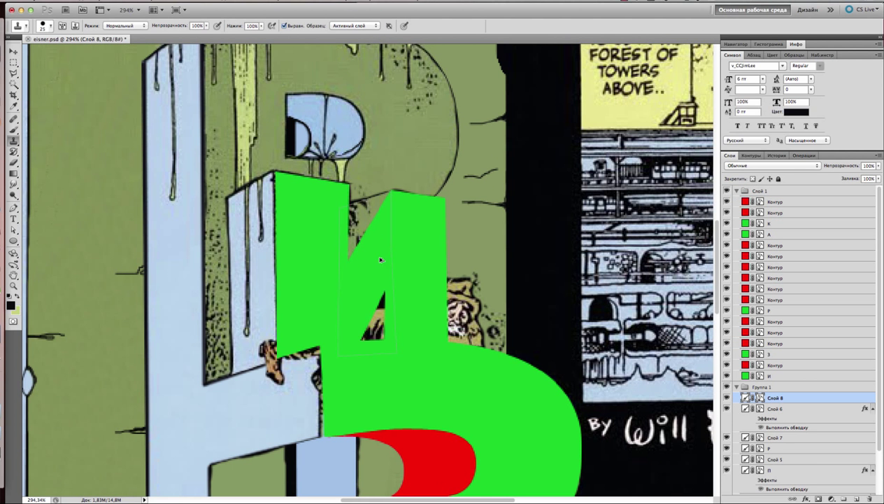
key(super+1)
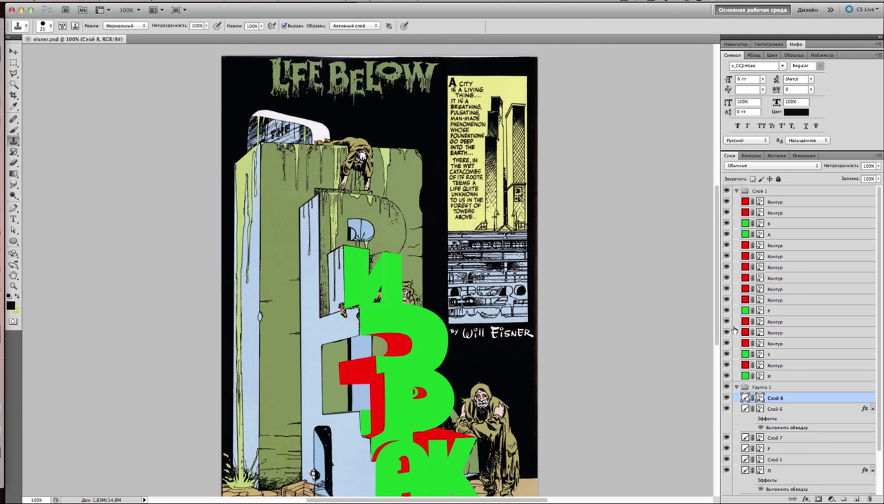
Move the green И shape into Группа 1 and transfer its vector mask to a new artwork layer above Слой 8
drag(770, 376, 769, 393)
key(m)
click(752, 480)
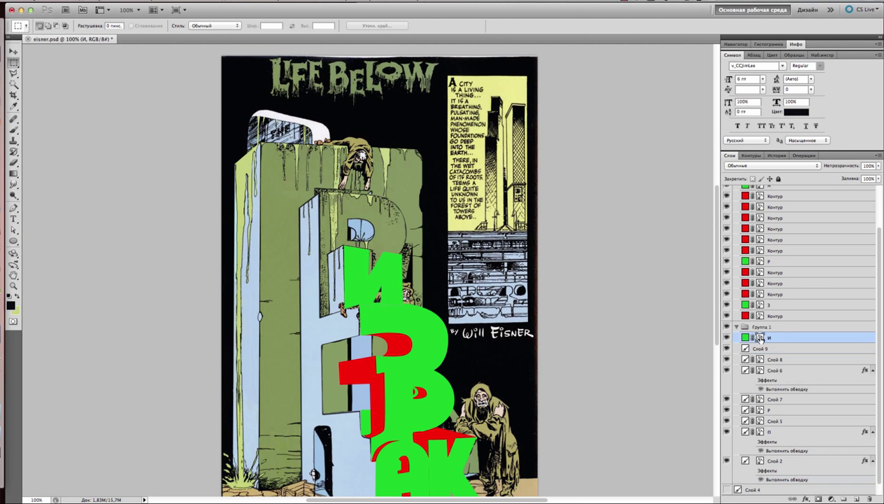
click(761, 339)
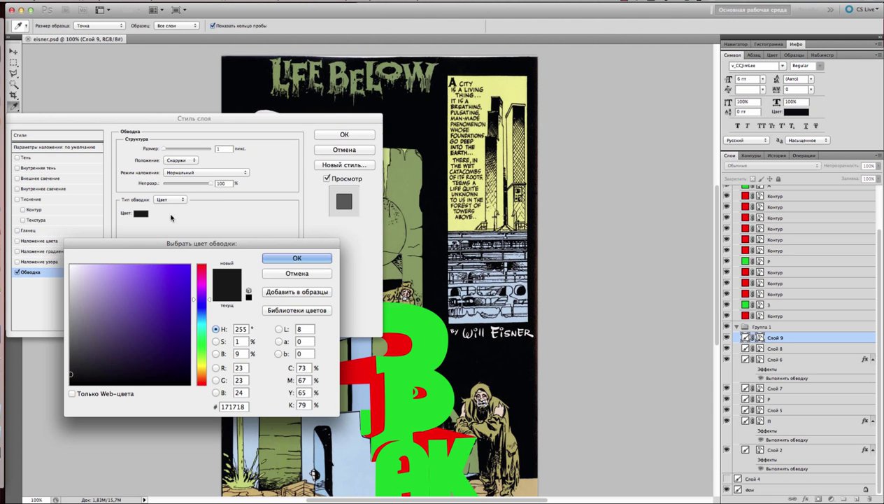
Apply an outside stroke 1 px wide in colour #171718 to the masked И layer
click(292, 257)
click(339, 134)
scroll(365, 266, up, 5)
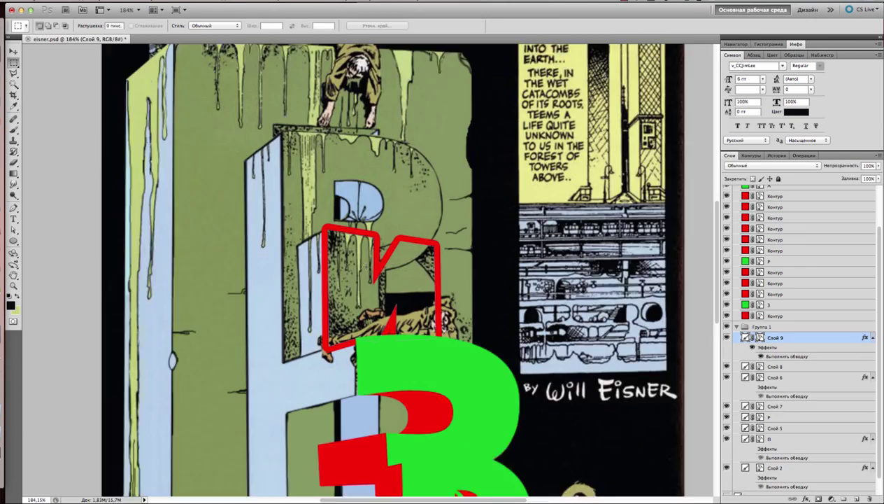
Retouch the И's face with the Clone Stamp and Brush, covering the dark gaps above the lying figure with olive green
key(s)
mouse_move(370, 299)
mouse_down()
mouse_move(425, 279)
mouse_move(442, 253)
mouse_move(438, 279)
mouse_move(391, 290)
mouse_move(383, 308)
mouse_move(453, 292)
mouse_up()
scroll(385, 315, up, 8)
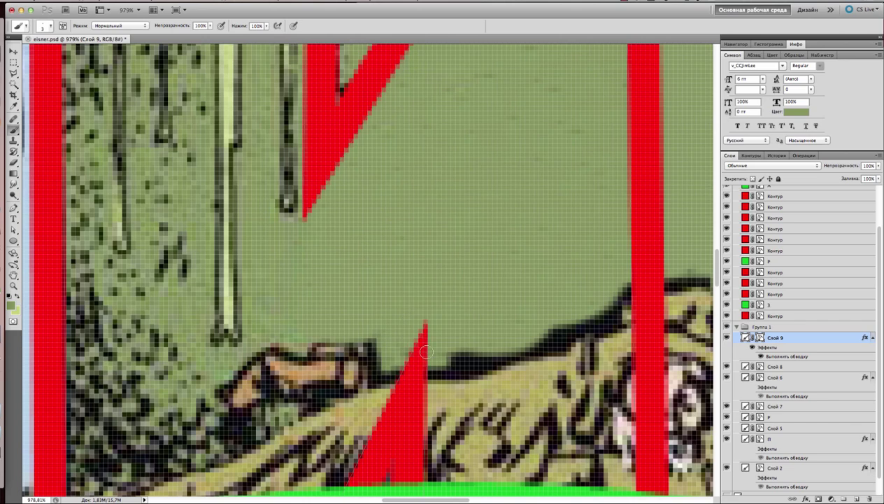
key(b)
scroll(445, 292, down, 10)
scroll(446, 293, up, 3)
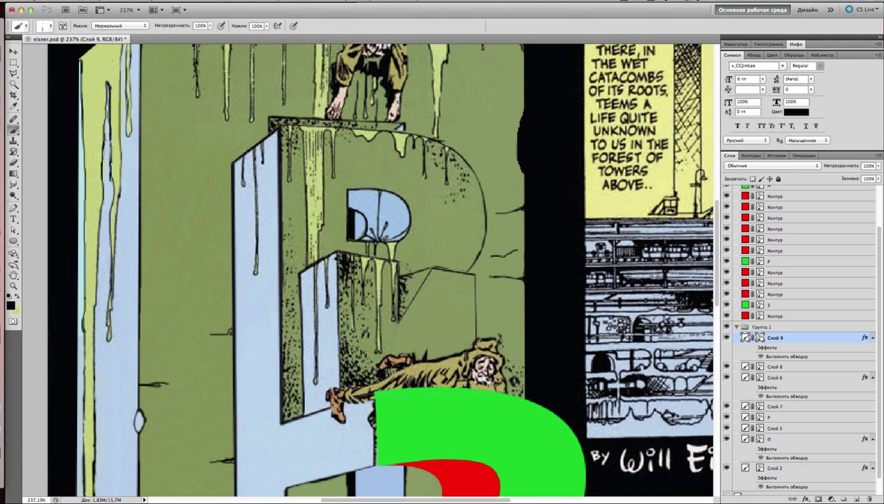
Reshape the red counter shape of the З so its upper edge follows the top line of the olive opening
key(v)
scroll(548, 296, down, 5)
scroll(537, 300, down, 2)
click(427, 280)
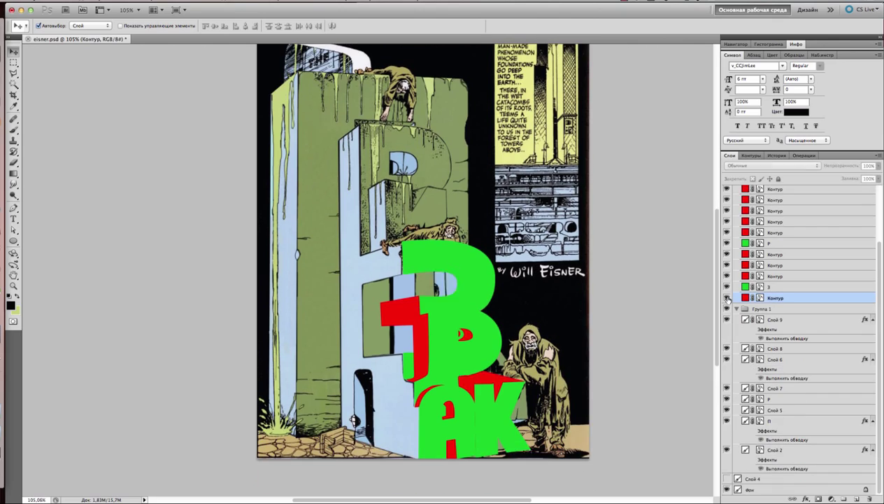
click(14, 229)
scroll(438, 321, up, 8)
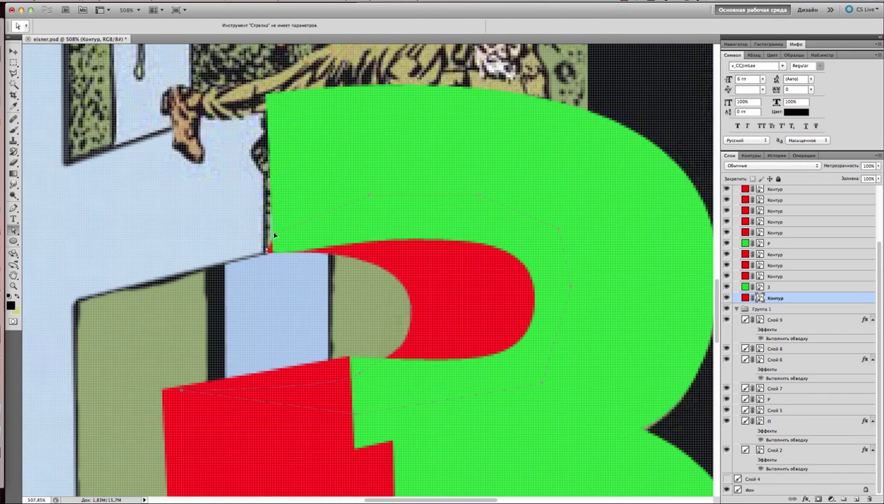
scroll(270, 253, down, 2)
drag(350, 343, 207, 381)
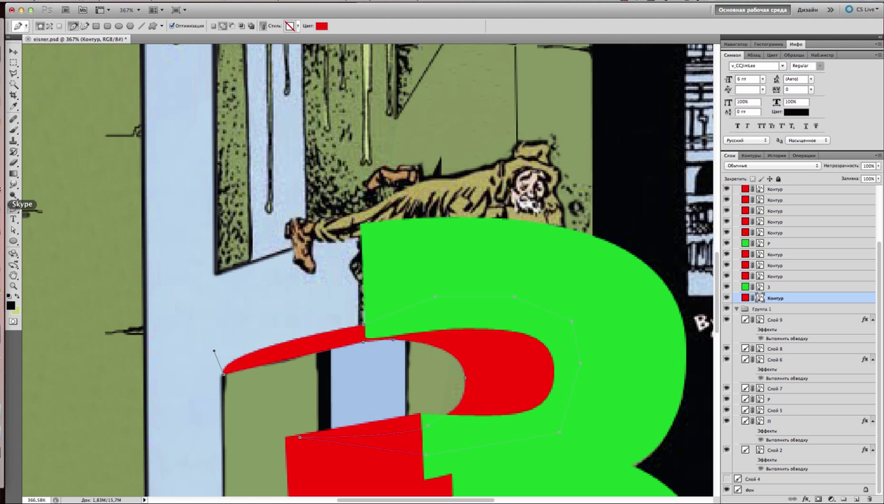
key(ctrl+1)
scroll(434, 171, up, 5)
Move the red З counter shape into Группа 1 and transfer its vector mask to an artwork layer copied from Слой 4
click(404, 220)
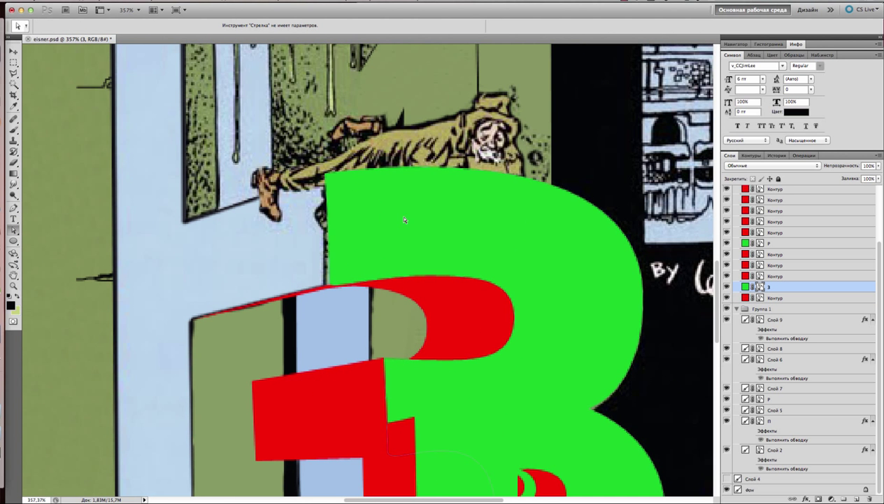
scroll(338, 291, down, 1)
drag(758, 299, 763, 311)
click(753, 479)
key(m)
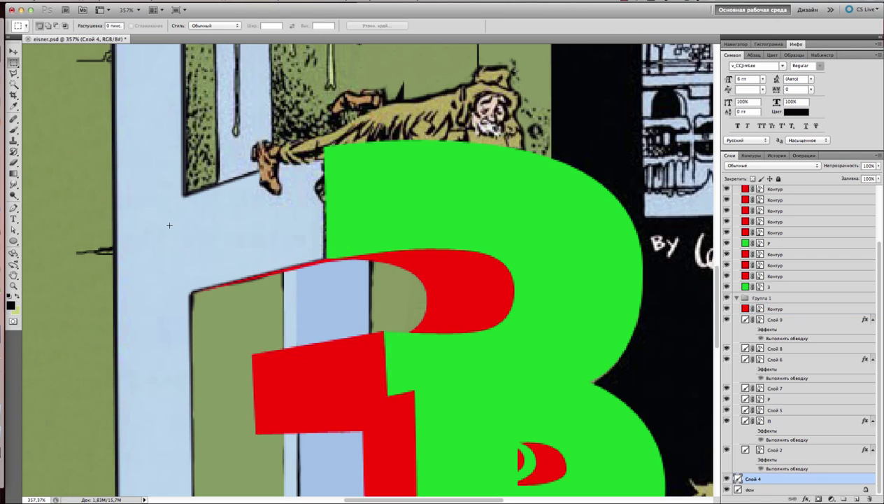
drag(168, 224, 531, 359)
click(726, 479)
click(842, 499)
Paint the З's counter light blue with the Brush and trace a thin black outline around its edge
key(b)
scroll(357, 181, down, 2)
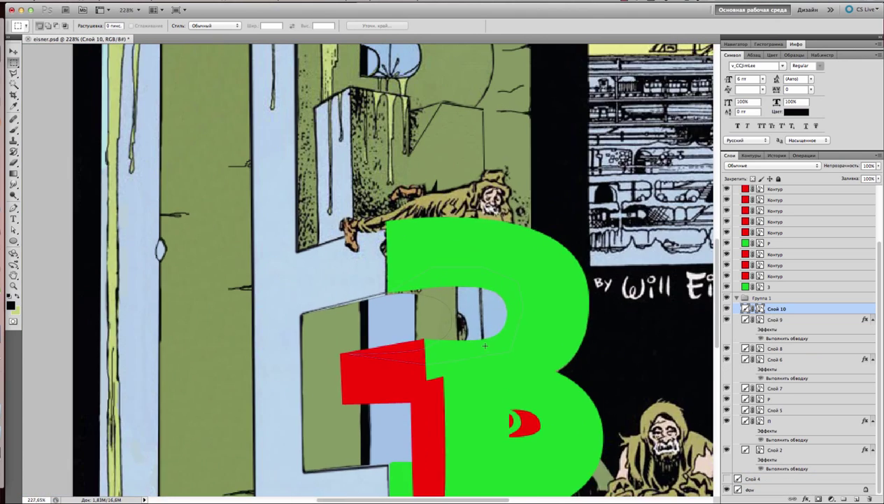
scroll(487, 367, up, 1)
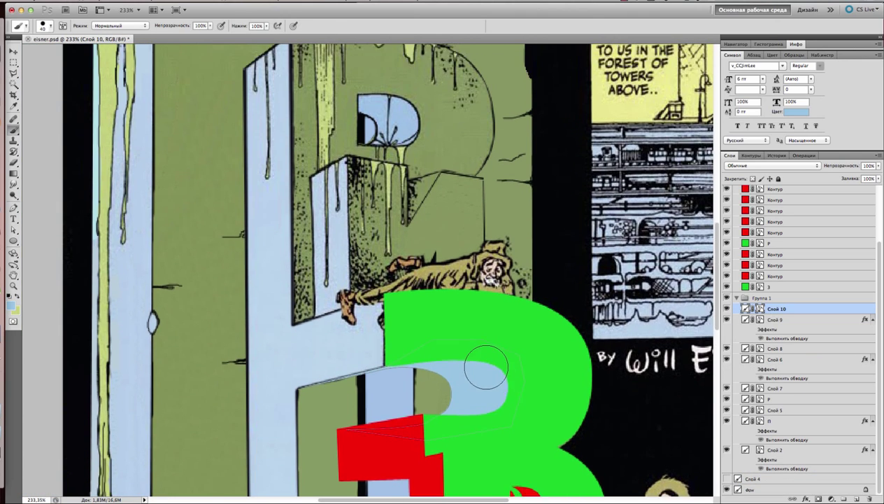
scroll(487, 367, down, 5)
alt+click(280, 461)
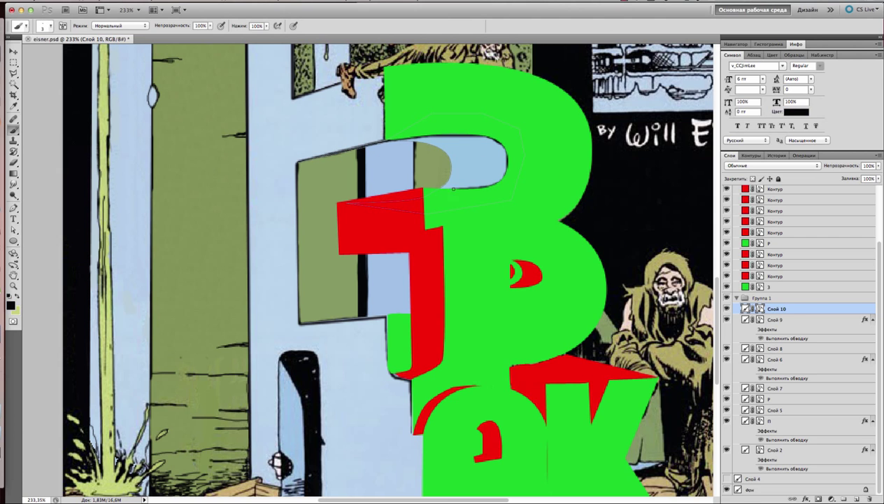
scroll(438, 147, down, 5)
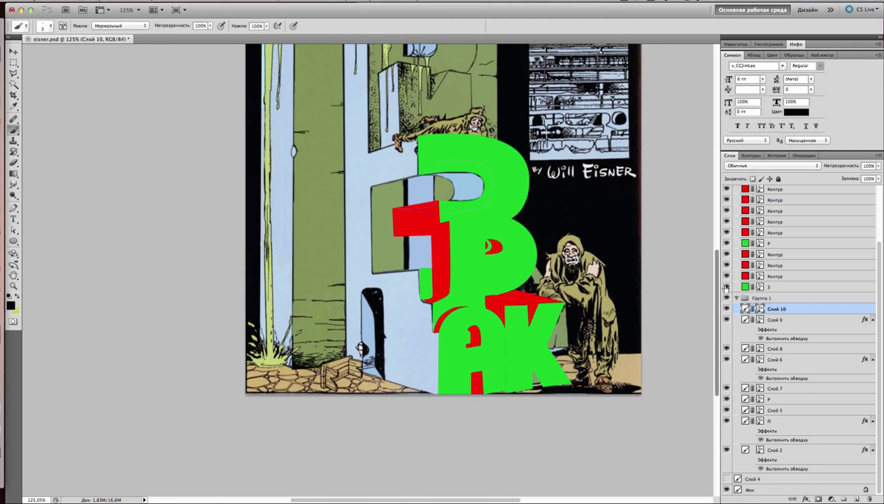
Move the green З shape into Группа 1 and transfer its vector mask to another artwork layer copied from Слой 4
scroll(483, 182, up, 6)
scroll(442, 270, down, 3)
double_click(811, 320)
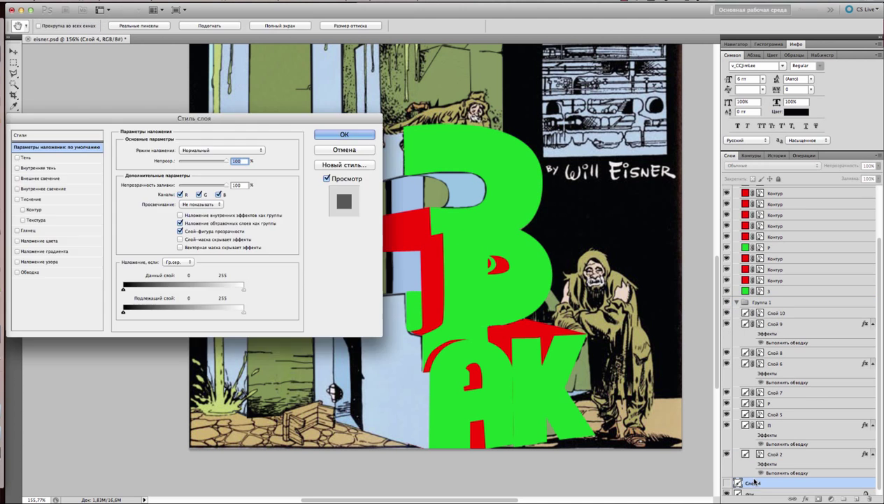
key(Escape)
key(m)
key(ctrl+shift+alt+n)
drag(768, 295, 770, 307)
Apply an outside stroke 1 px wide to the masked З layer
click(806, 498)
click(700, 490)
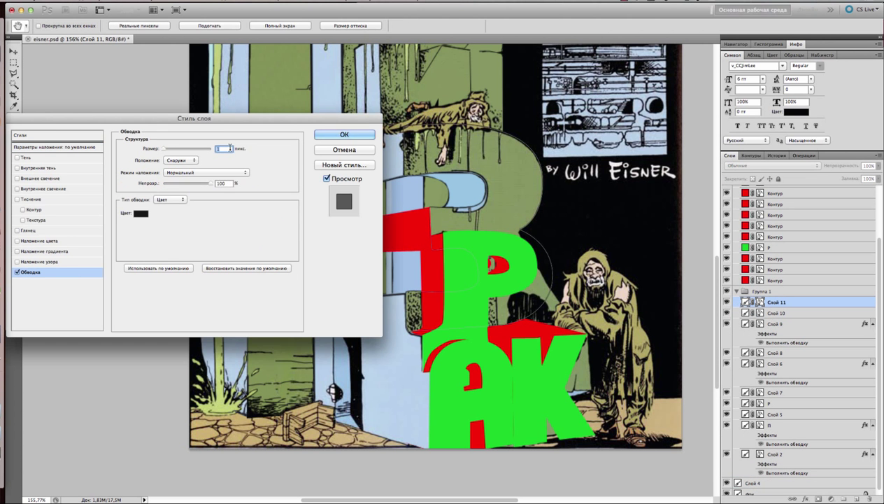
click(141, 213)
click(296, 257)
click(344, 134)
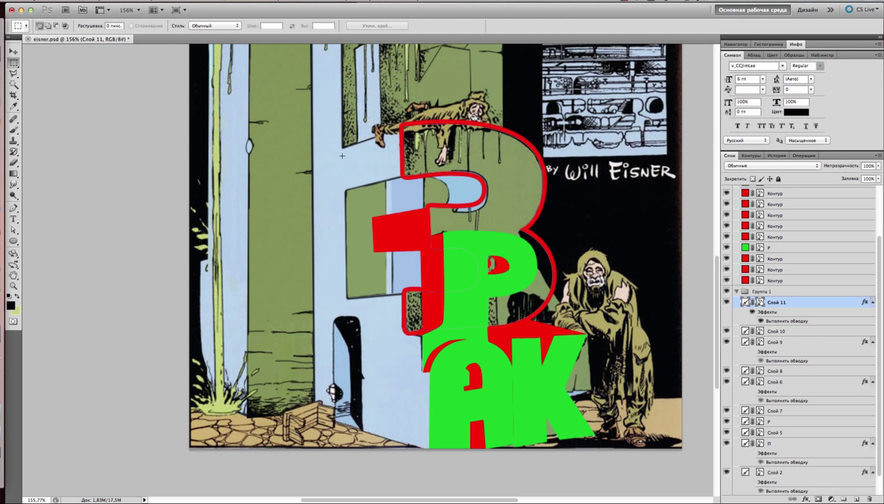
Clone olive green over the black gap on the lower bowl of the З
scroll(493, 208, up, 3)
key(a)
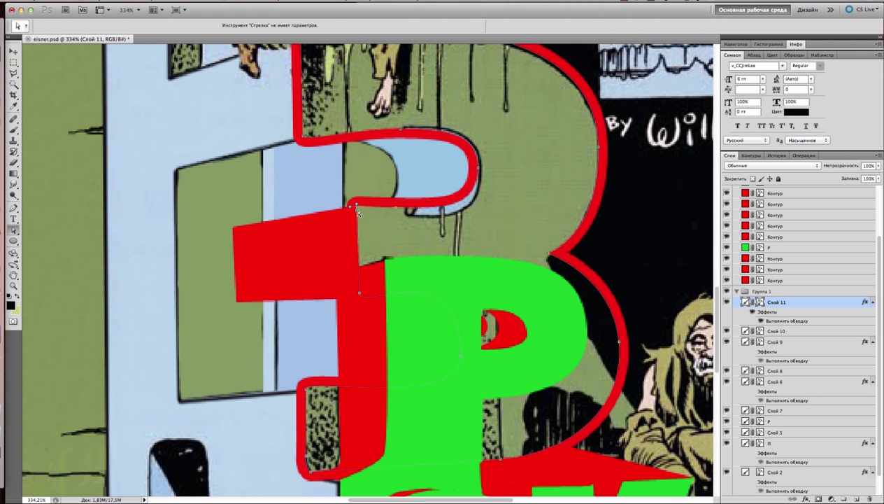
click(478, 147)
key(s)
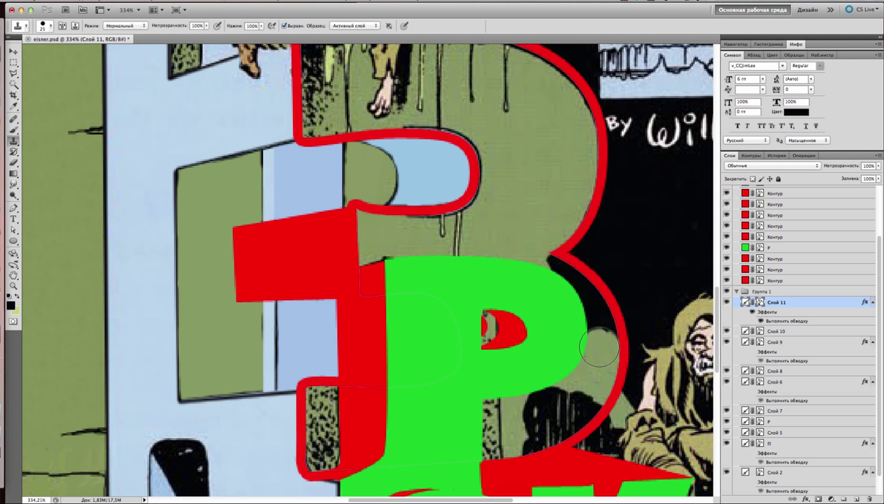
scroll(573, 294, down, 3)
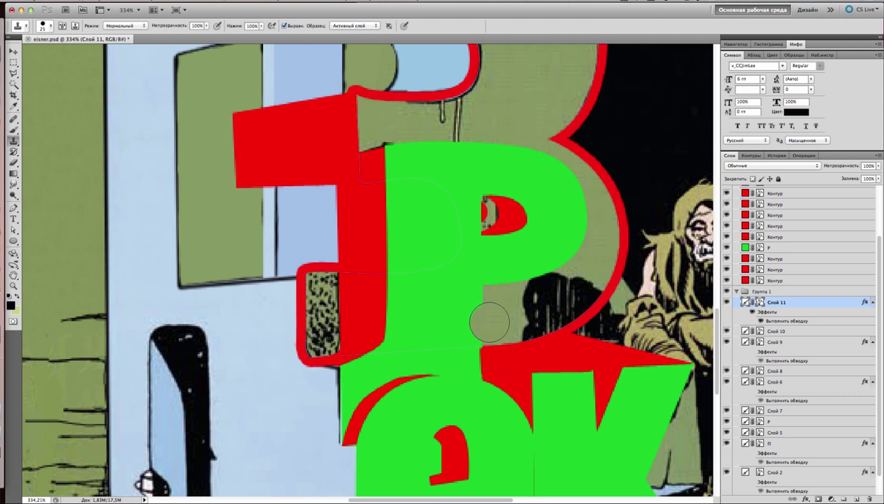
scroll(588, 245, up, 3)
Draw thin black outlines with the Brush along the З's lower bowl and the top edge of the green Р
key(b)
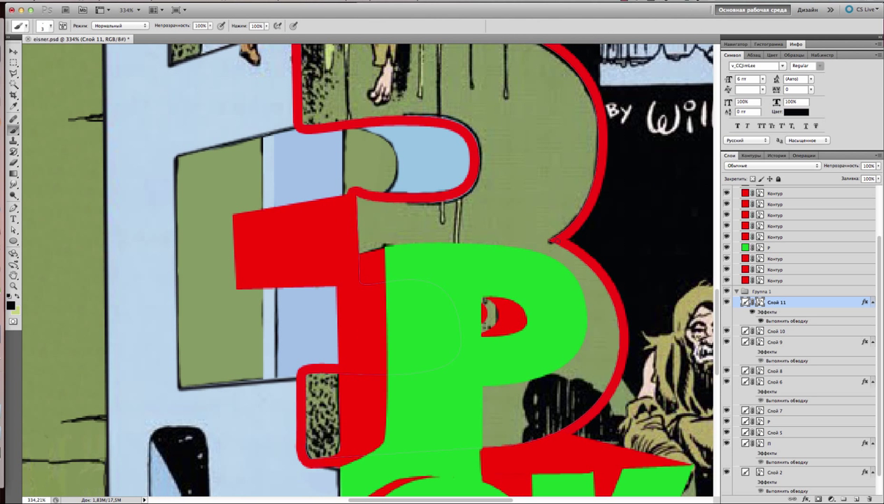
drag(617, 314, 606, 390)
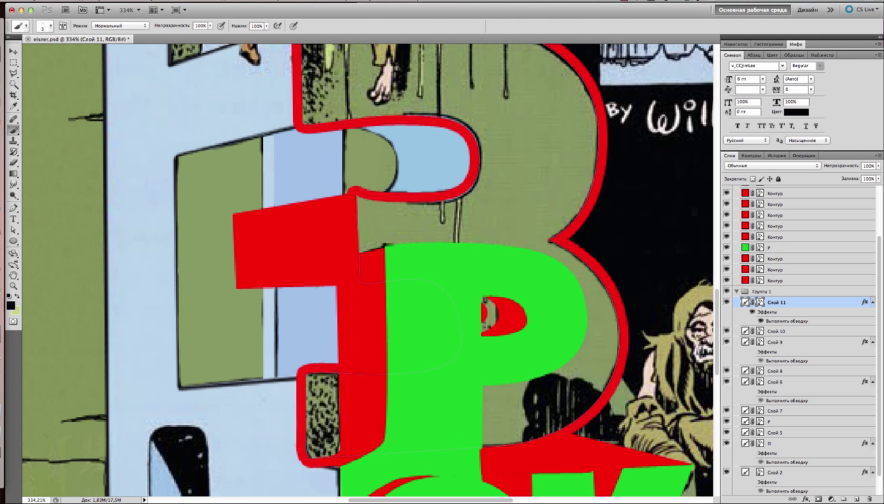
scroll(367, 266, up, 1)
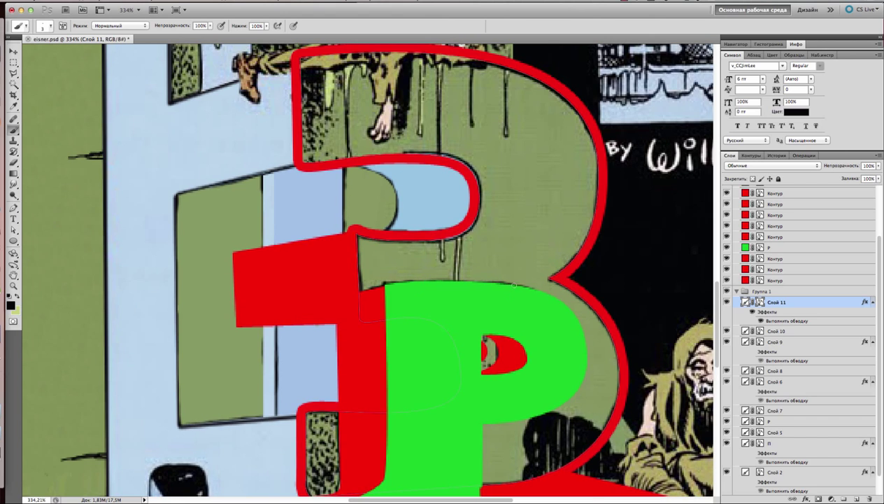
scroll(513, 284, down, 6)
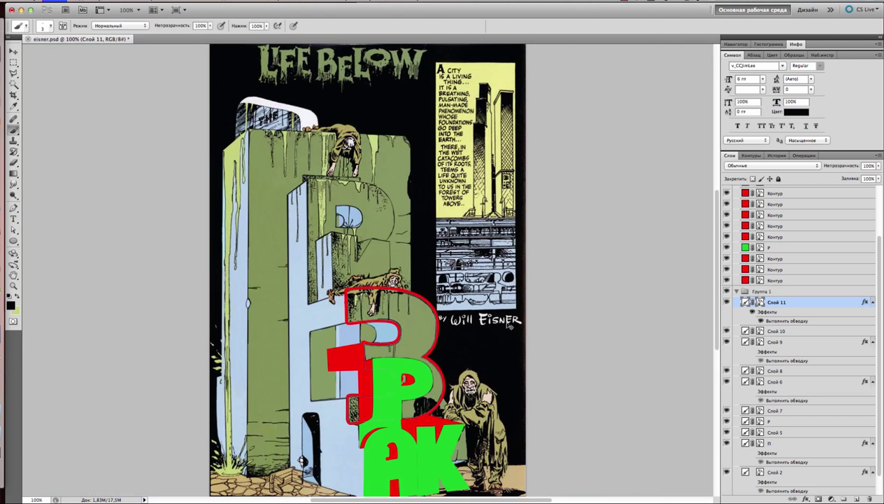
Continue the long slime drip across the З's blue counter with the Brush, using colours sampled from the artwork
scroll(403, 346, up, 6)
alt+click(269, 298)
mouse_move(210, 333)
mouse_down()
mouse_move(263, 333)
mouse_move(331, 207)
mouse_move(322, 348)
mouse_up()
key(super+z)
alt+click(201, 343)
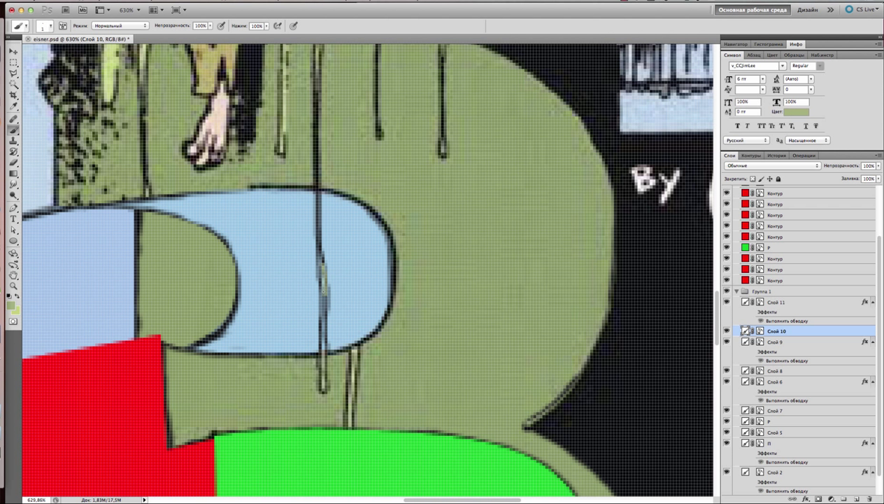
alt+click(330, 318)
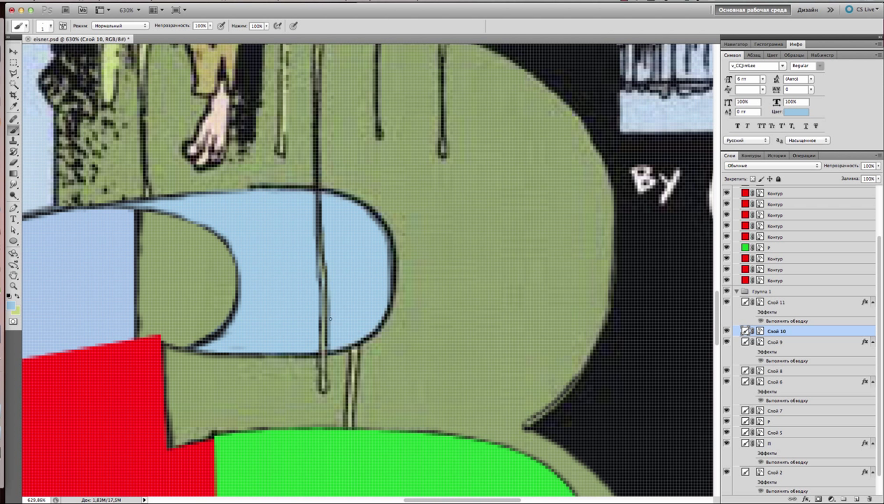
Paint a second, shorter drip running from the З's upper edge into the olive area beside the blue counter
super+click(165, 238)
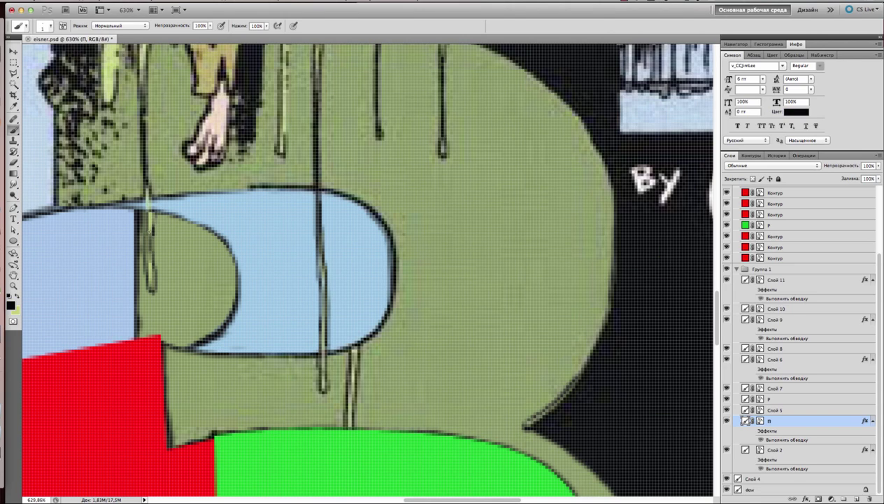
scroll(251, 215, down, 5)
scroll(175, 245, up, 2)
scroll(100, 280, down, 2)
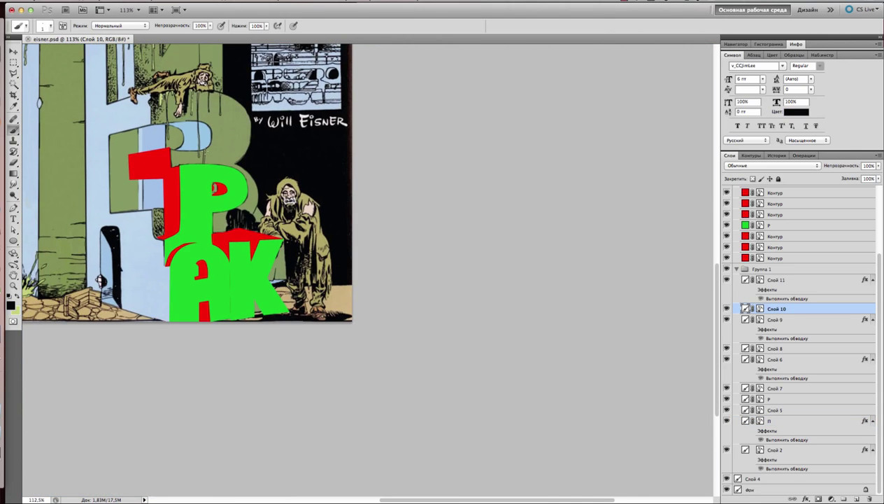
Adjust the path of the red counter shape inside the green Р
scroll(146, 195, up, 3)
key(a)
click(203, 84)
scroll(674, 429, down, 2)
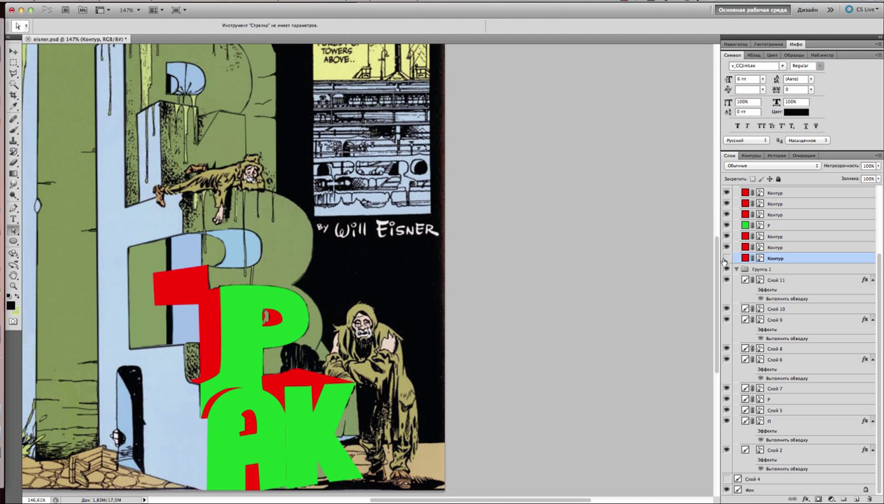
scroll(255, 335, up, 5)
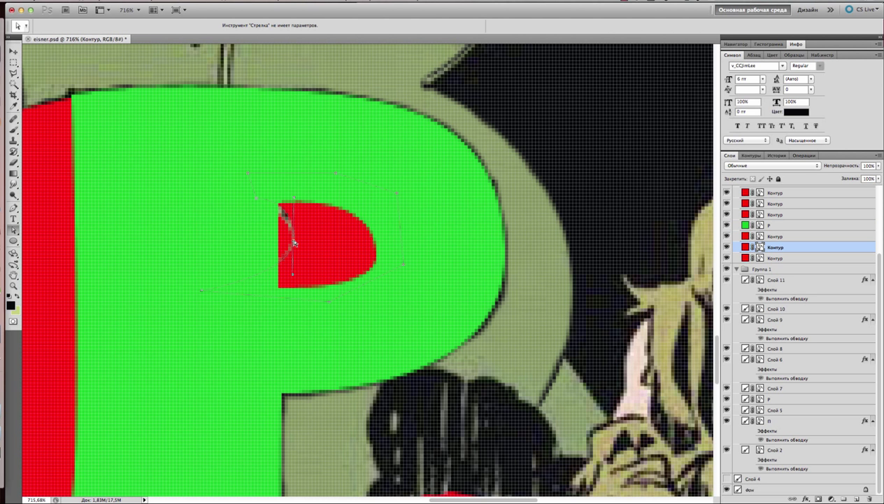
key(super+1)
Mask artwork copied from Слой 4 with the Р's small inner counter shape and paint it light blue with a black outline
key(m)
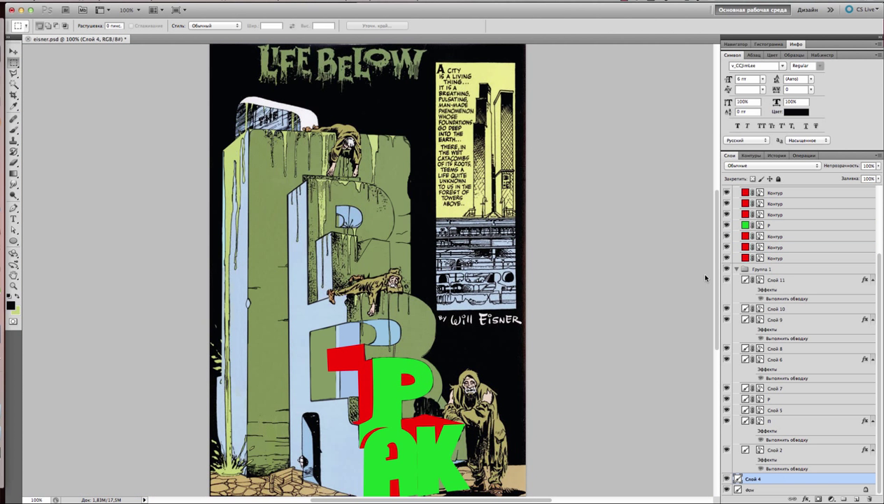
key(ctrl+bracketleft)
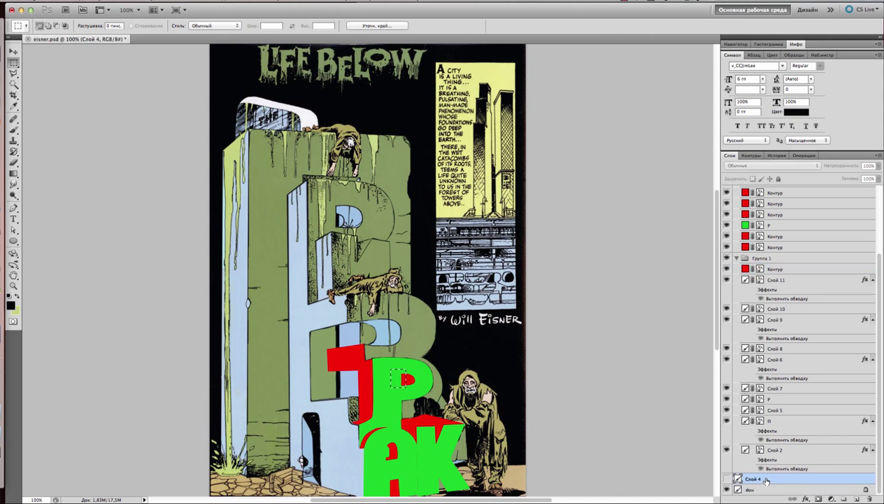
key(ctrl+d)
scroll(378, 399, up, 3)
key(b)
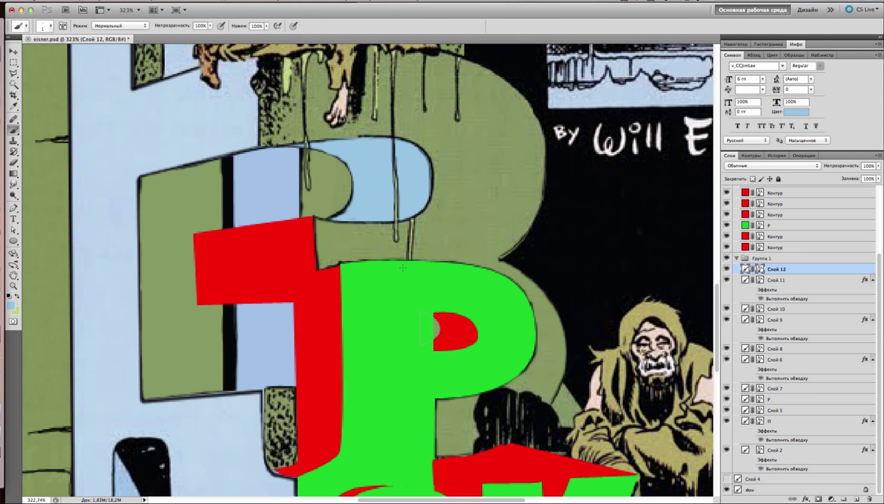
scroll(430, 328, up, 1)
Mask another copy of the Слой 4 artwork with the Р's remaining counter shape and paint it light blue with a dark outline
key(m)
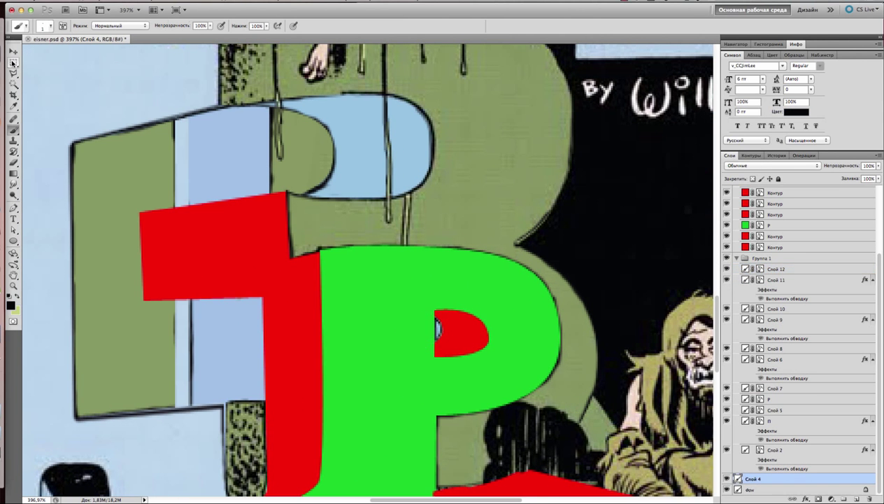
key(ctrl+bracketleft)
key(b)
key(alt+bracketleft)
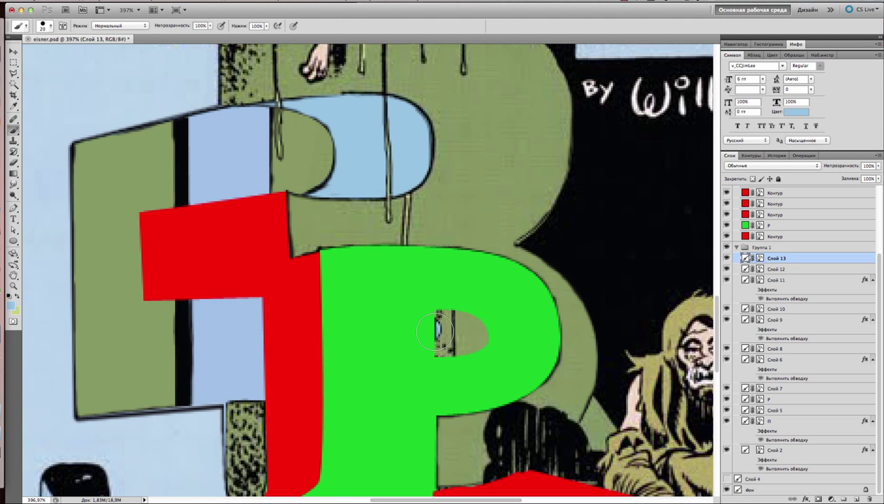
key(ctrl+0)
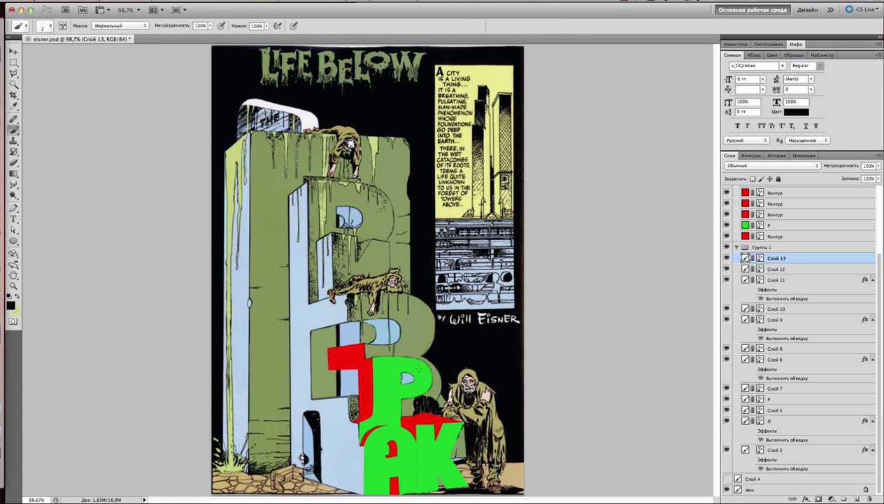
Adjust the path anchors of the tall red side shape next to the green Р
scroll(353, 361, up, 5)
key(a)
click(387, 359)
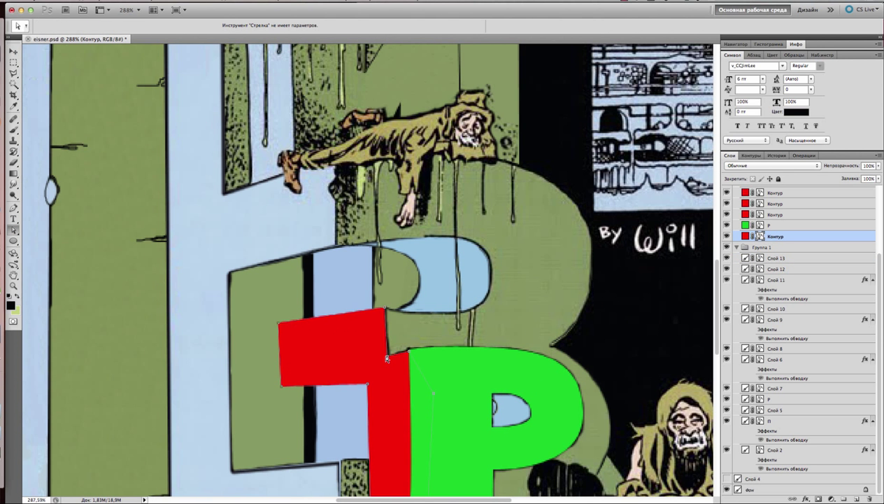
scroll(448, 360, down, 6)
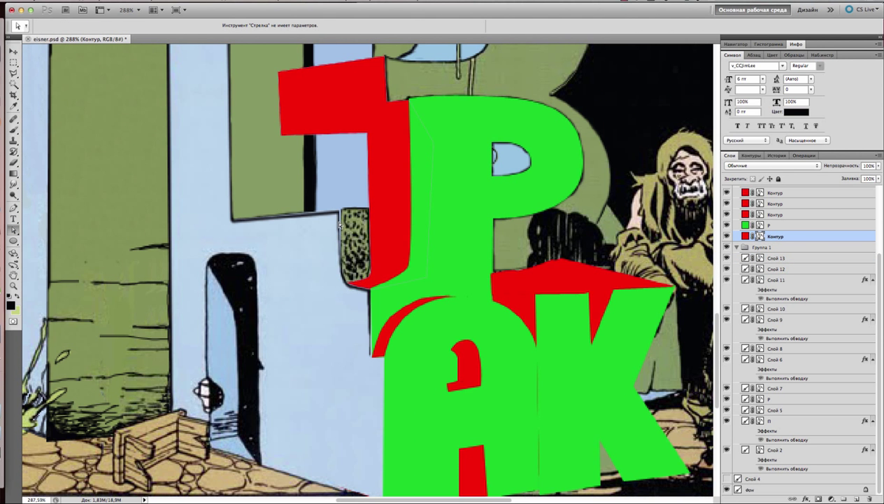
Retouch the light blue face and its black edge beside the green А on layer Слой 6
key(b)
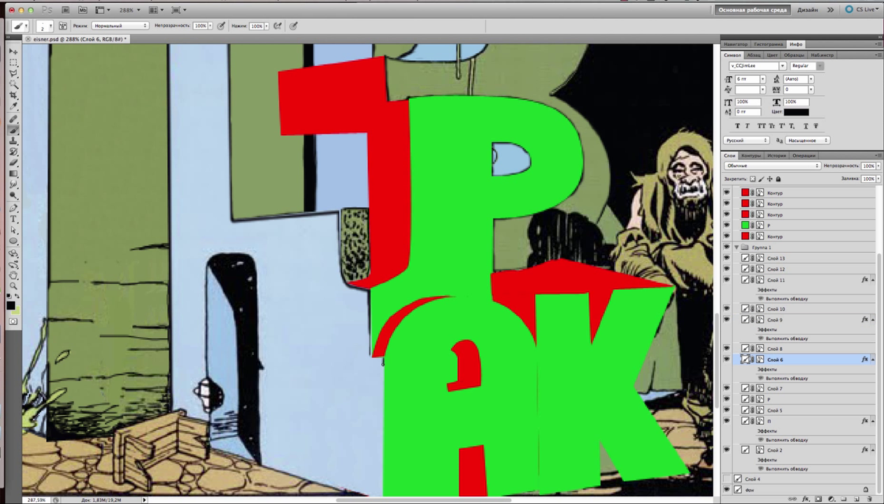
scroll(382, 360, down, 2)
alt+click(364, 348)
scroll(373, 337, up, 1)
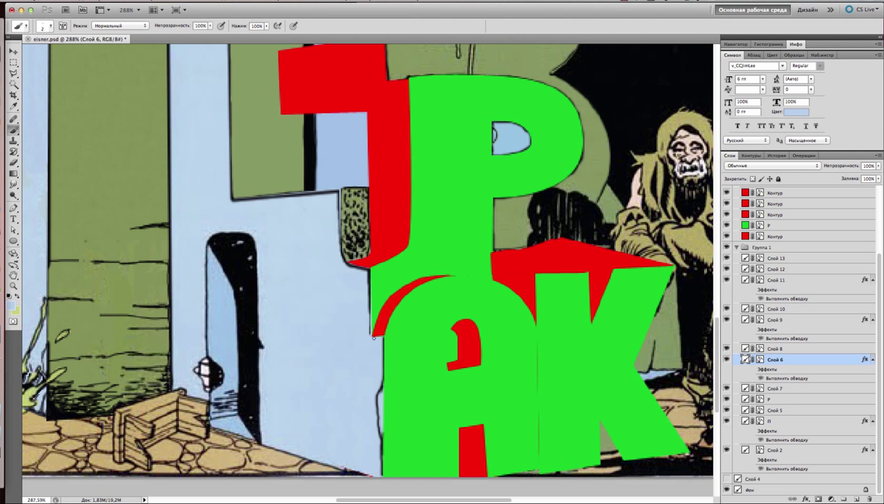
key(a)
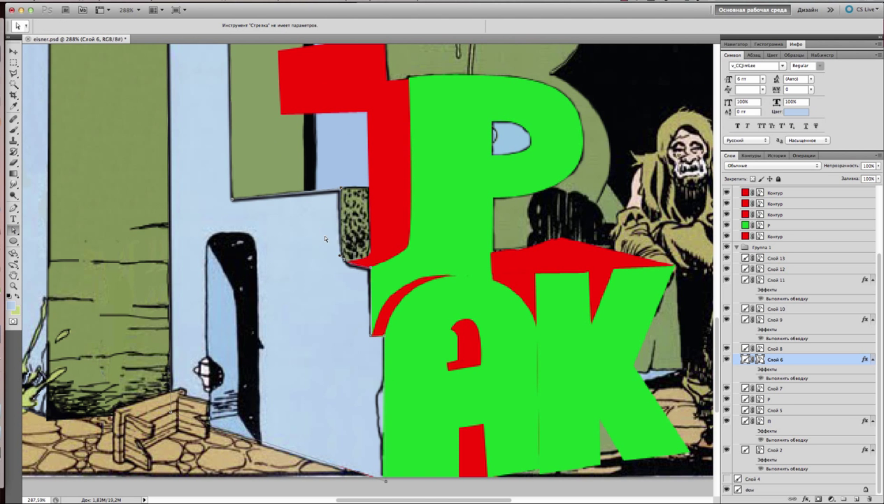
key(b)
alt+click(317, 184)
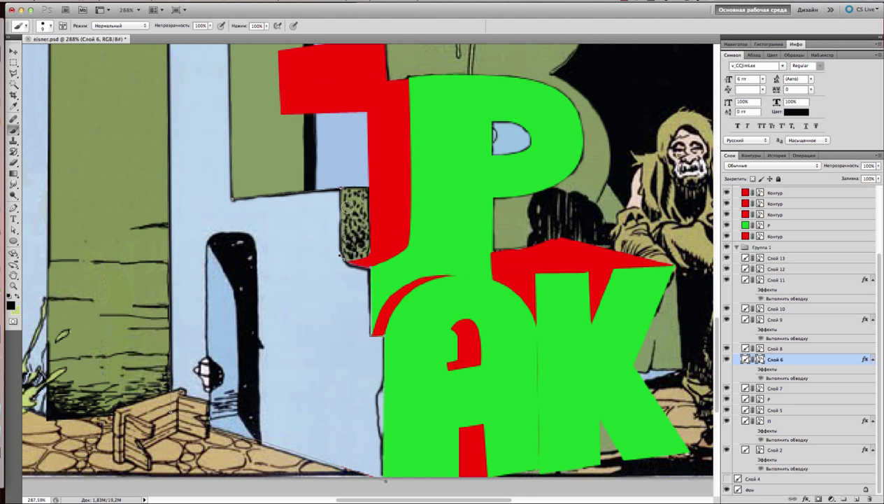
Mask artwork copied from Слой 4 with the tall red side shape, delete that shape layer and paste the red stroke style onto the copy
scroll(340, 256, down, 3)
key(m)
click(769, 236)
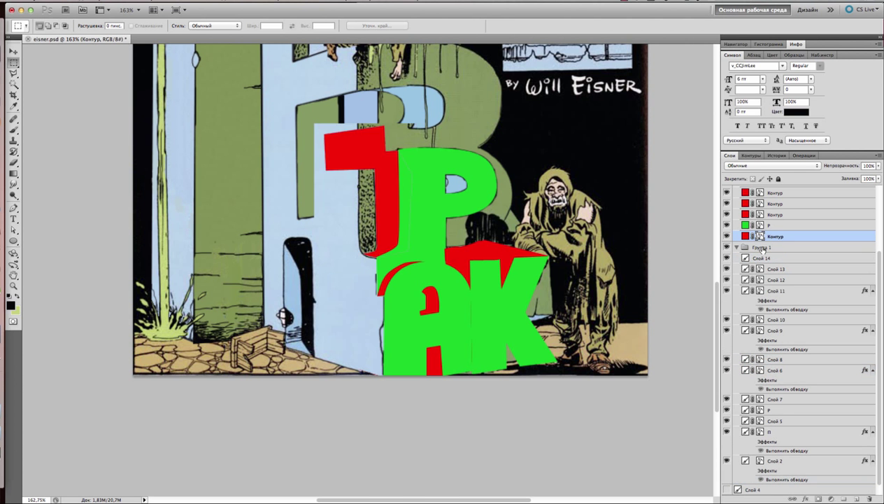
key(BackSpace)
scroll(402, 189, up, 3)
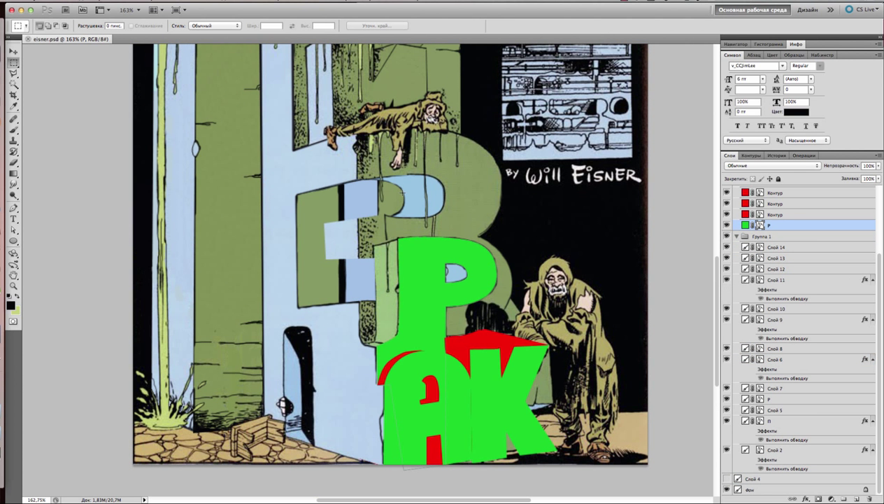
drag(761, 297, 773, 247)
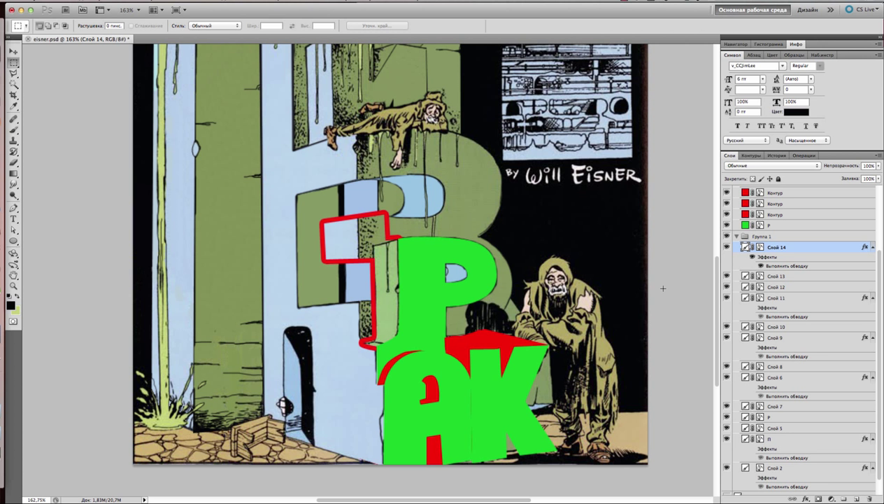
Clone light green over the artwork inside the stroked side shape of the Р on Слой 14
scroll(335, 238, up, 2)
key(b)
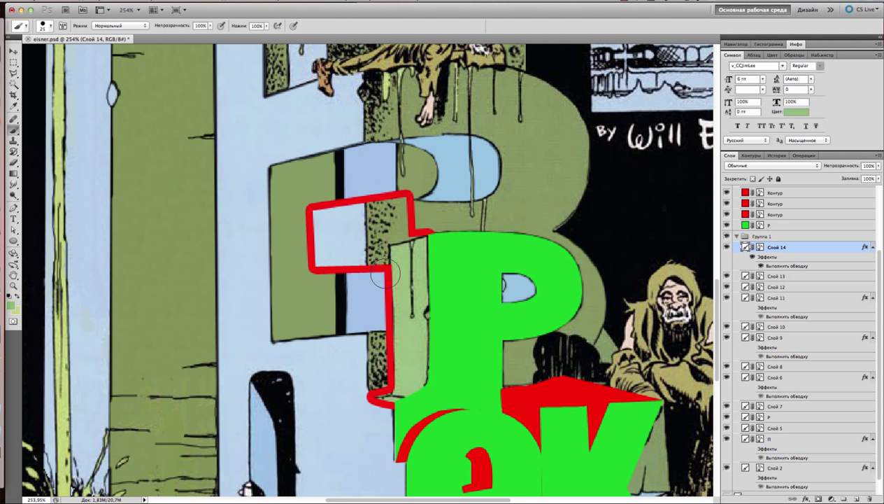
key(s)
mouse_move(384, 275)
mouse_down()
mouse_move(391, 235)
mouse_move(370, 235)
mouse_move(372, 214)
mouse_move(329, 218)
mouse_move(366, 240)
mouse_move(323, 244)
mouse_up()
scroll(369, 235, up, 2)
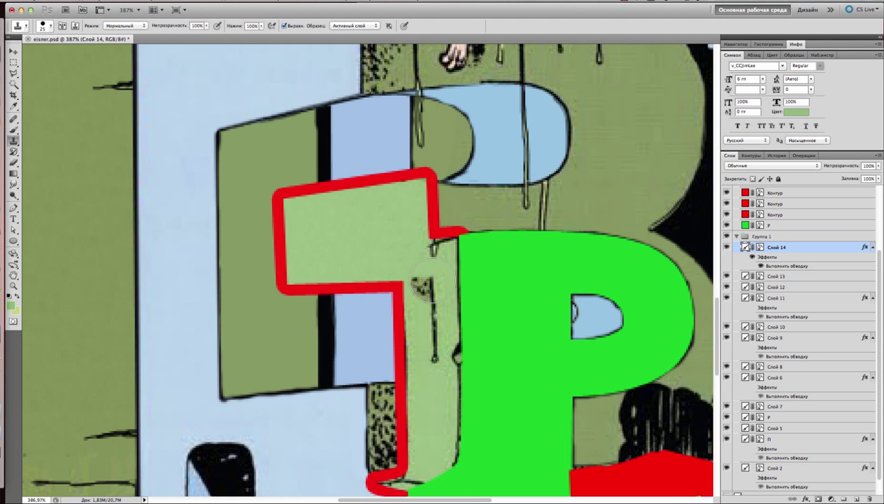
drag(433, 280, 420, 238)
scroll(420, 238, down, 1)
Paint a pale yellow drip with a black outline on the light green side shape of Слой 14
key(b)
key(d)
scroll(339, 213, up, 2)
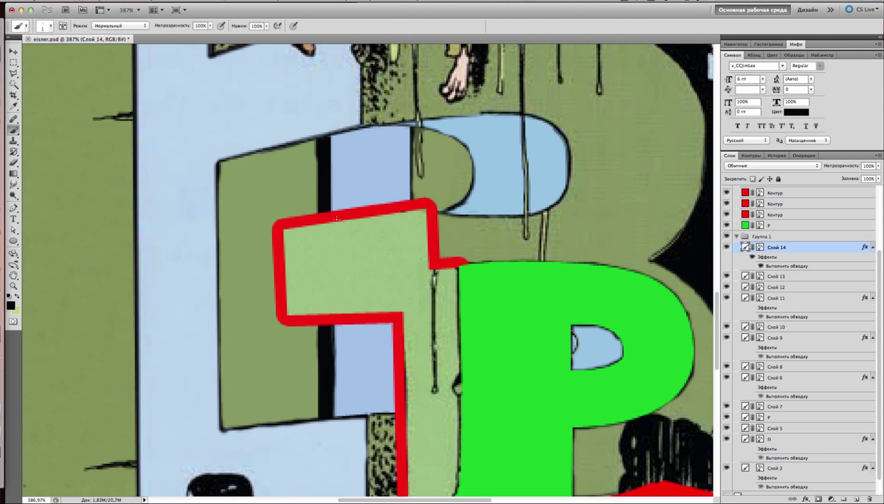
scroll(339, 231, up, 2)
alt+click(350, 301)
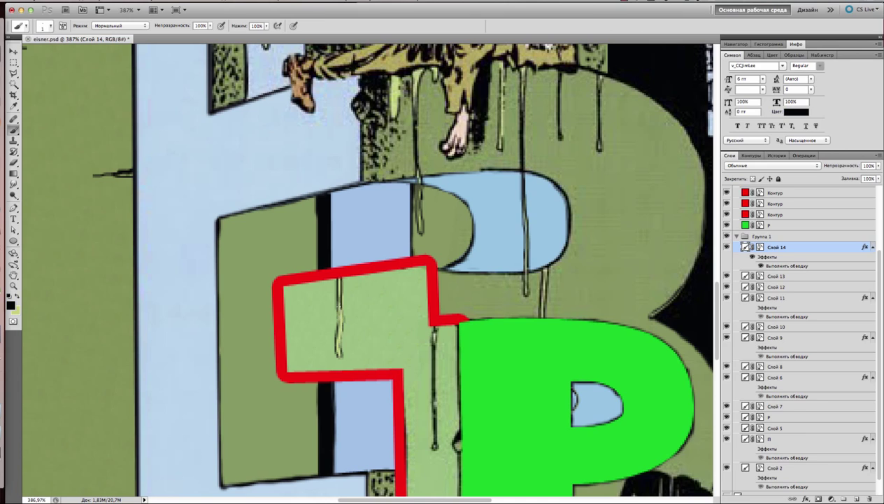
Paint black over the leftover green patch beside the seated figure on the Фон layer
key(alt+comma)
scroll(319, 391, down, 2)
scroll(616, 390, up, 4)
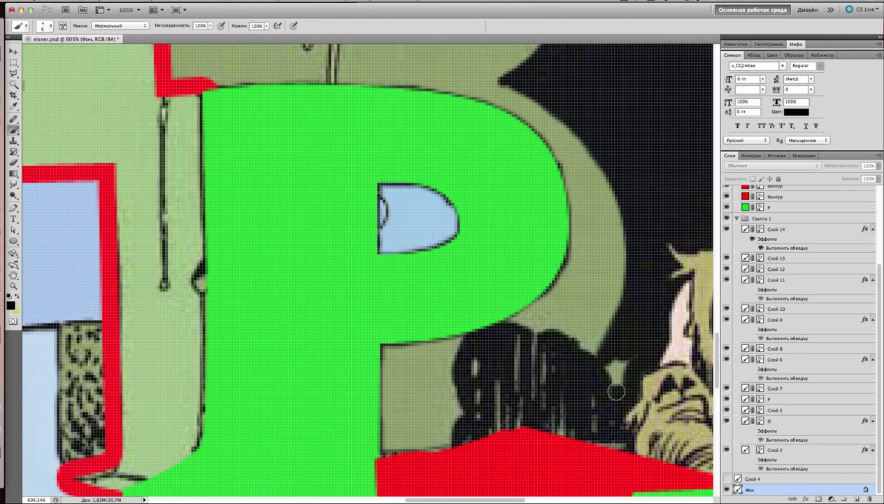
scroll(617, 390, down, 8)
scroll(455, 258, up, 6)
Hide the red stroke on Слой 14 and paint a thin black outline around its light green shape
ctrl+click(419, 272)
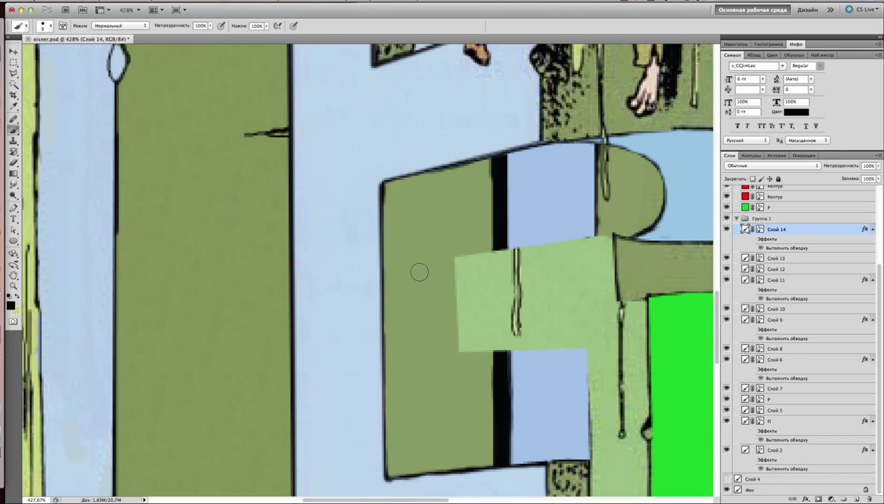
scroll(631, 307, down, 2)
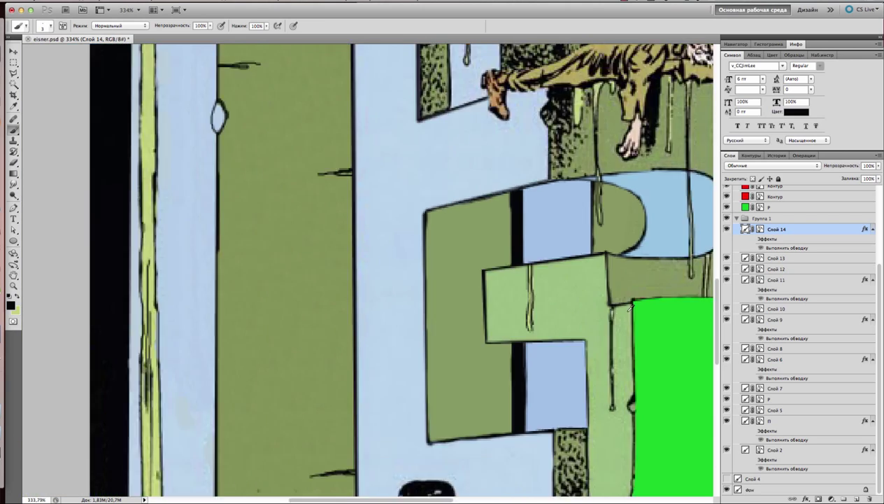
scroll(631, 306, down, 5)
scroll(631, 307, up, 4)
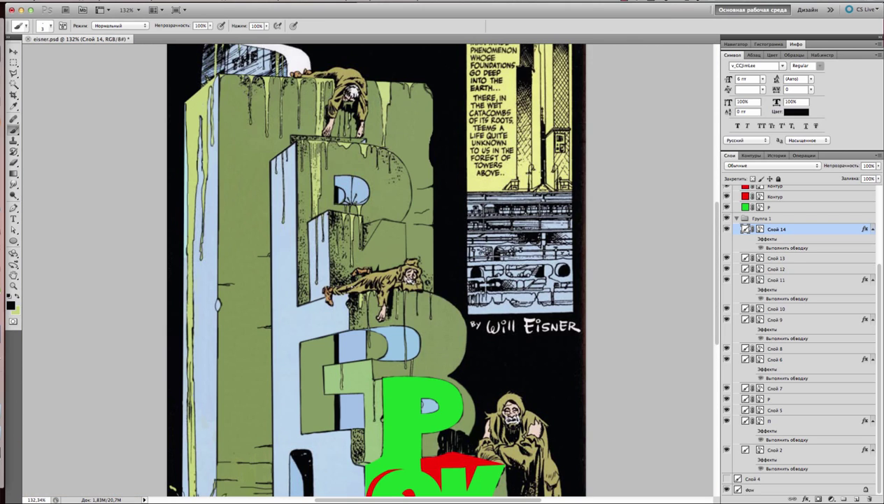
Rename layer Слой 9 as И and layer Слой 11 as З
scroll(608, 321, down, 2)
click(733, 349)
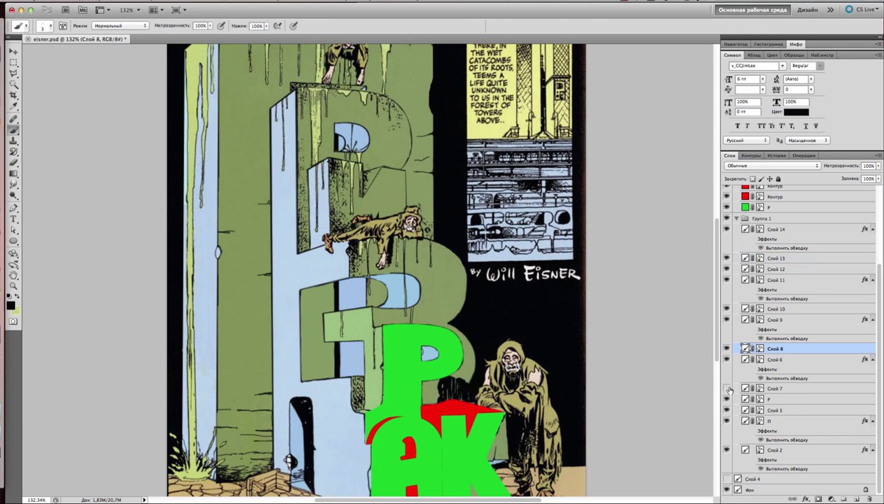
double_click(775, 279)
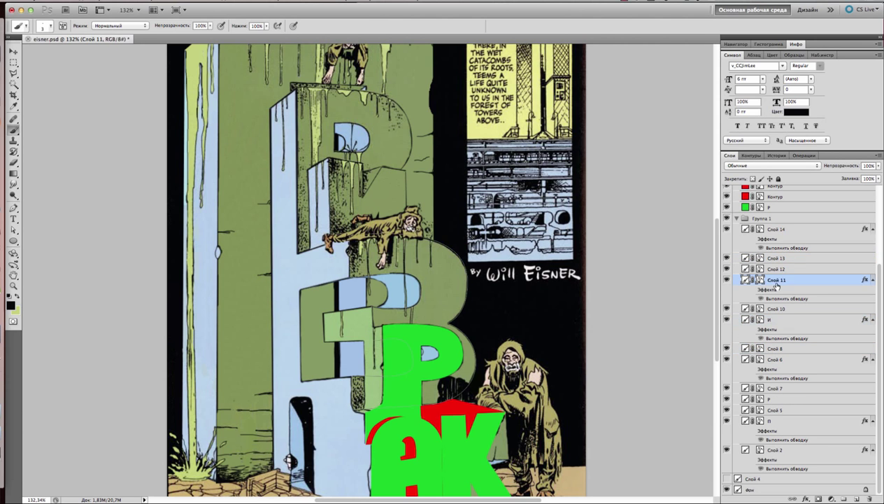
text(з)
key(Return)
scroll(493, 292, up, 5)
scroll(552, 331, down, 4)
key(v)
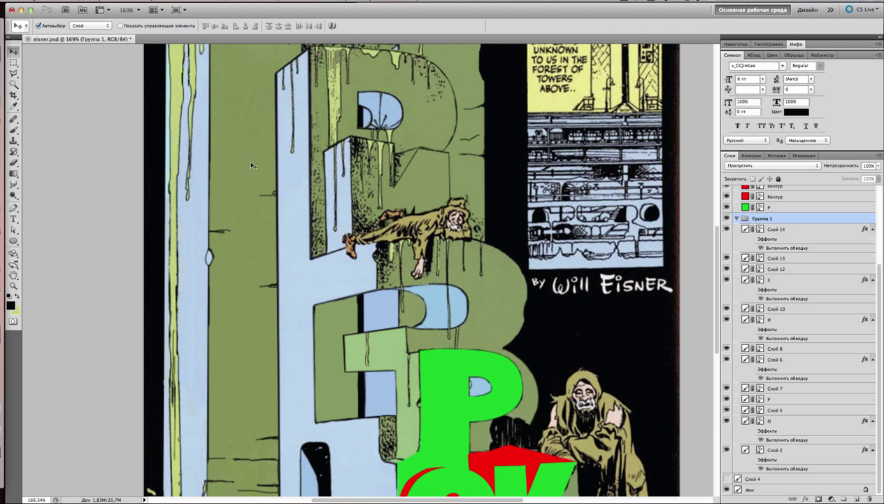
Mask artwork copied from Слой 4 with the green Р shape and paste the red stroke style onto it
scroll(577, 272, down, 3)
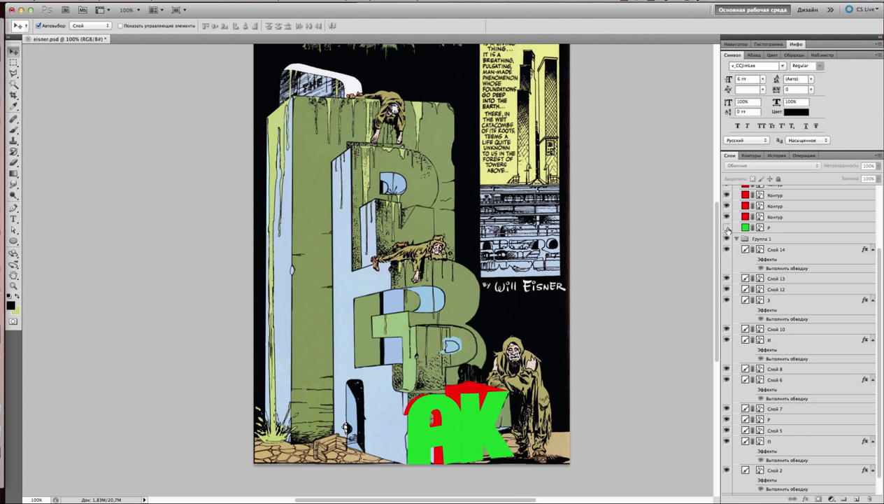
key(m)
shift+click(762, 208)
right_click(724, 215)
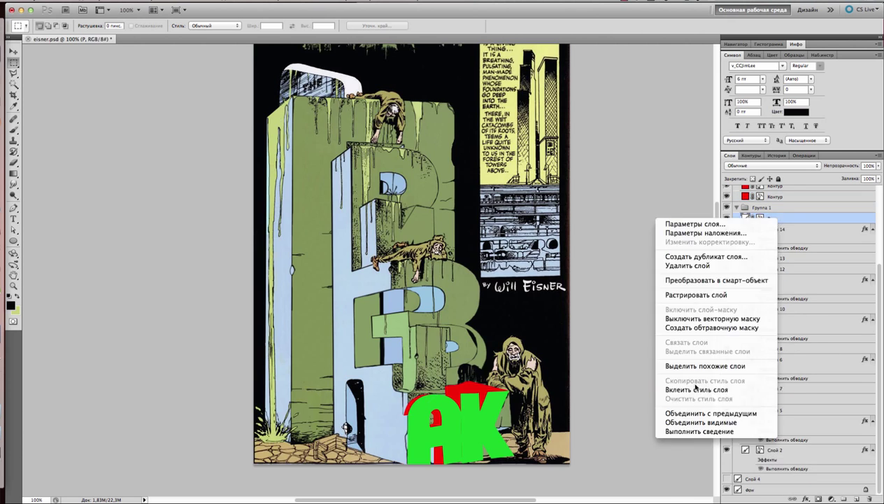
click(759, 436)
Adjust the path anchors along the upper curve of the masked Р
scroll(389, 278, up, 5)
key(a)
click(388, 279)
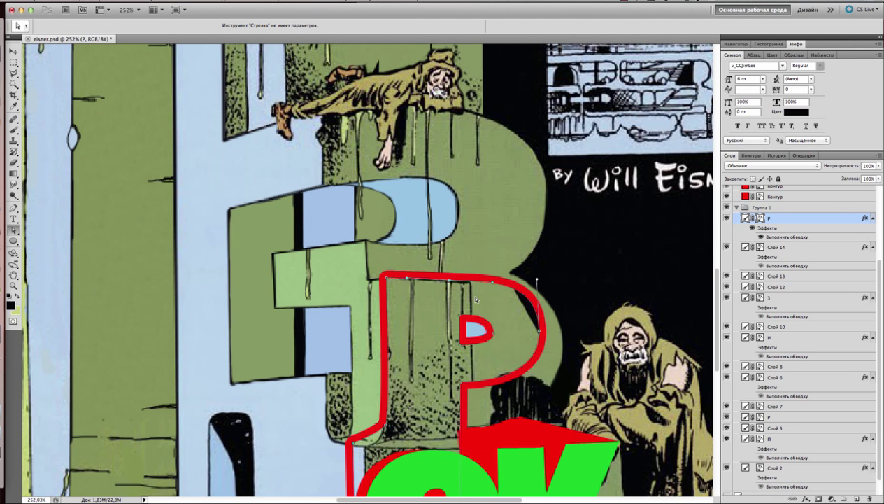
scroll(501, 313, down, 4)
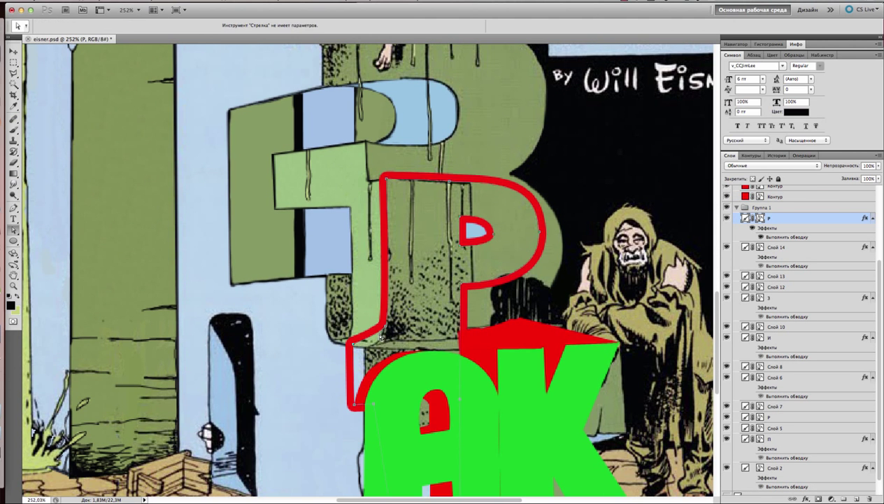
Clone the speckled shading over the old lines at the foot of the Р's stem
key(s)
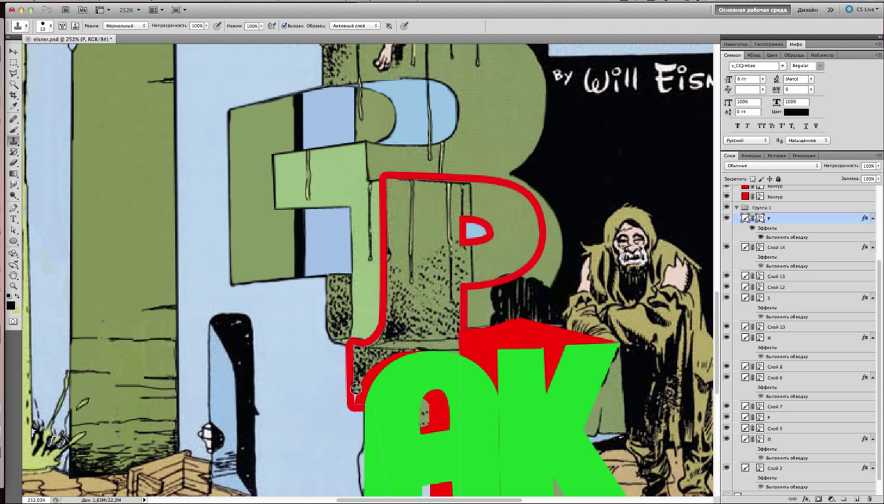
drag(386, 343, 416, 344)
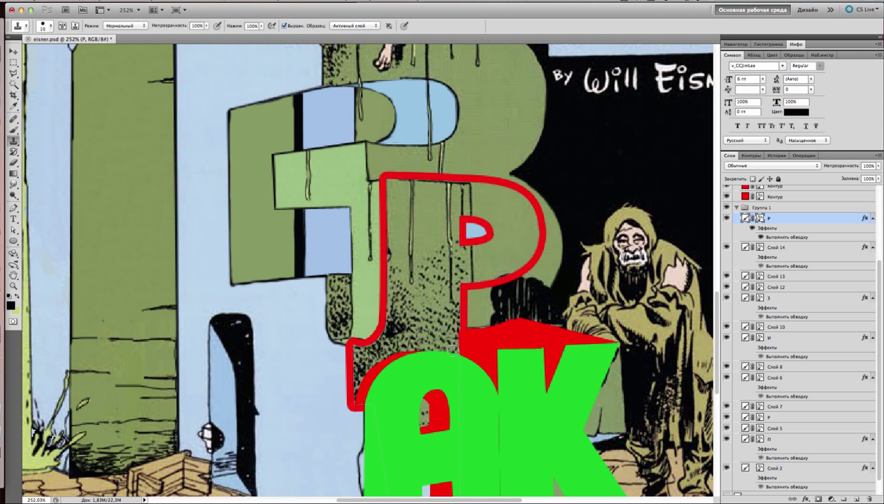
drag(359, 348, 379, 348)
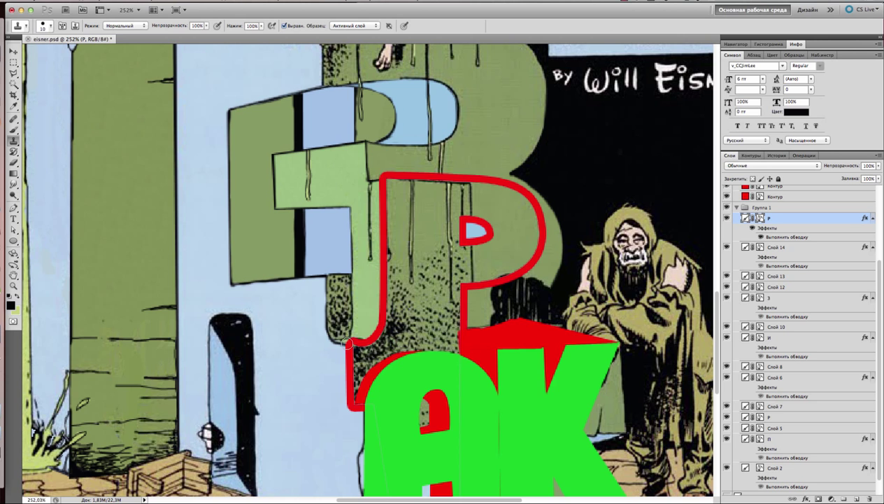
Paint green over the stray dark lines on the З and Р layers and outline the Р and its counter in black
key(ctrl+0)
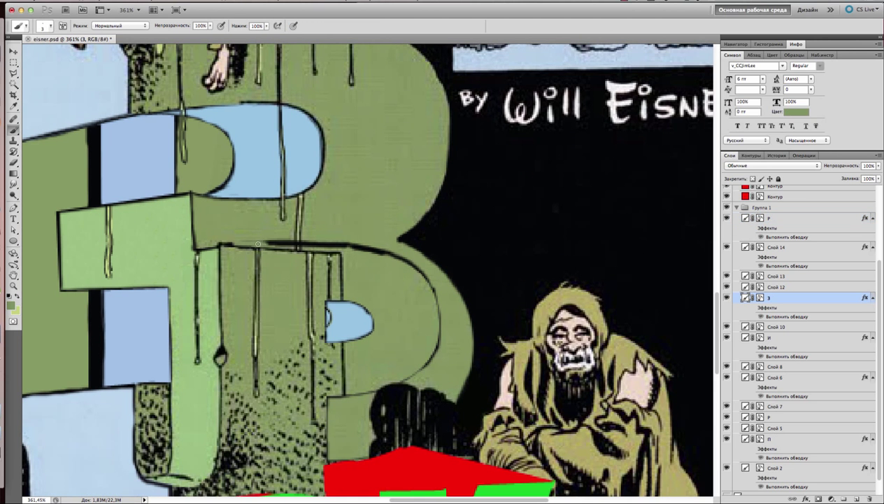
mouse_move(301, 242)
mouse_down()
mouse_move(371, 245)
mouse_move(360, 245)
mouse_up()
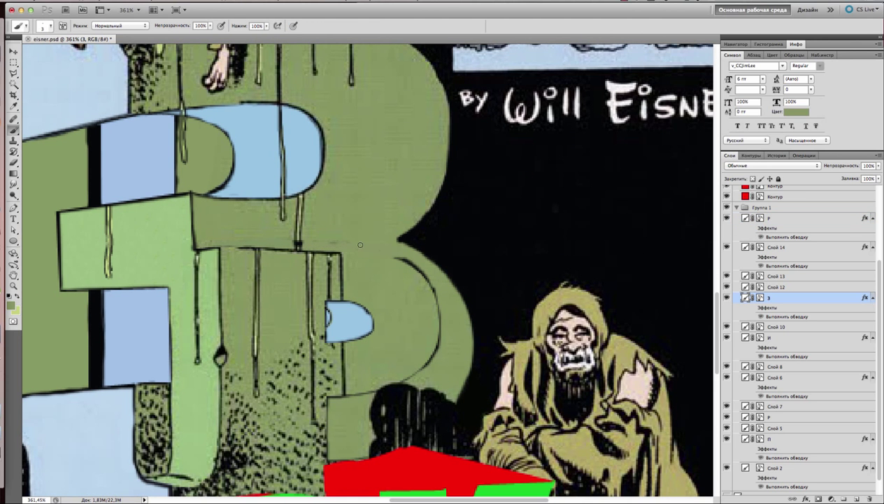
click(772, 218)
scroll(330, 380, down, 3)
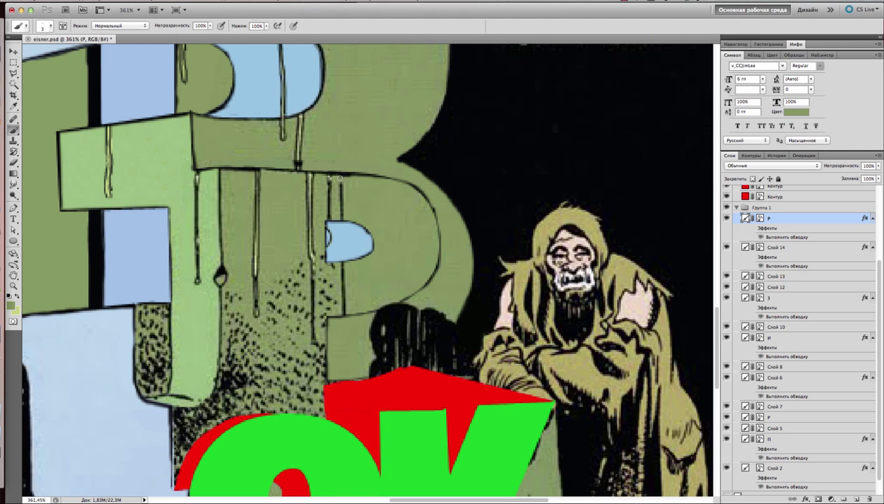
key(x)
drag(326, 261, 358, 259)
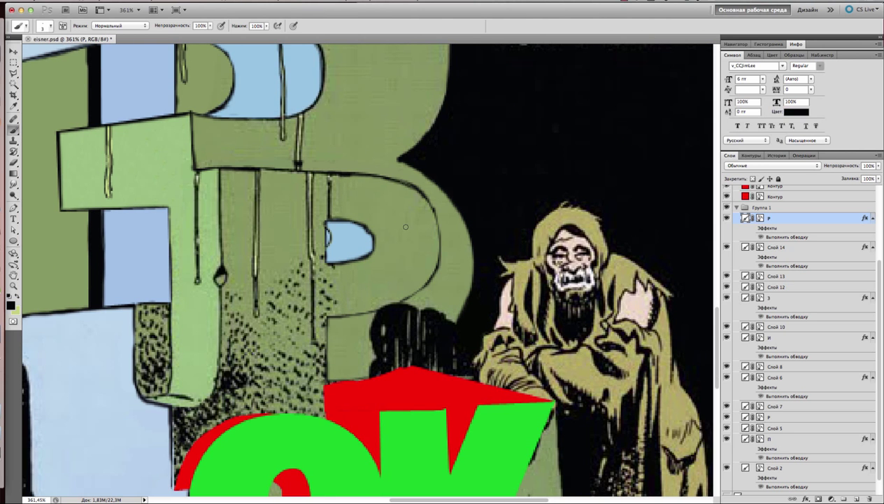
Paint a yellow-green drip with a black outline on the Р's bowl and retouch its counter edge on Слой 12
scroll(405, 226, up, 10)
scroll(406, 227, down, 11)
key(x)
drag(398, 151, 399, 217)
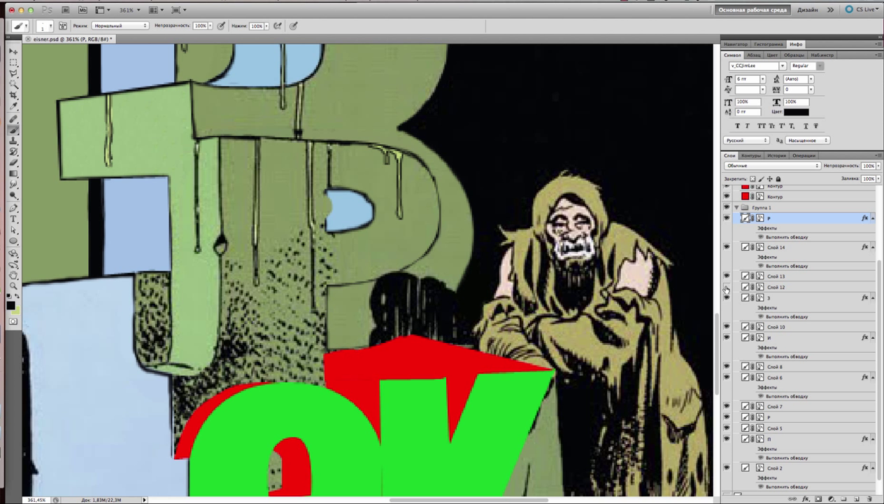
ctrl+click(338, 193)
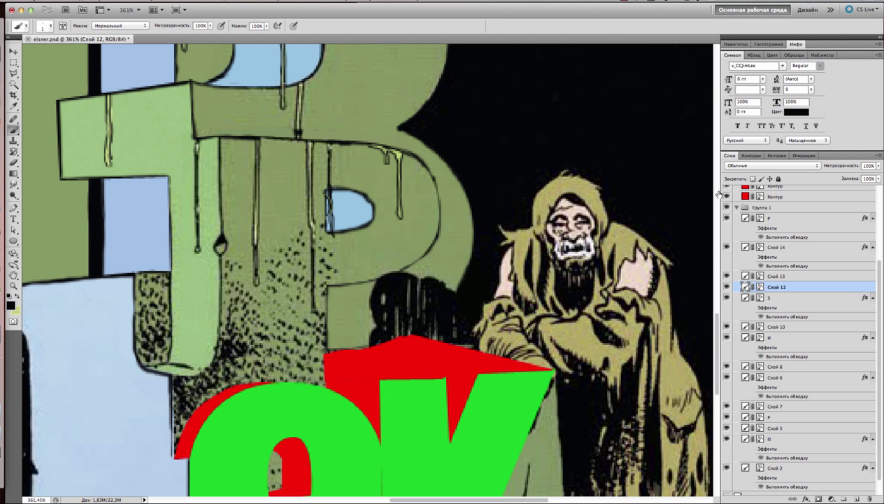
Paint a second, smaller yellow-green drip with a black outline above the Р's counter
click(770, 219)
scroll(356, 168, down, 8)
scroll(355, 168, up, 8)
key(x)
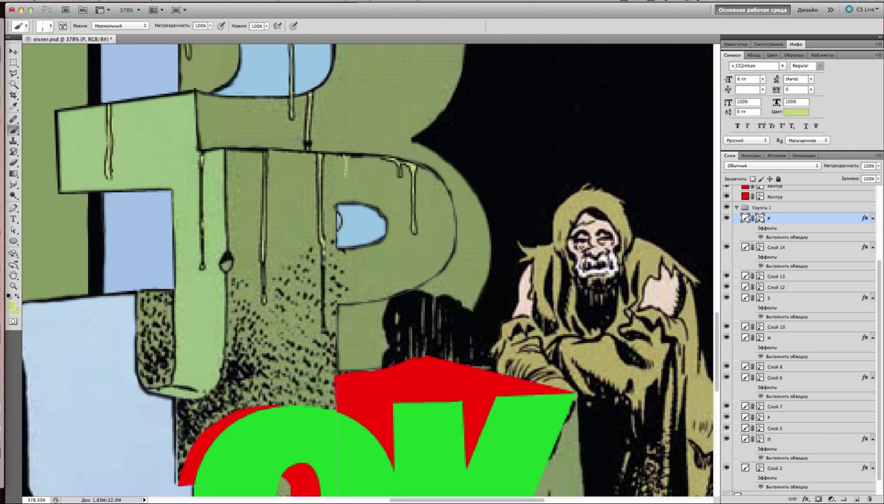
key(x)
scroll(486, 125, down, 6)
scroll(486, 125, up, 6)
scroll(428, 88, down, 8)
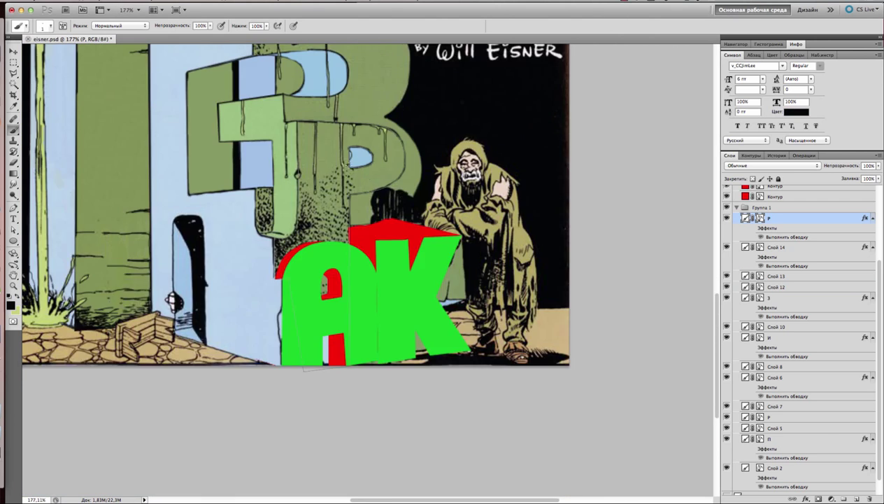
scroll(428, 87, up, 2)
scroll(754, 247, up, 5)
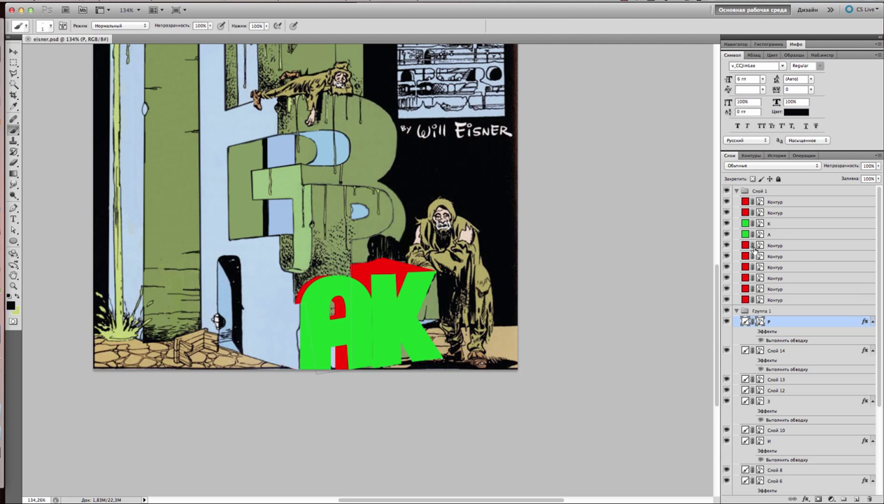
Use the lowest red Контур shape to create Слой 15 with a vector mask in Группа 1
click(773, 300)
scroll(635, 302, up, 5)
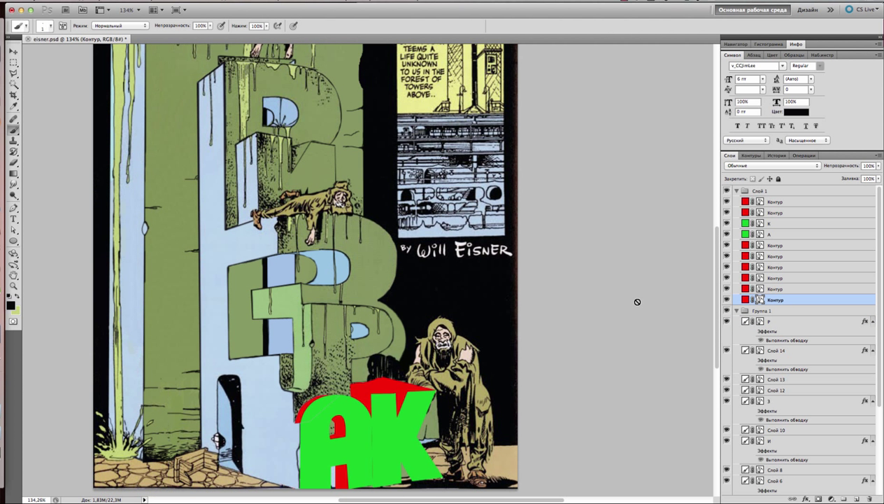
scroll(637, 301, down, 3)
key(m)
click(755, 305)
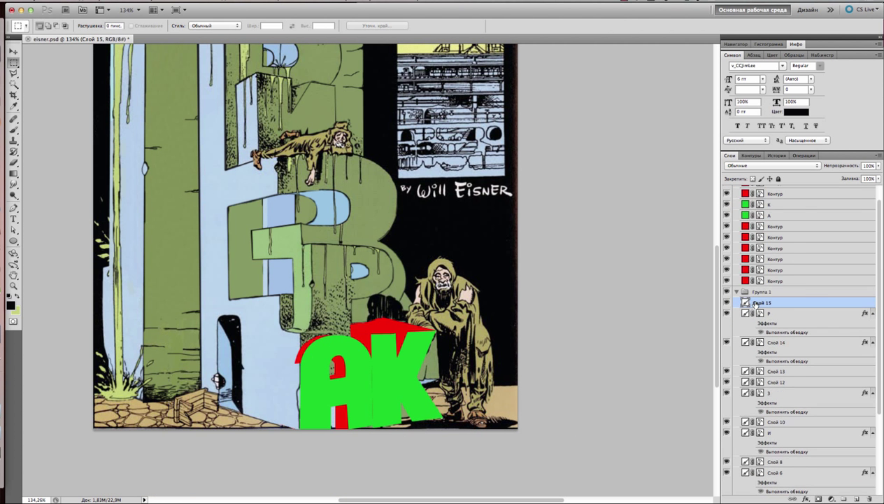
Paint Слой 15 with the light blue sampled beside the А, covering the strip along its curved upper edge
scroll(756, 305, up, 1)
key(b)
scroll(294, 349, up, 5)
alt+click(293, 335)
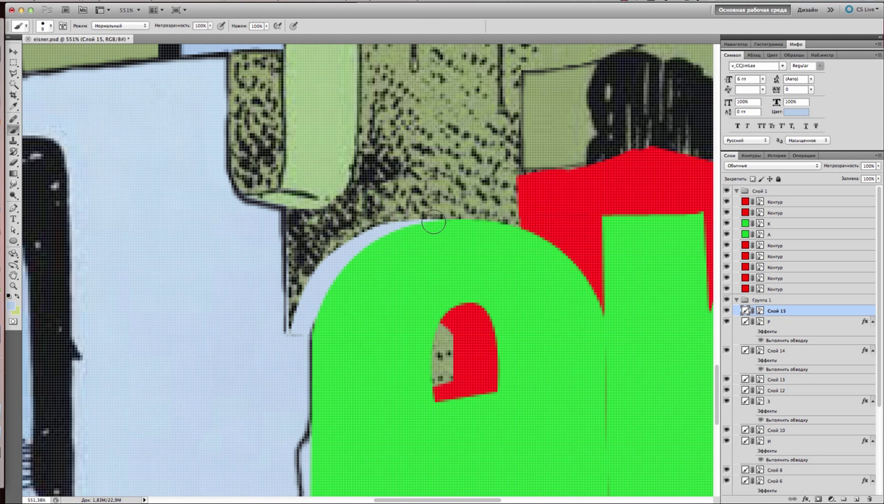
Tidy the end of Слой 6 below the speckled stem and outline the А's curved upper edge in black on Слой 15
key(a)
click(286, 337)
key(b)
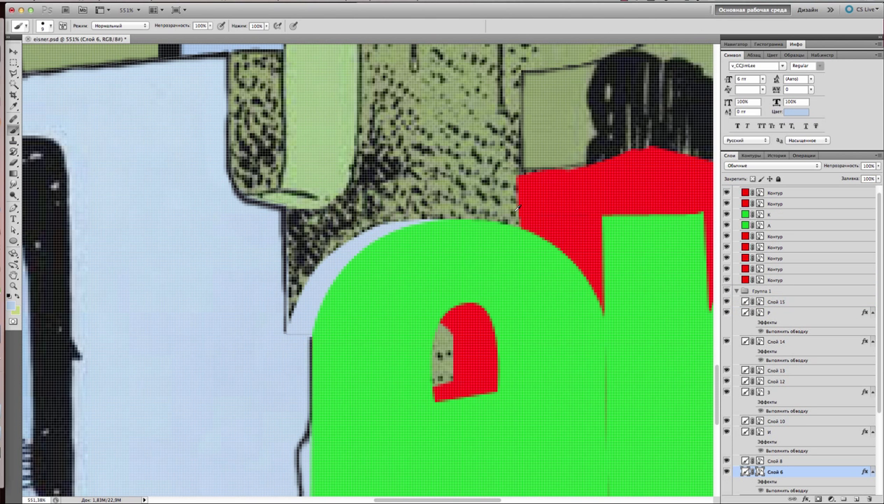
key(d)
drag(280, 323, 427, 219)
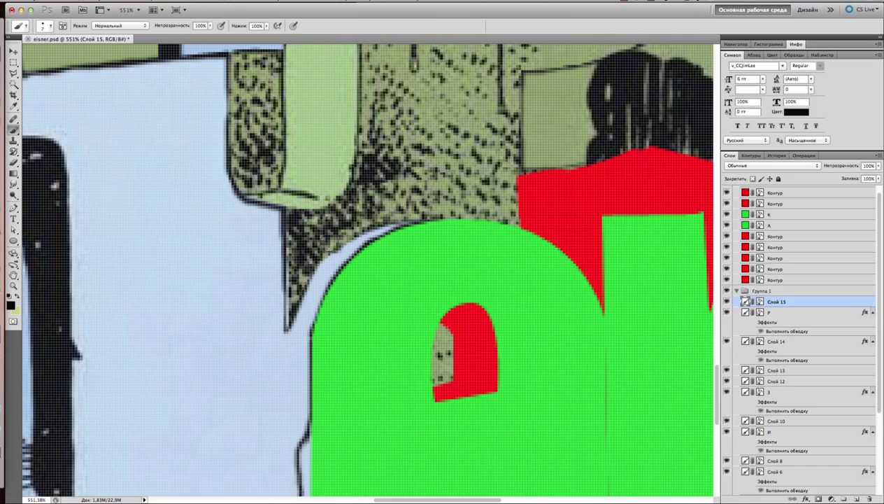
Adjust the corner points of the red contour above the А to meet the edge of the Р's stem
scroll(308, 294, down, 5)
scroll(350, 315, up, 3)
key(alt+bracketleft)
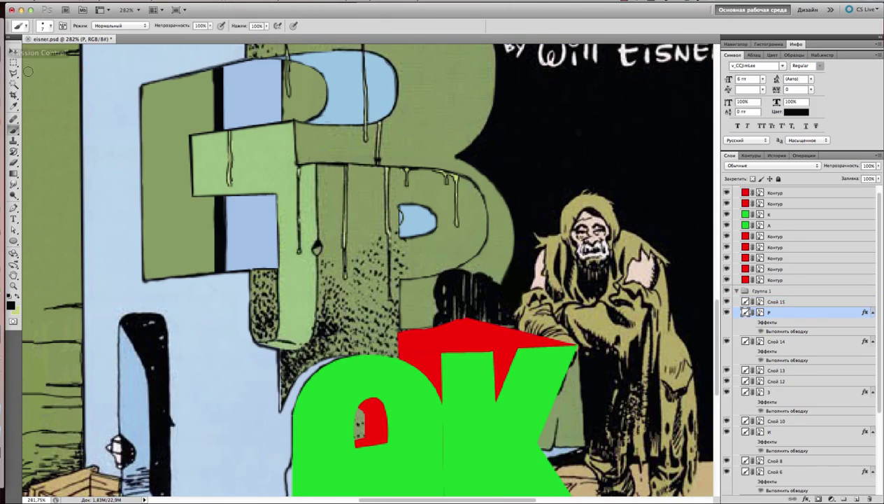
key(a)
click(770, 237)
scroll(388, 347, up, 4)
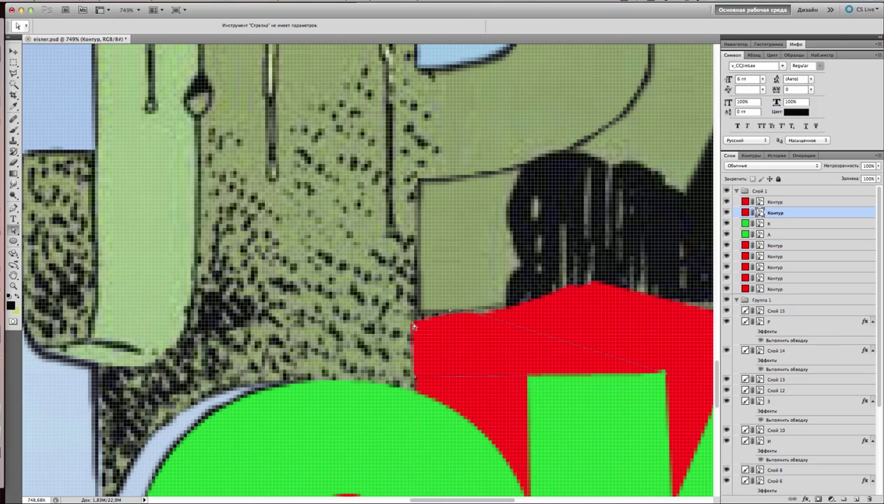
click(420, 379)
click(474, 404)
key(super+alt+0)
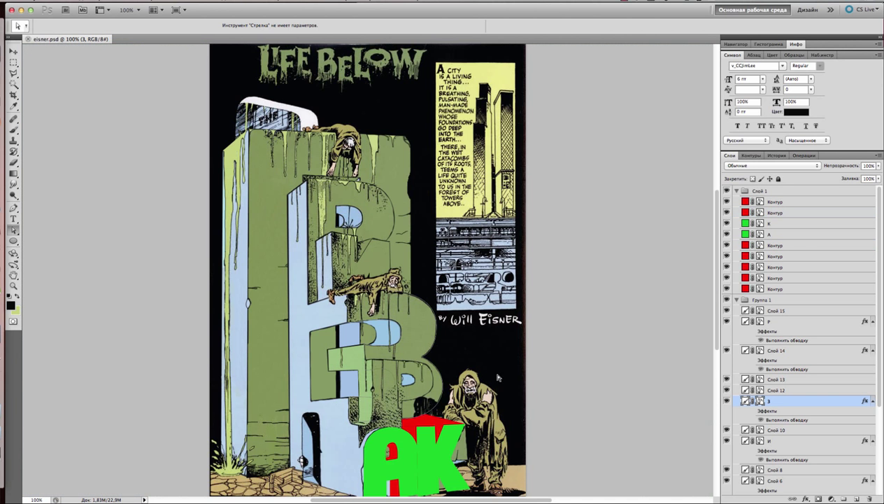
Clone speckled shading into the А's counter and the opening between its legs on the Р layer
scroll(386, 454, up, 2)
click(736, 321)
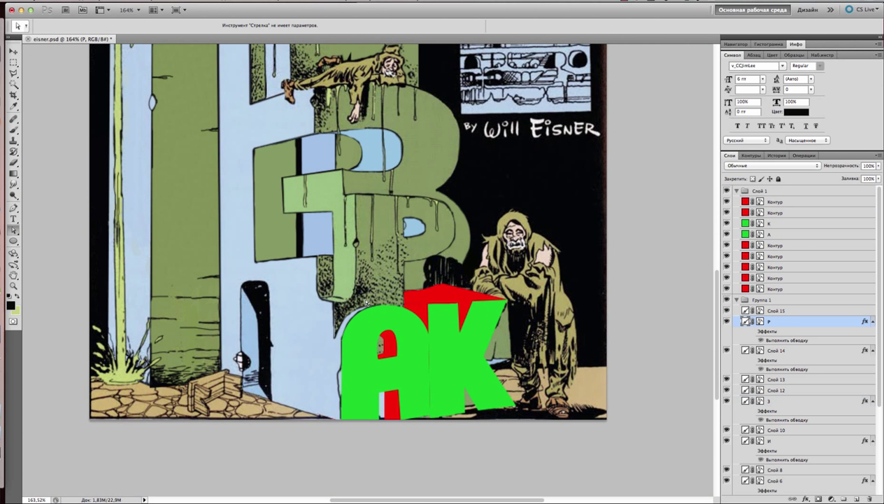
key(s)
drag(373, 389, 382, 414)
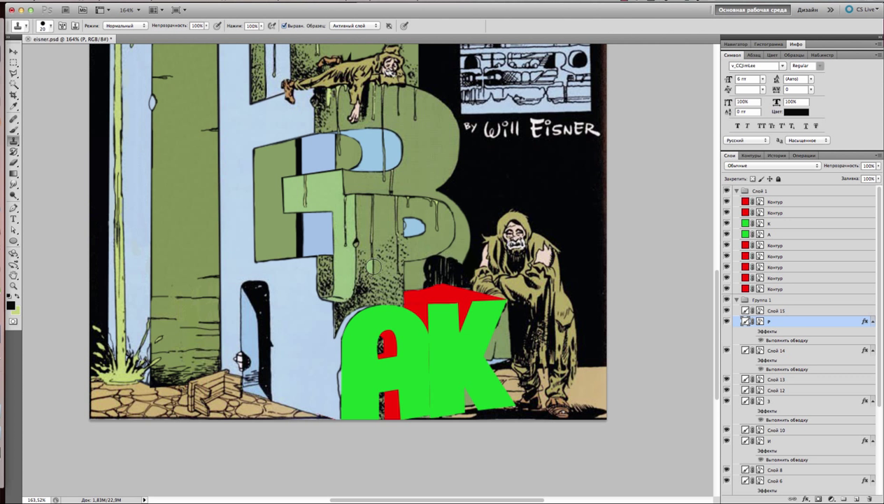
Clone speckles onto the upper corner of the olive block beside the З and set the Clone Stamp to sample all layers
super+click(340, 193)
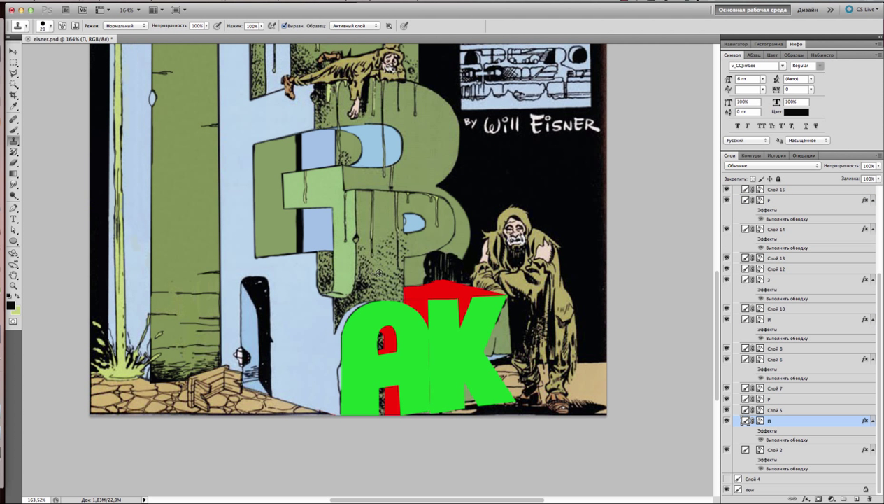
super+click(257, 147)
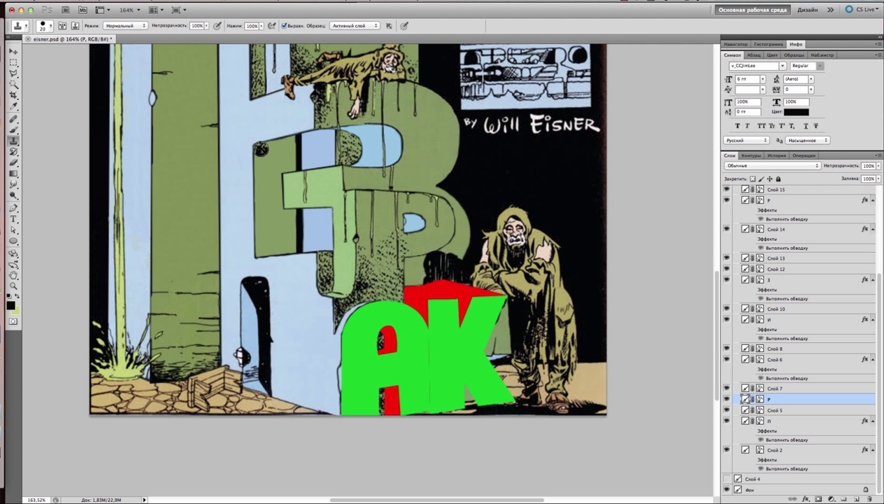
scroll(553, 413, up, 5)
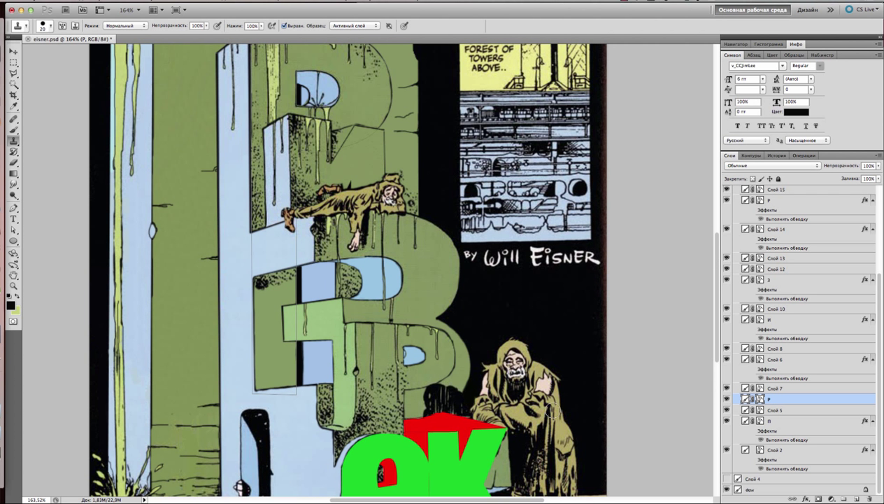
click(355, 25)
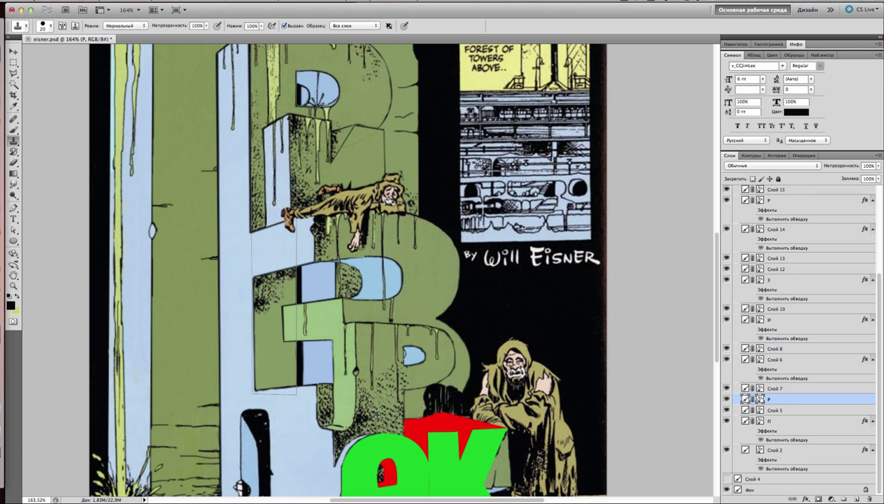
Show Слой 4 as a source and clone its speckled shading along the olive block's upper edge and below the light green crossbar
drag(377, 414, 501, 259)
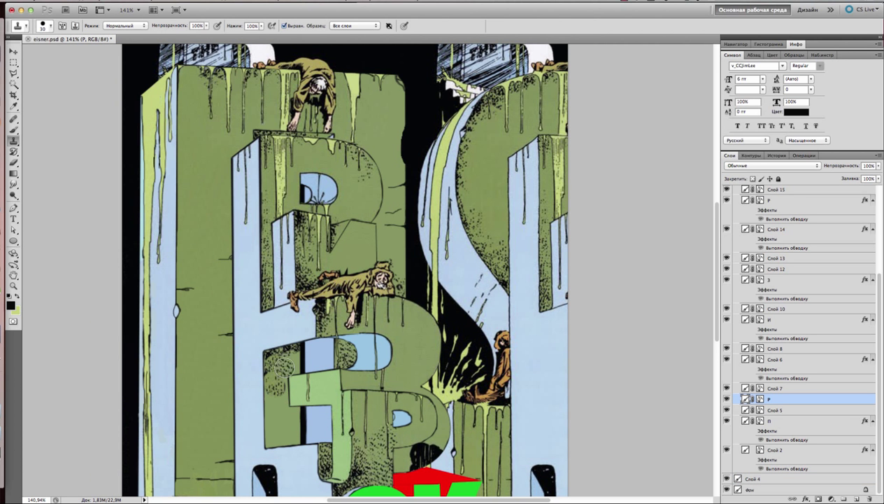
scroll(272, 388, down, 1)
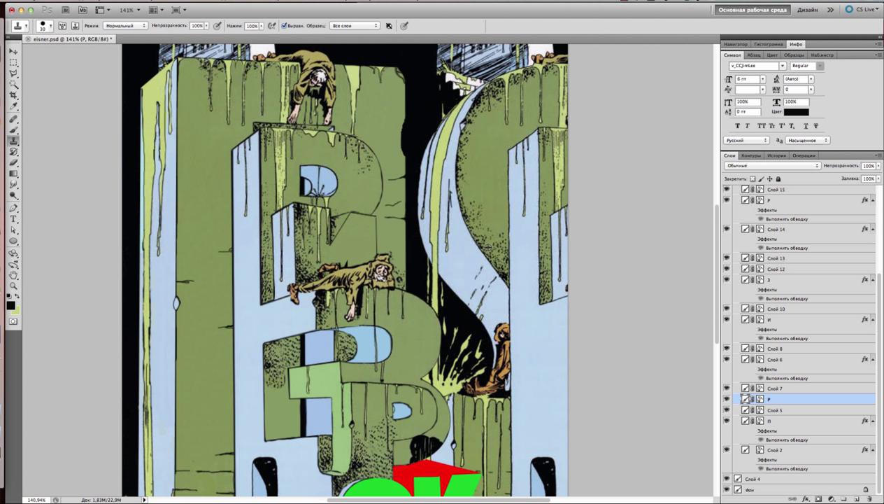
scroll(270, 381, right, 3)
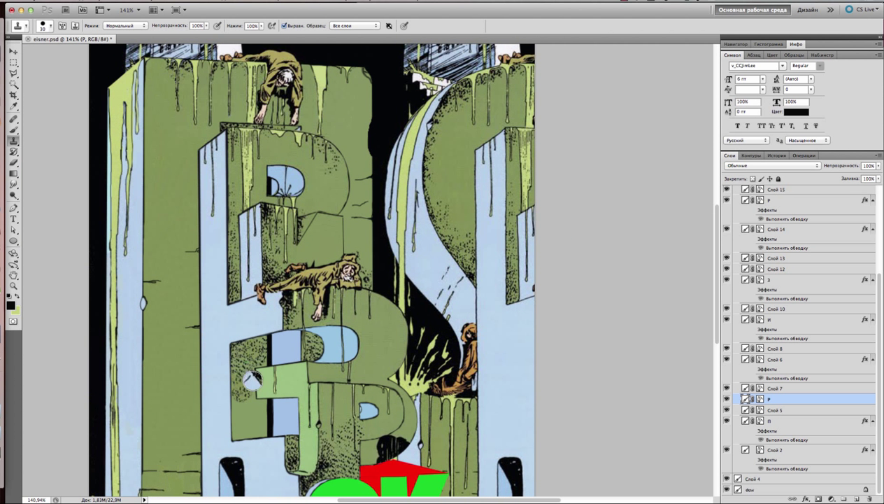
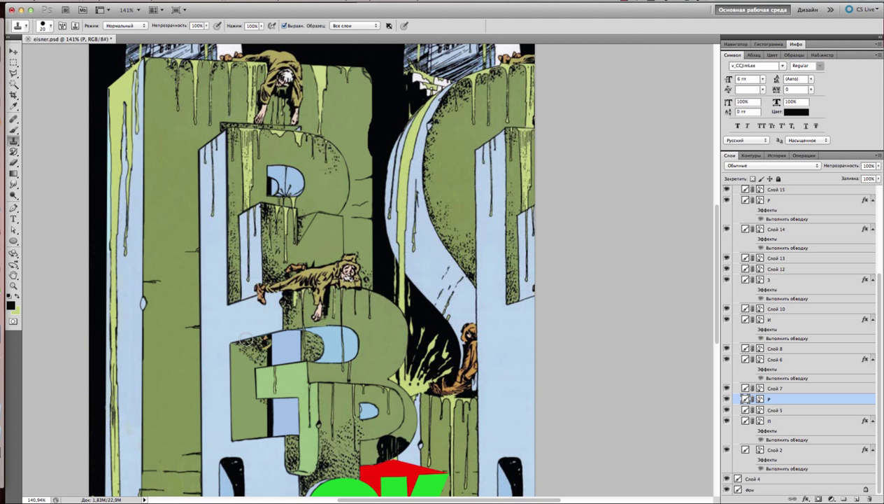
scroll(335, 397, down, 3)
scroll(312, 295, down, 2)
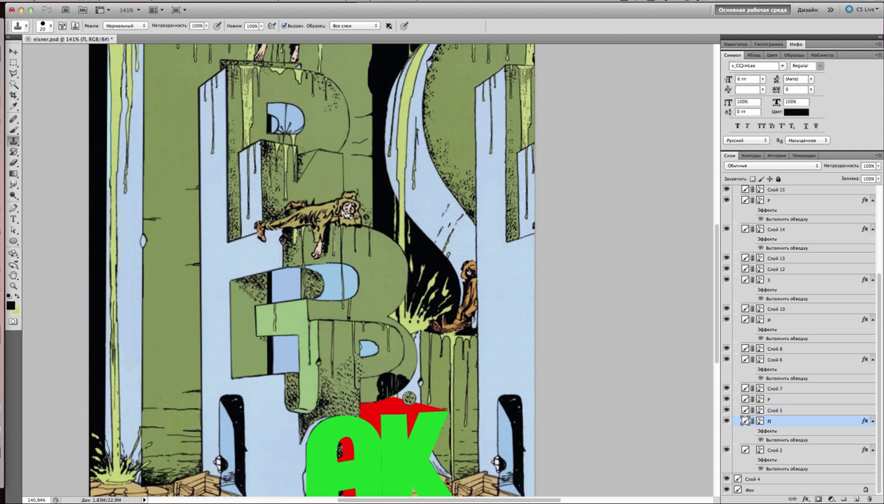
Try to clone speckled shading beside the dark patch below the Р's bowl on the З layer
scroll(392, 371, up, 2)
super+click(394, 378)
scroll(363, 449, up, 3)
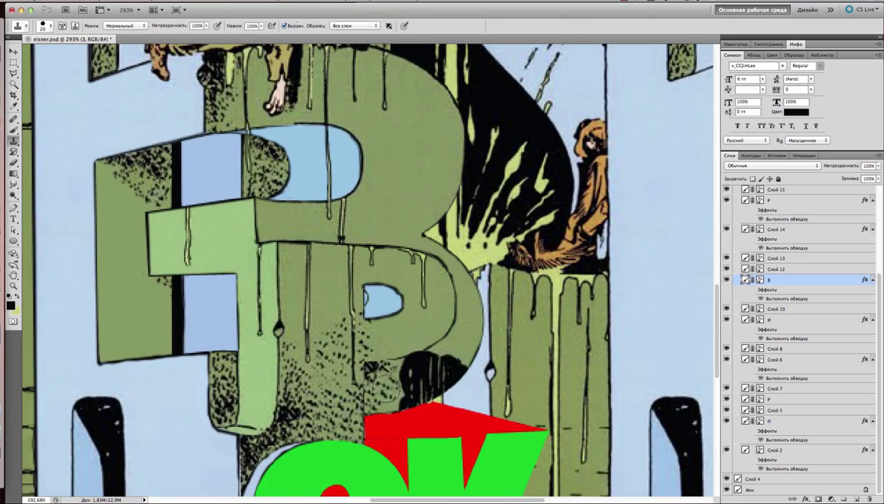
key(b)
scroll(356, 392, down, 3)
scroll(240, 154, up, 4)
scroll(240, 153, down, 5)
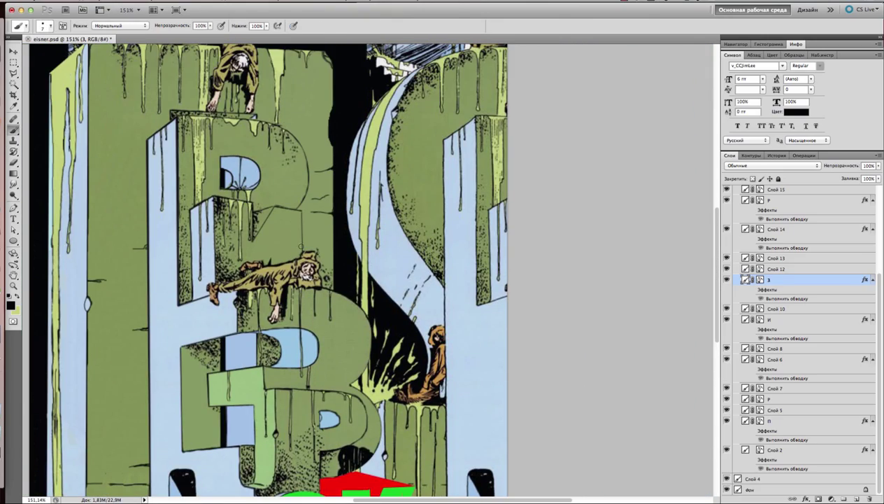
Clone speckled shading around the lying figure's head and select the source layer Слой 4
super+click(398, 243)
key(s)
scroll(303, 231, down, 2)
scroll(304, 230, up, 4)
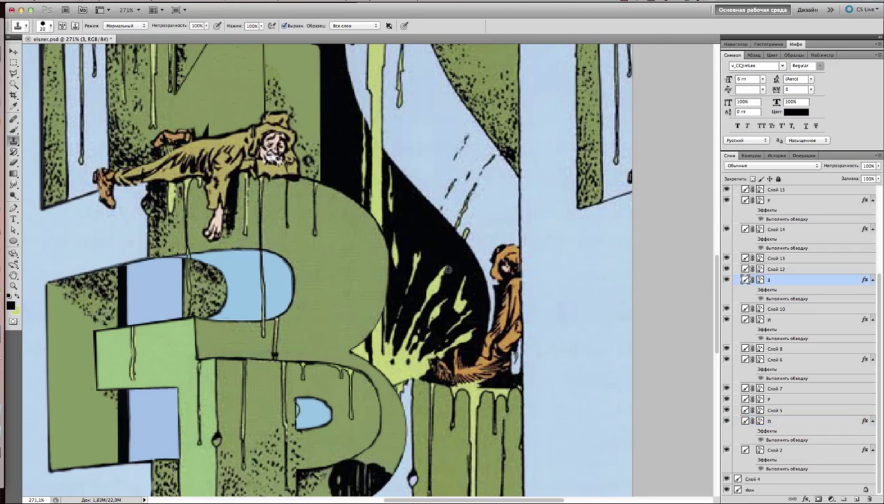
key(b)
super+click(380, 236)
scroll(381, 237, down, 1)
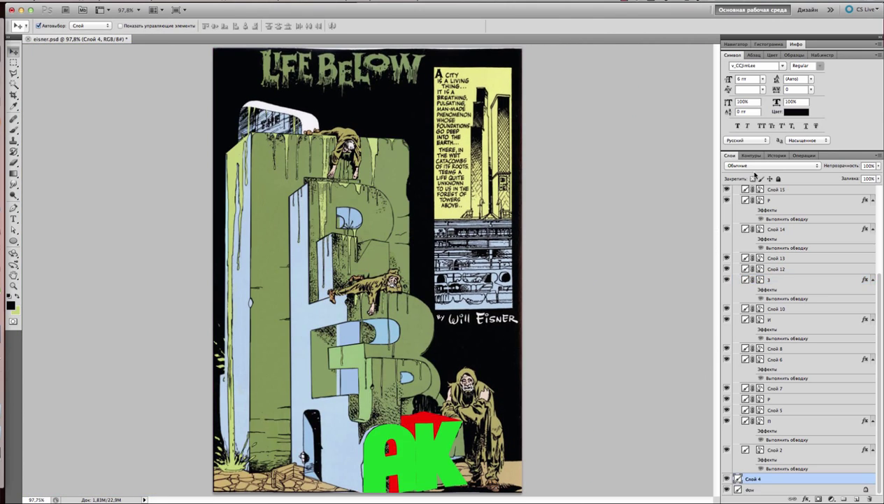
Use the lowest remaining red Контур shape to create Слой 16 with a vector mask in Группа 1
click(728, 289)
click(727, 289)
scroll(797, 315, down, 3)
key(m)
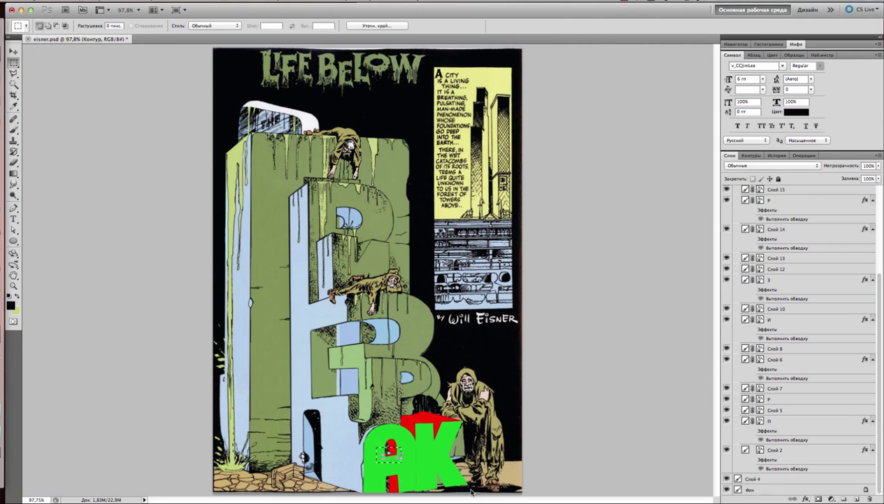
drag(775, 476, 823, 210)
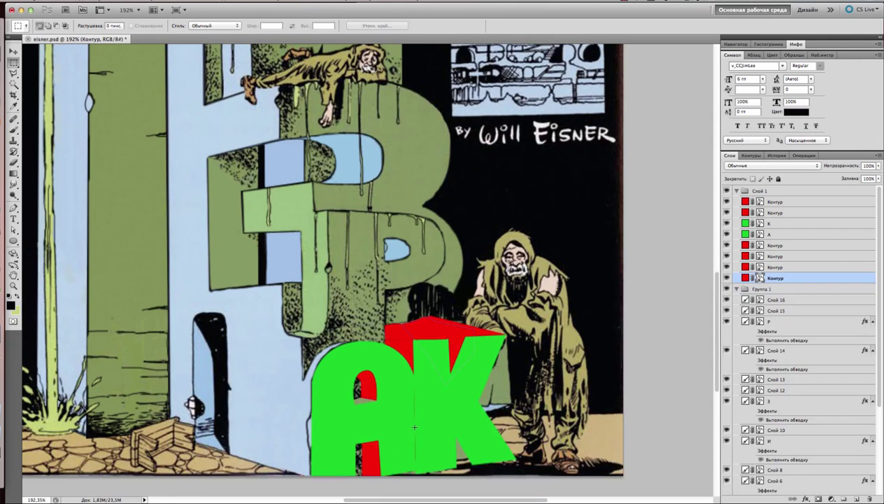
Paint the lower edge inside the А's counter light blue on Слой 16 and outline it in black
key(s)
click(776, 299)
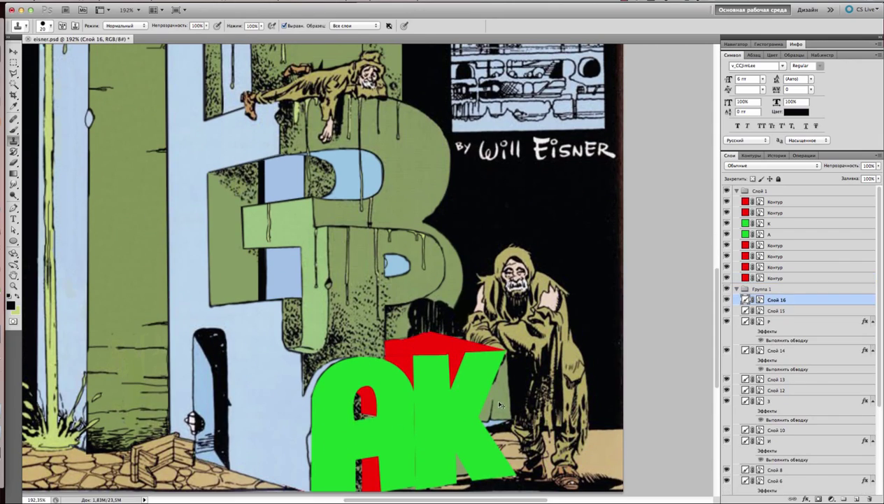
key(b)
alt+click(359, 420)
scroll(361, 413, up, 1)
scroll(362, 413, down, 2)
key(d)
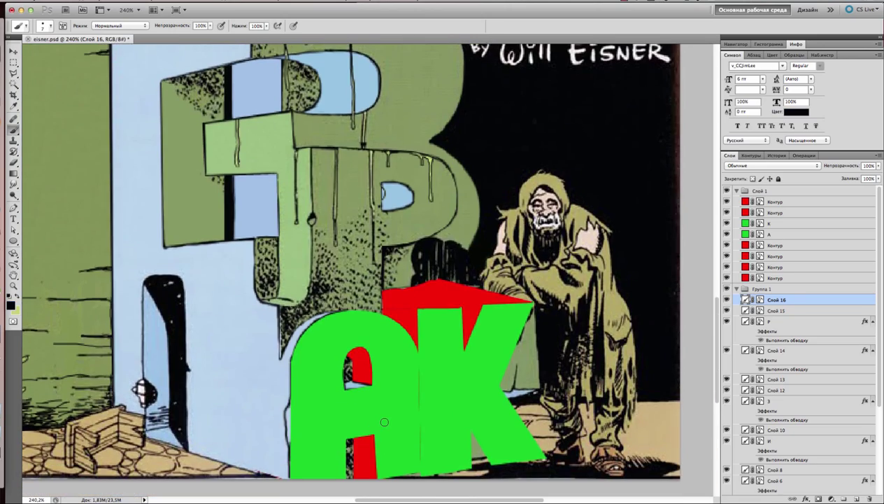
scroll(384, 422, down, 3)
scroll(391, 406, up, 2)
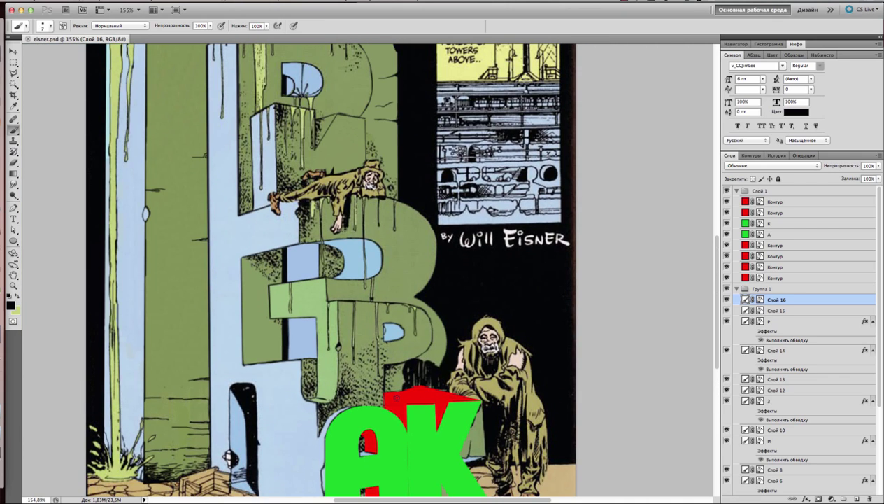
Sample the light green and paint it over the blue rectangular openings beside the З's crossbar
scroll(418, 397, up, 5)
alt+click(317, 187)
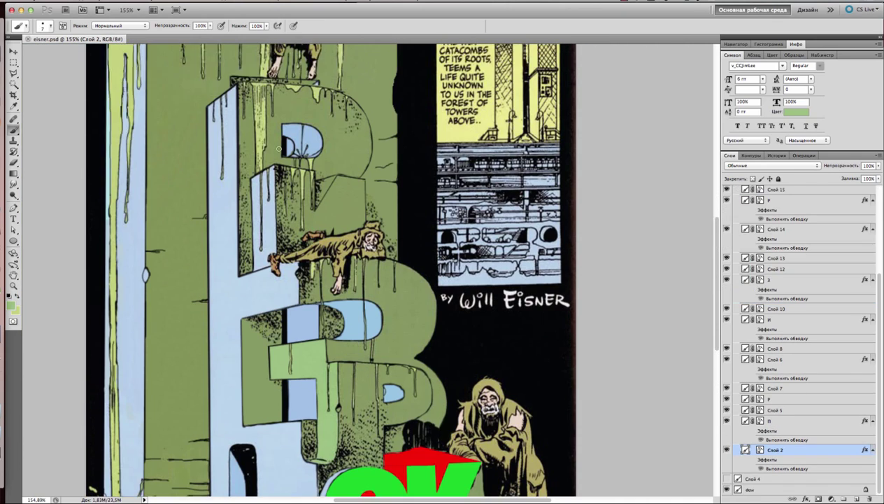
scroll(317, 187, down, 2)
scroll(298, 399, down, 2)
scroll(783, 298, up, 3)
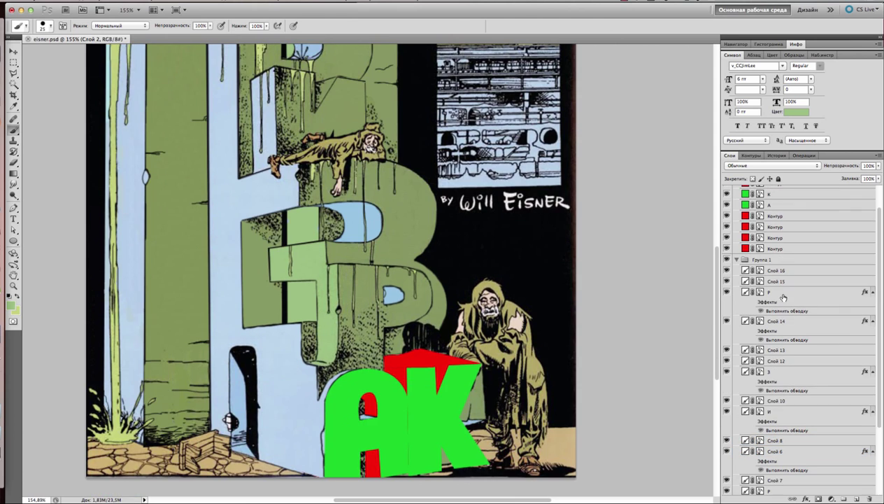
Paint the З's rounded blue counter light green on Слой 10
click(775, 400)
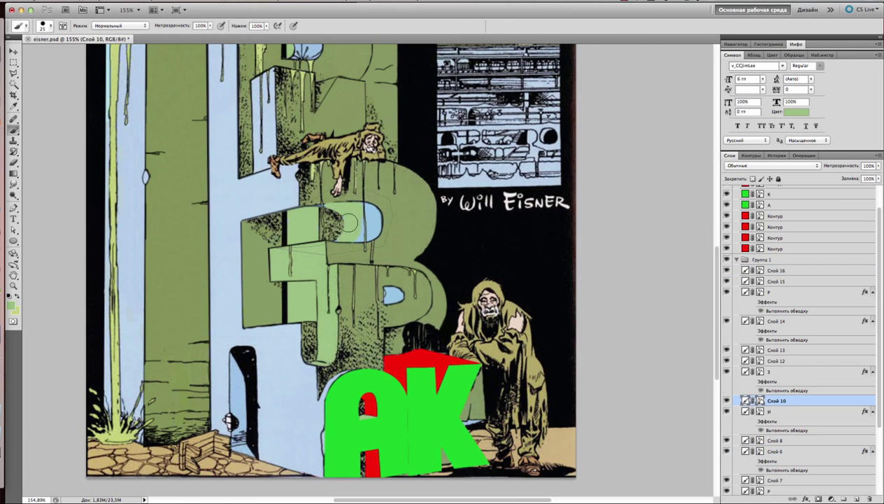
scroll(369, 227, up, 5)
drag(287, 290, 296, 220)
scroll(231, 138, left, 5)
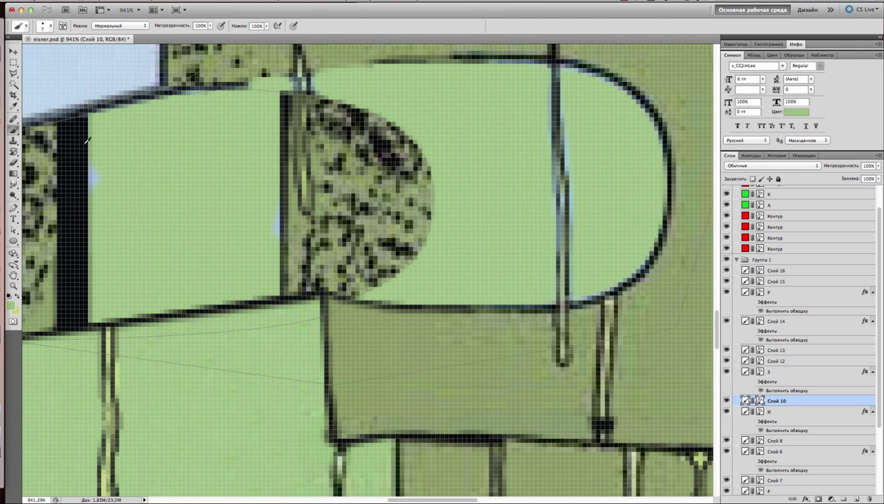
Paint light green over the blue remnants along the edges of the З's upper opening on the П layer
alt+click(236, 70)
scroll(348, 130, up, 3)
scroll(591, 237, down, 4)
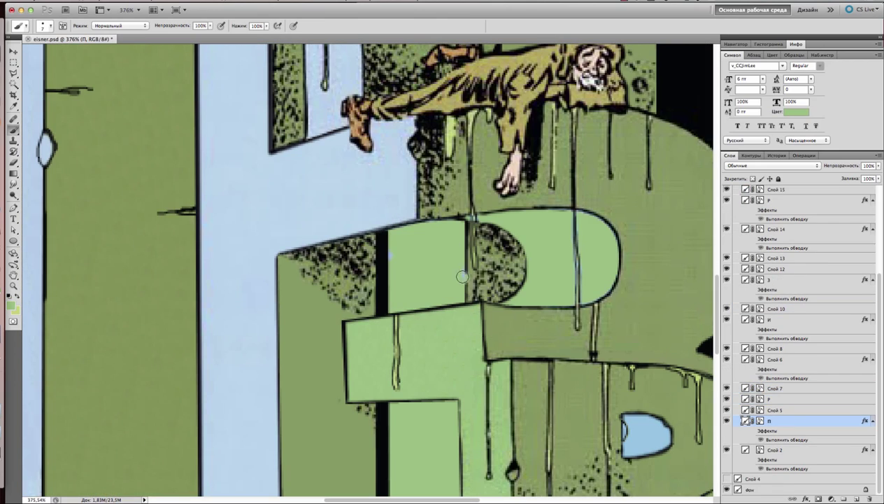
ctrl+click(442, 293)
Paint the lower Р's blue counter light green on the Р layer and Слой 14
scroll(442, 294, down, 4)
ctrl+click(339, 346)
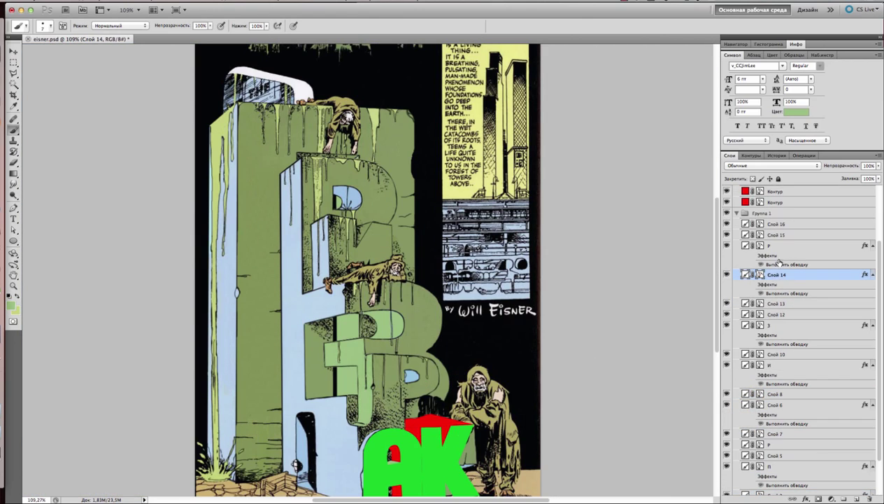
scroll(392, 379, up, 4)
ctrl+click(584, 292)
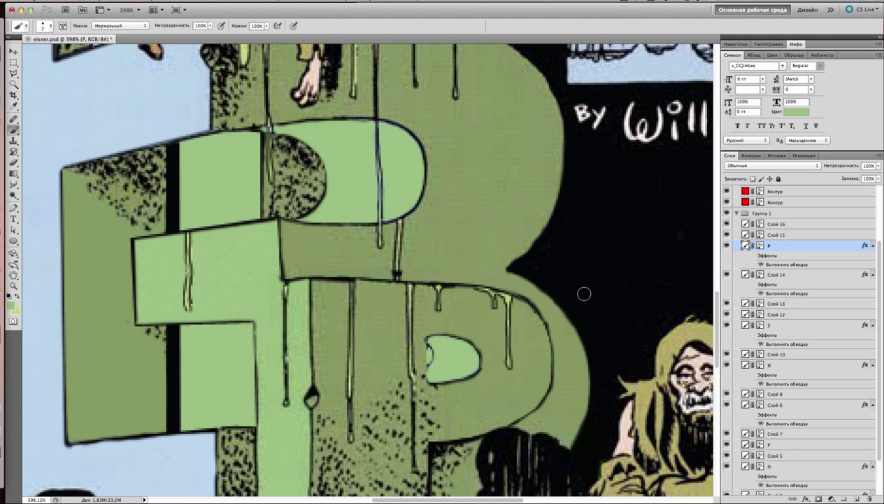
Convert the lowest red contour inside the А into a paintable layer in Группа 1 and touch in its shading with black
alt+click(428, 350)
scroll(594, 351, down, 4)
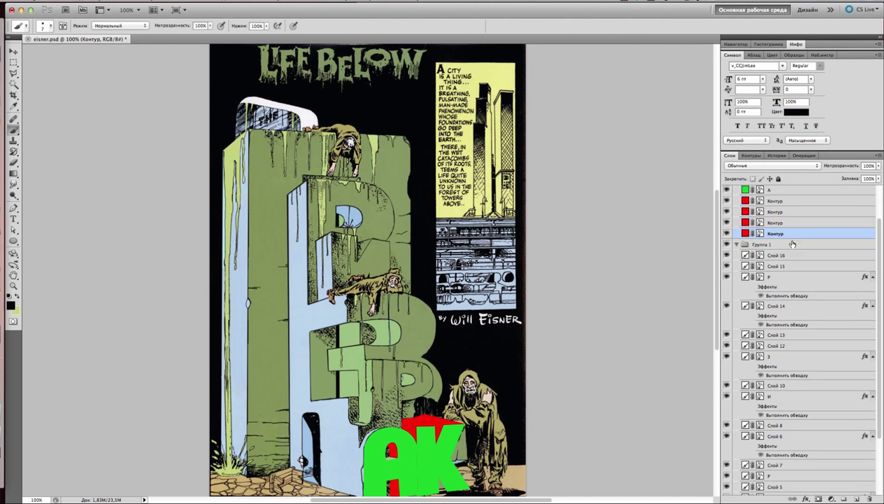
key(alt+bracketleft)
click(856, 498)
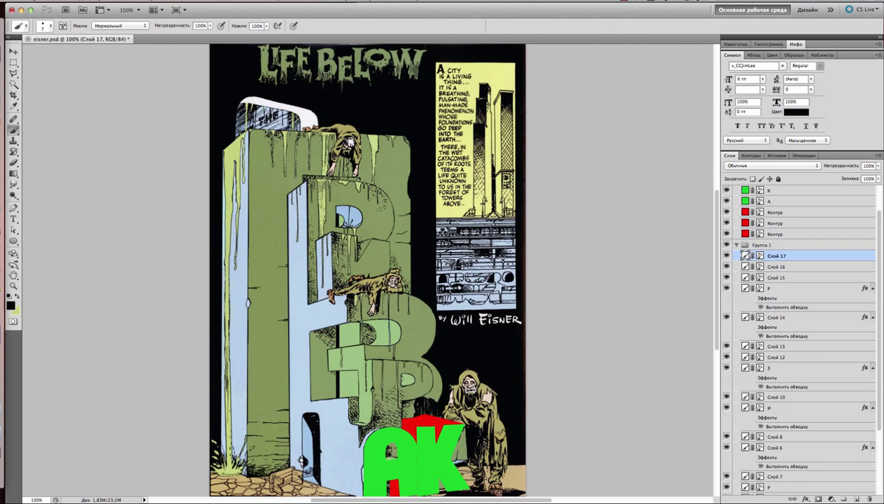
alt+click(387, 446)
scroll(369, 400, up, 5)
scroll(369, 400, down, 2)
key(d)
mouse_move(319, 447)
mouse_down()
mouse_move(327, 371)
mouse_move(387, 448)
mouse_move(318, 449)
mouse_up()
Convert the next red inner contour into a paintable layer, sample grey-blue and paint the А's counter and lower opening with it
key(alt+bracketleft)
scroll(318, 448, down, 4)
click(728, 233)
click(727, 234)
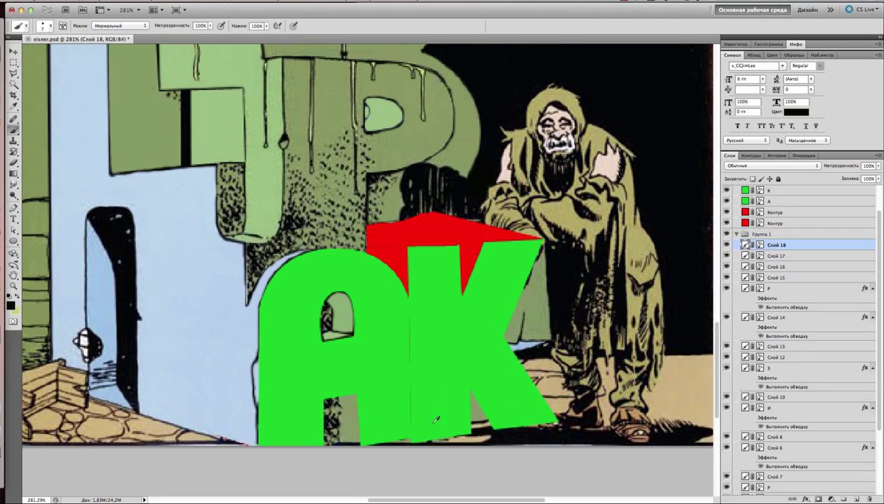
scroll(369, 280, up, 2)
alt+click(342, 420)
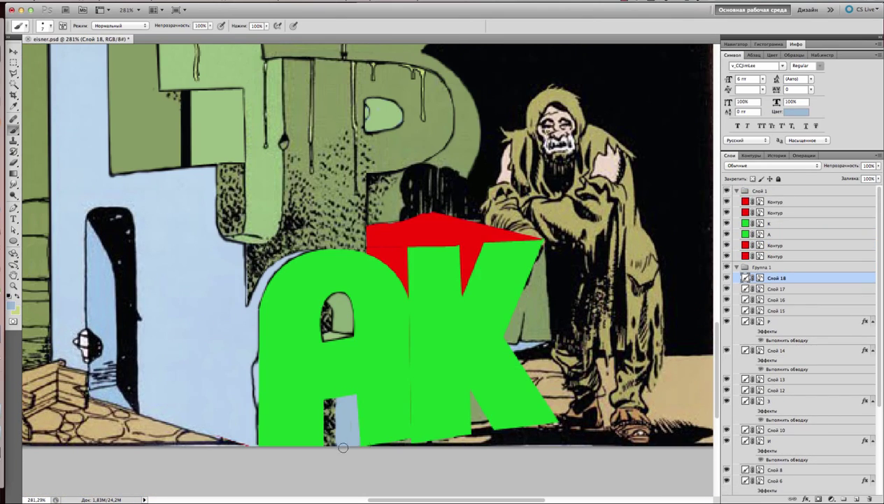
drag(349, 328, 341, 328)
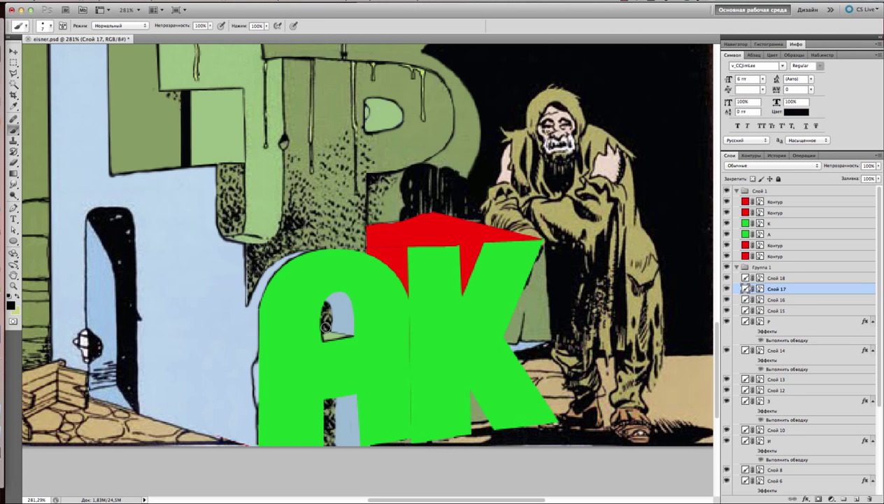
Paint the rectangular openings beside the З's crossbar grey-blue on Слой 2 with a 30 px brush
scroll(331, 397, down, 3)
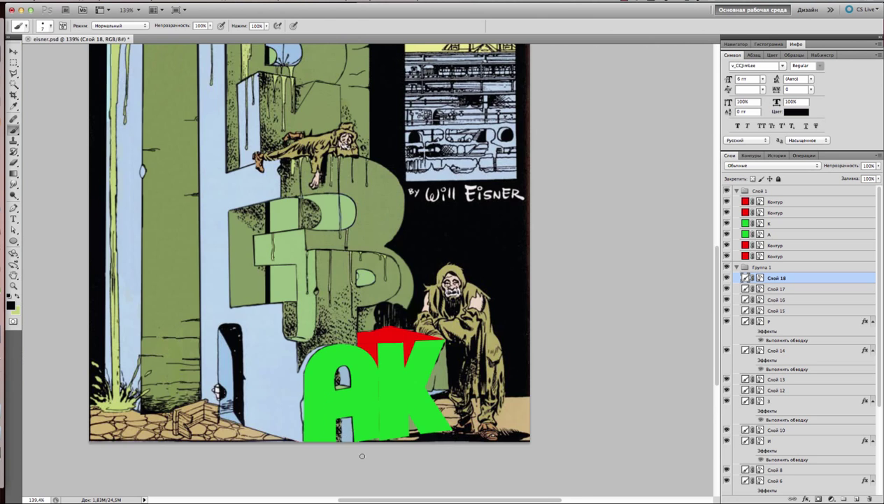
scroll(331, 397, up, 5)
scroll(424, 369, down, 4)
scroll(787, 461, down, 3)
click(777, 450)
scroll(338, 269, up, 3)
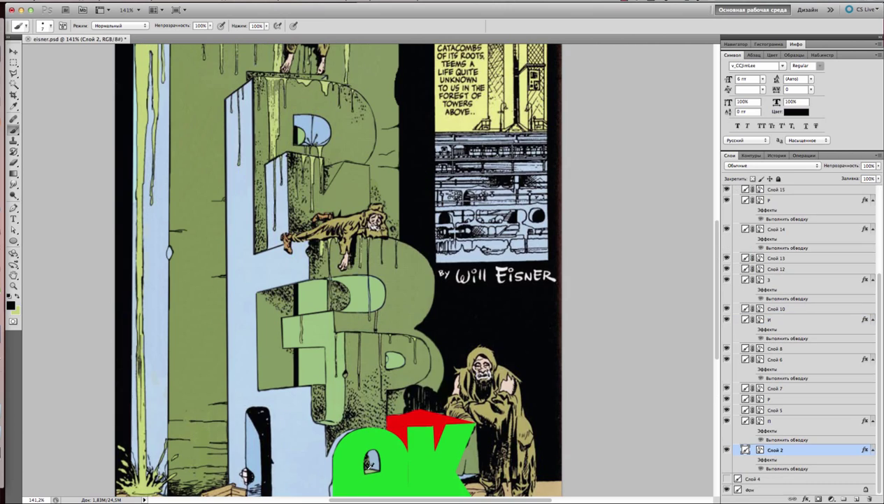
scroll(317, 370, up, 2)
scroll(489, 382, down, 3)
scroll(769, 292, up, 3)
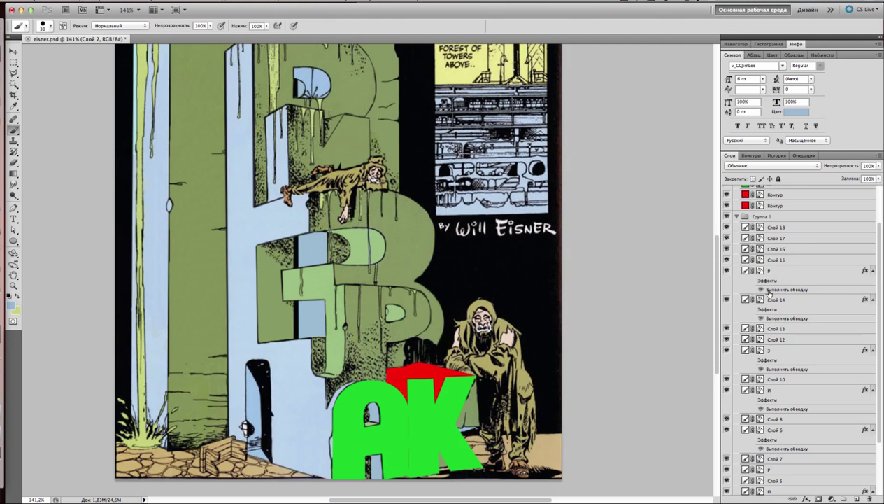
Paint the lower Р's counter grey-blue on Слой 13
scroll(445, 324, down, 2)
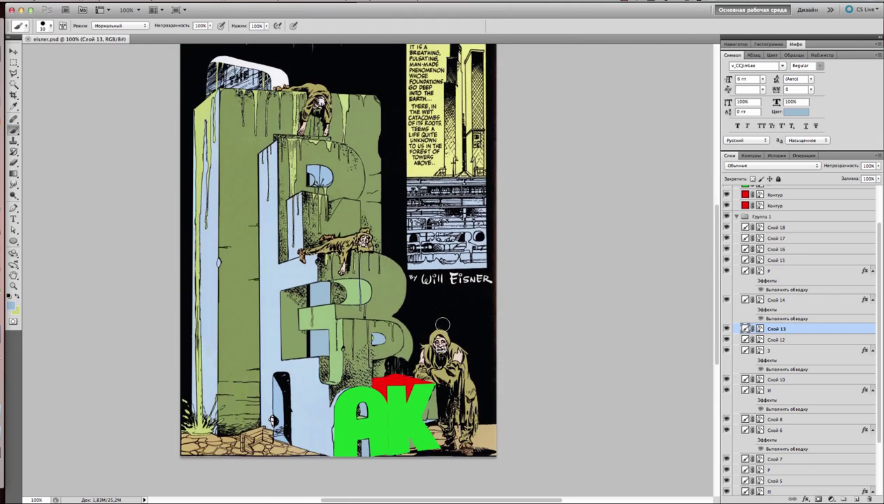
scroll(377, 438, up, 4)
scroll(793, 282, up, 3)
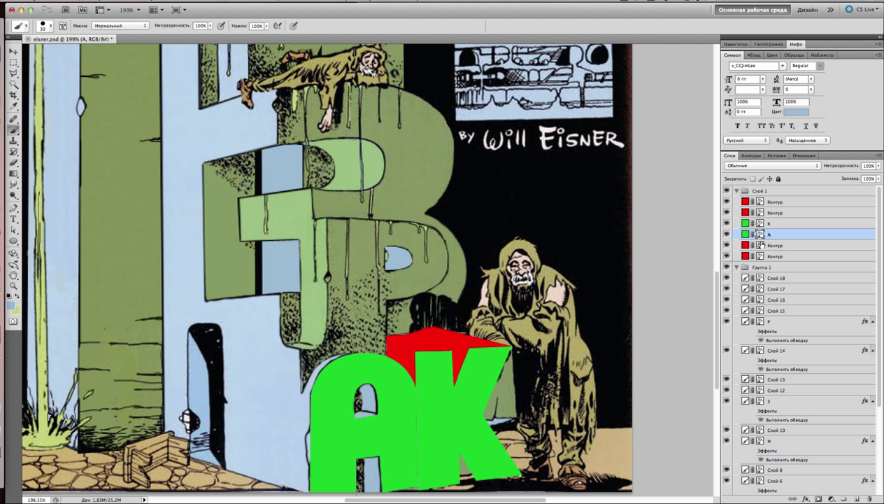
Move the К's red side contour above the А layer in the stacking order
drag(770, 246, 780, 233)
scroll(629, 357, down, 1)
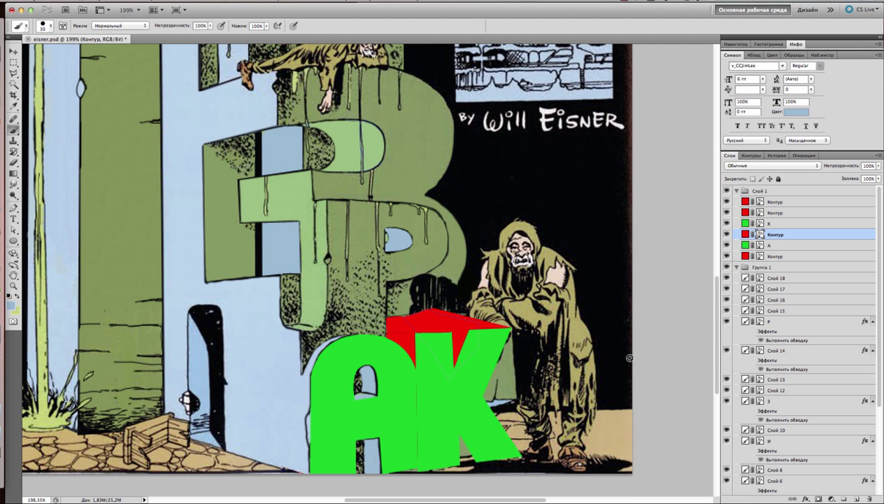
scroll(541, 291, down, 1)
scroll(797, 315, down, 5)
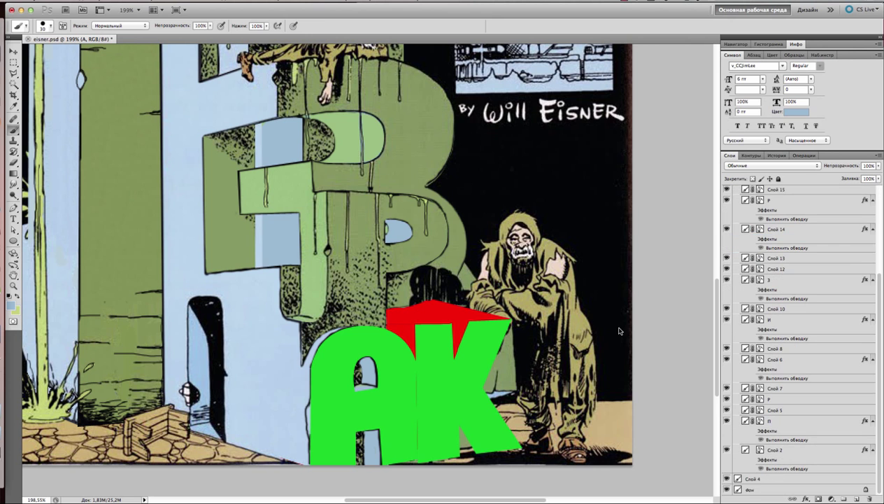
Fill the А's shape with copied cover artwork, keep its vector mask and outline stroke, and place it inside Группа 1
key(m)
drag(754, 480, 773, 188)
scroll(769, 266, up, 5)
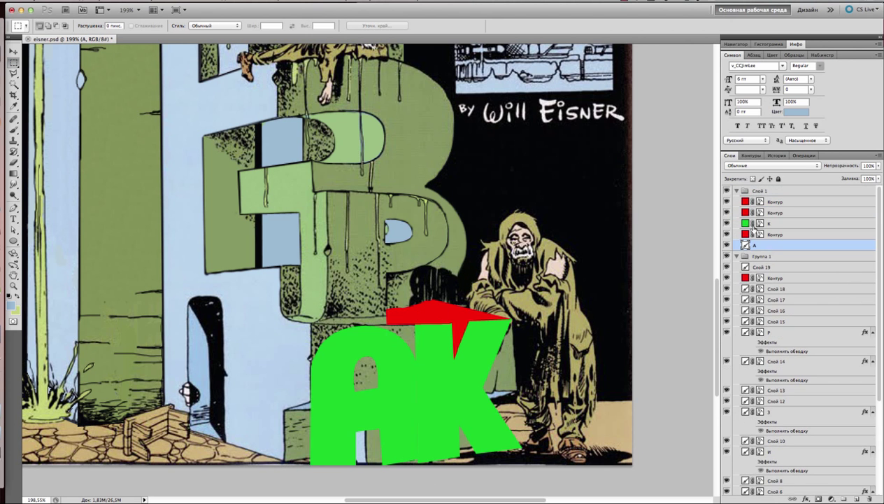
click(770, 245)
shift+click(769, 256)
drag(769, 256, 775, 265)
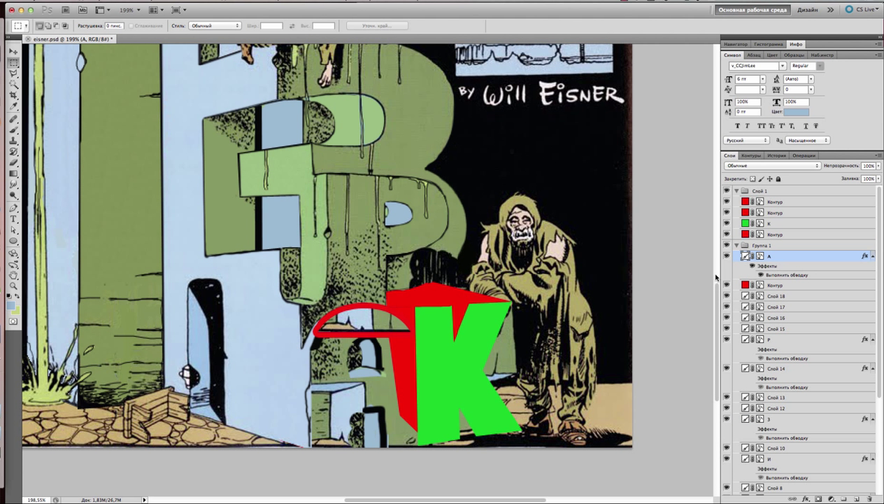
click(726, 257)
click(726, 256)
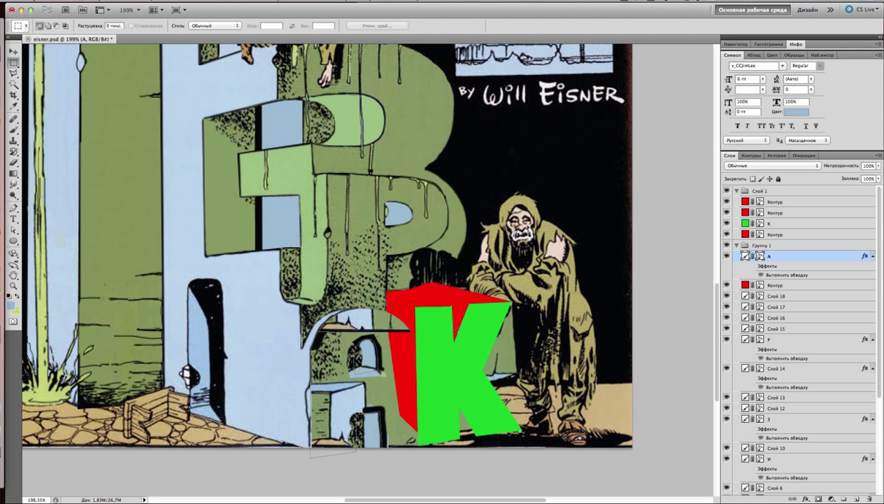
Paint the А's face with the sampled dark green and touch up its edges in black
key(b)
alt+click(363, 336)
mouse_move(355, 387)
mouse_down()
mouse_move(413, 363)
mouse_move(351, 403)
mouse_move(356, 424)
mouse_move(335, 421)
mouse_move(350, 318)
mouse_move(303, 398)
mouse_up()
key(s)
scroll(310, 404, up, 3)
key(b)
alt+click(294, 406)
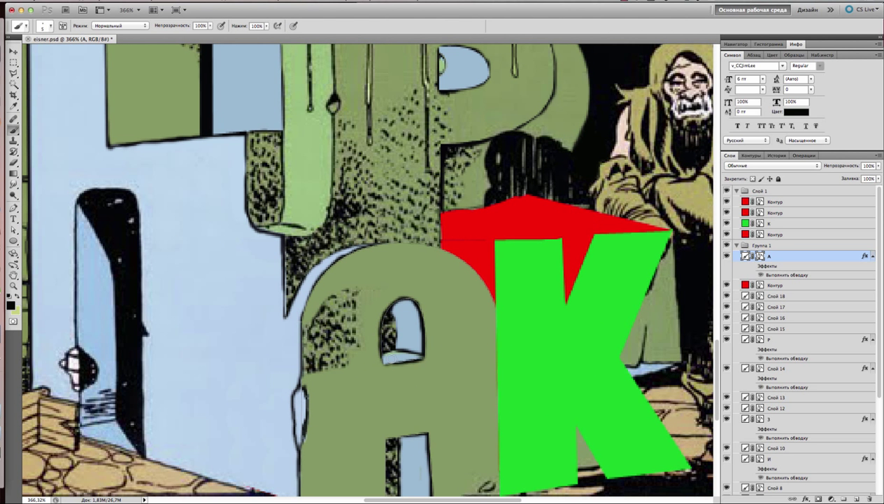
scroll(384, 433, down, 2)
mouse_move(418, 208)
mouse_down()
mouse_move(497, 269)
mouse_move(496, 447)
mouse_up()
Clone black stippling down the side of the А with the Clone Stamp, sampling all layers
scroll(362, 305, down, 4)
key(s)
drag(363, 304, 361, 300)
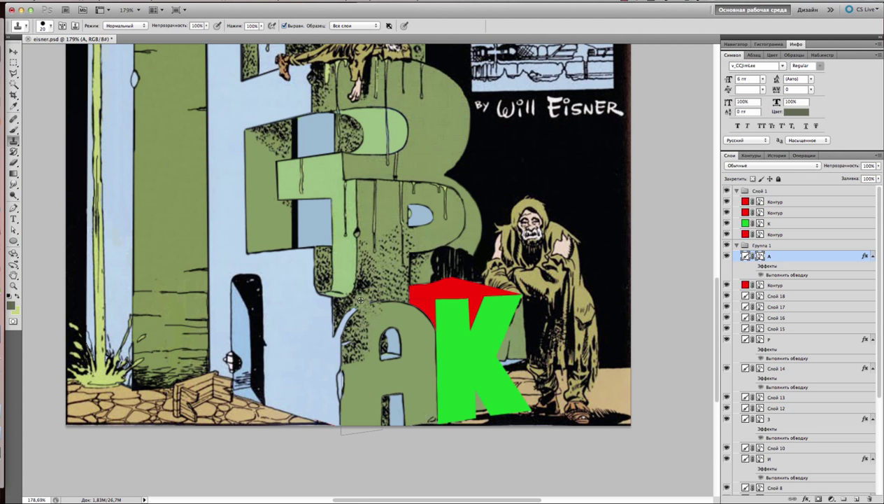
scroll(382, 273, up, 5)
scroll(371, 349, down, 2)
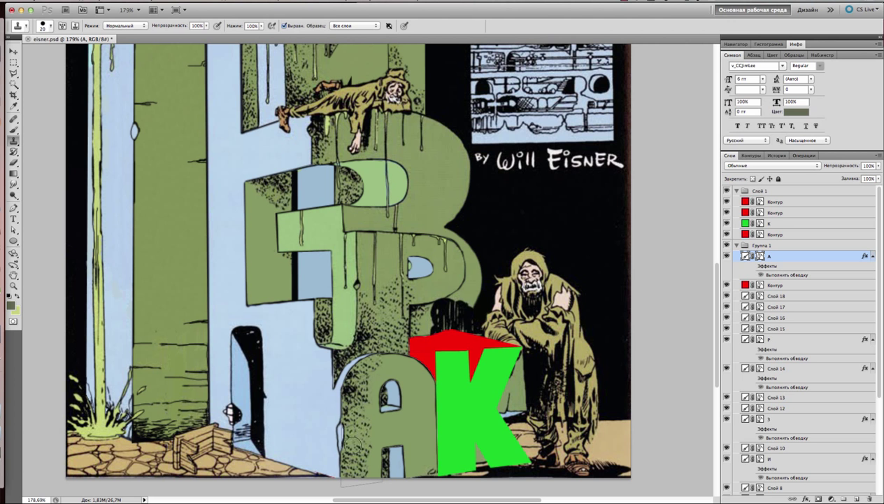
scroll(377, 366, down, 1)
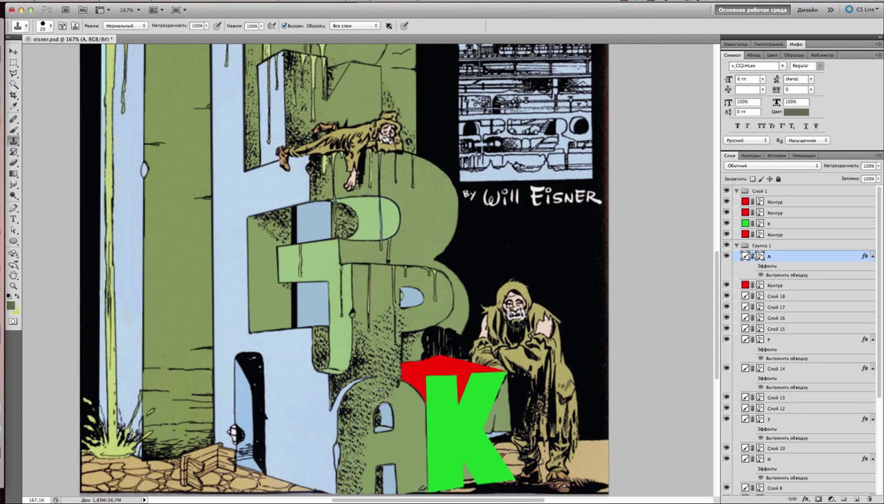
key(b)
scroll(422, 391, down, 2)
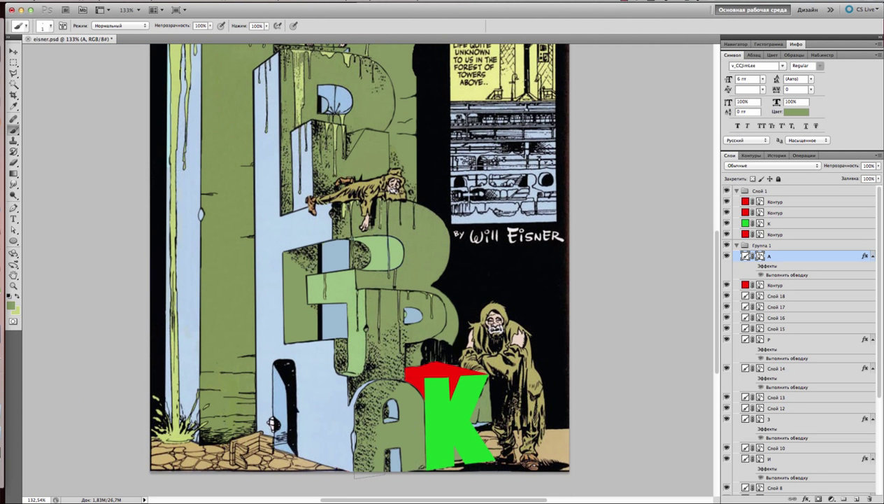
super+click(396, 379)
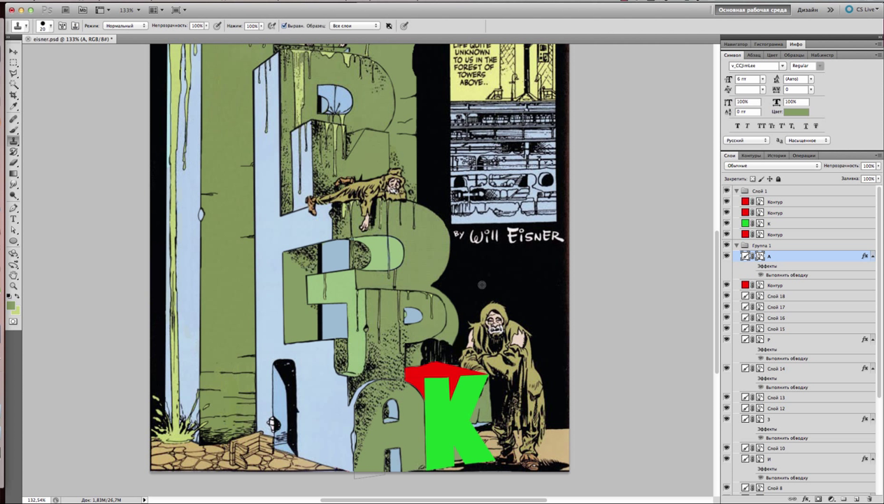
Move the К and its contours into Группа 1 and fill the К's shape with artwork copied from Слой 4
scroll(431, 355, down, 3)
scroll(772, 420, down, 3)
key(m)
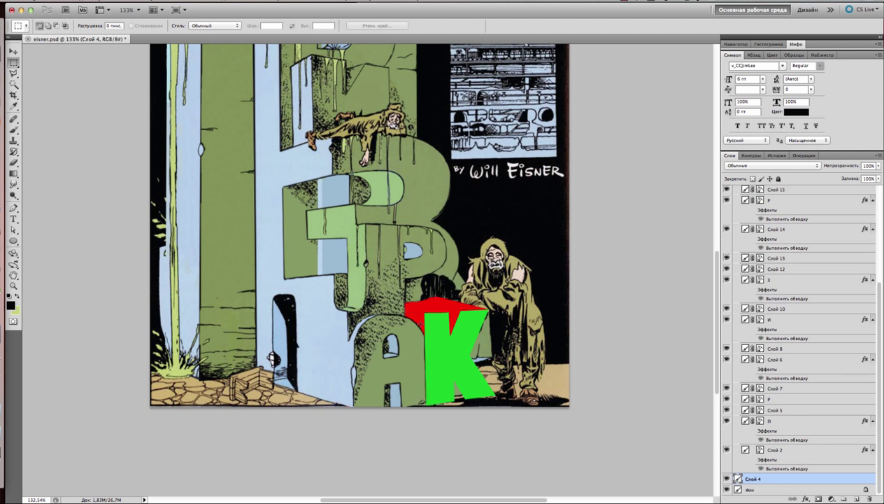
scroll(790, 315, up, 5)
click(775, 212)
shift+click(776, 245)
key(super+alt+z)
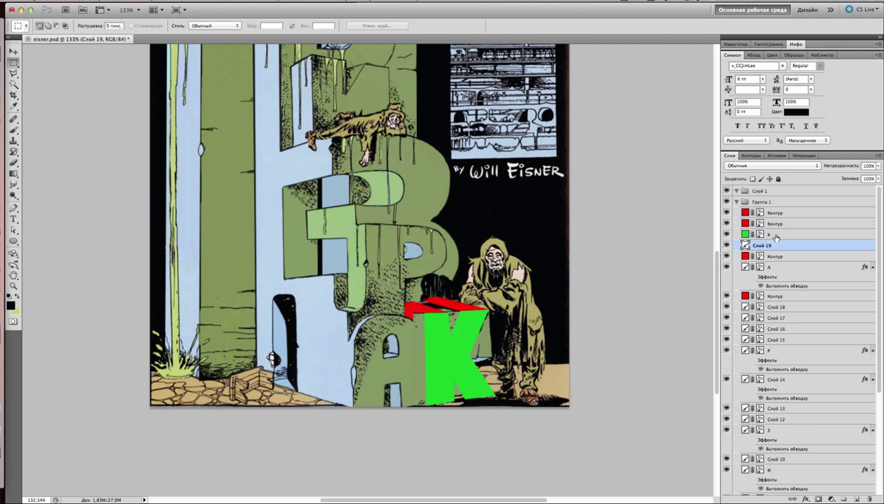
key(super+alt+z)
Sample the dark green and paint it over the artwork remnants on the К's face
scroll(460, 369, up, 4)
key(b)
alt+click(451, 392)
drag(454, 360, 429, 378)
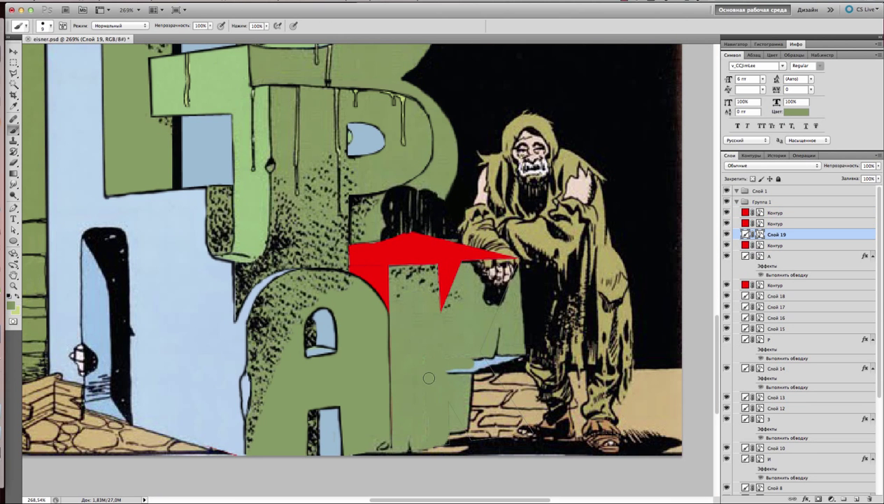
Clear the old green lettering beside the К on the Фон layer by cloning paving and painting black up to the hooded figure
key(s)
key(alt+shift+bracketleft)
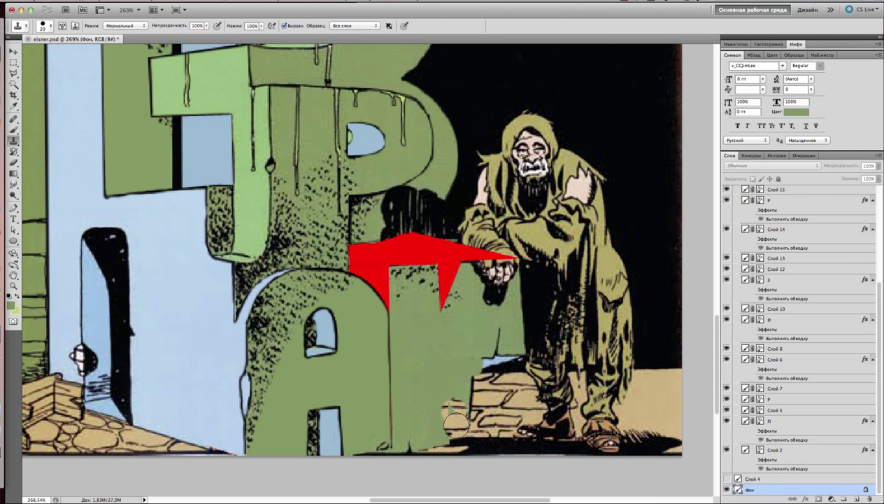
key(super+alt+z)
key(b)
mouse_move(392, 315)
mouse_down()
mouse_move(462, 420)
mouse_move(518, 420)
mouse_move(502, 410)
mouse_up()
key(alt+shift+bracketleft)
alt+click(521, 301)
mouse_move(508, 318)
mouse_down()
mouse_move(527, 293)
mouse_move(520, 276)
mouse_move(495, 331)
mouse_move(516, 348)
mouse_up()
super+click(409, 447)
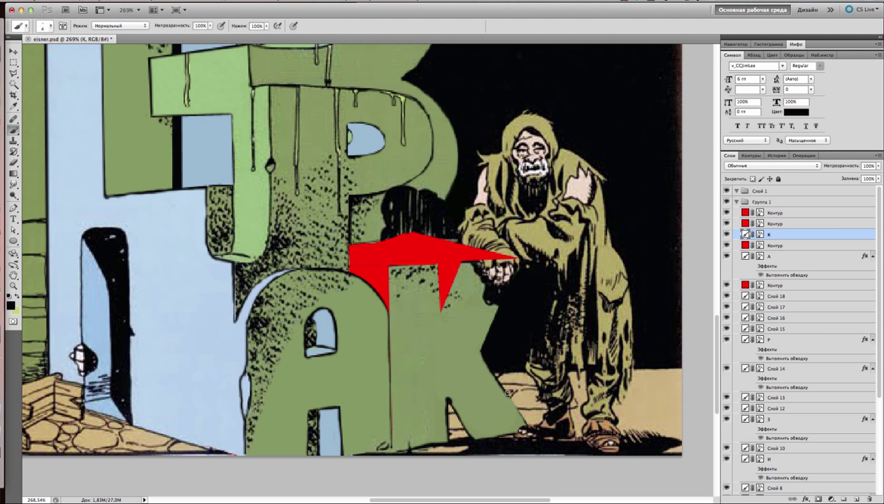
Draw thin black cracks on the З's outer curve and black hatching along the bases of the А and К with a 2 px brush
scroll(401, 226, up, 5)
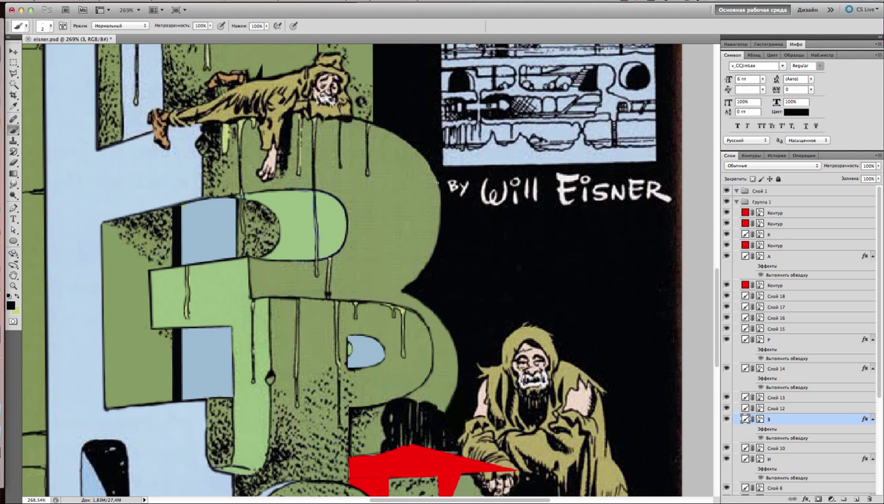
scroll(420, 189, down, 8)
super+click(260, 331)
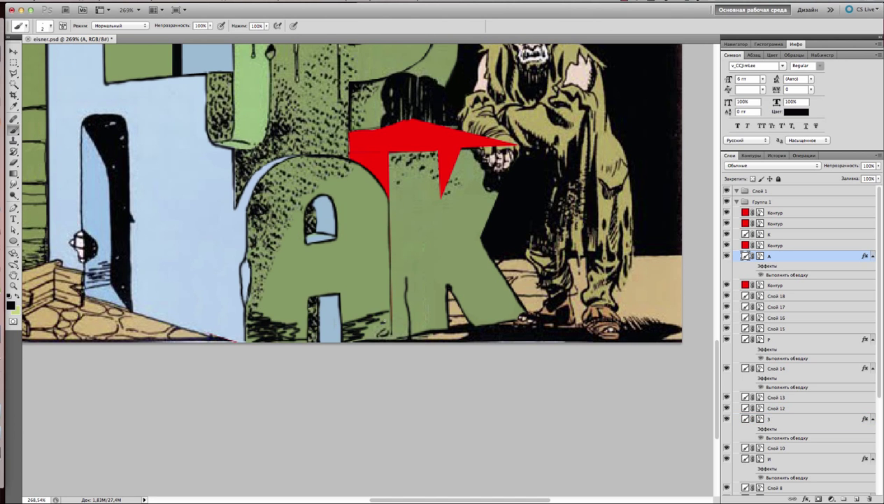
scroll(384, 320, down, 10)
scroll(383, 320, up, 8)
super+click(427, 245)
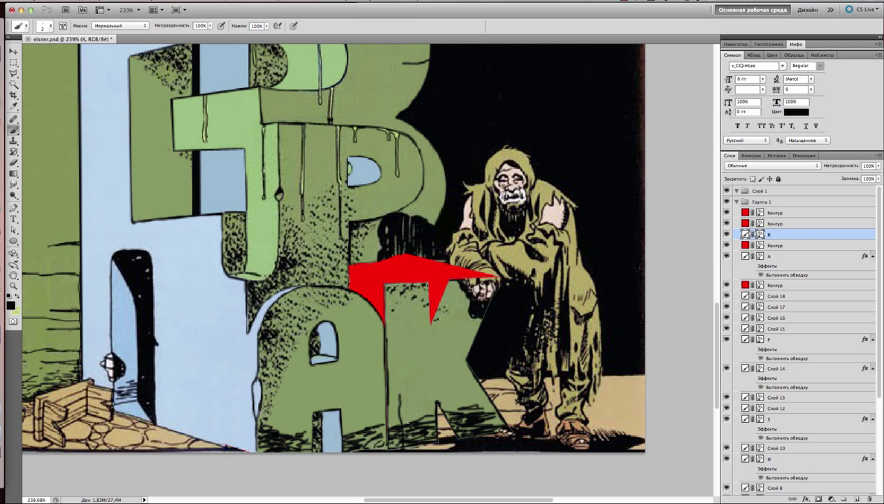
Convert the red contour between the А and К into a paintable layer and paint the wedge beside the А's arch grey-blue
scroll(448, 420, down, 5)
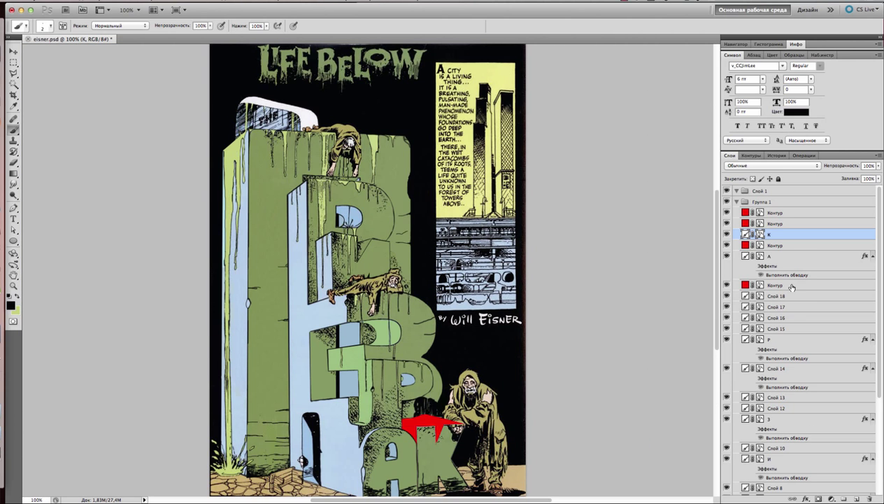
super+click(419, 428)
click(857, 498)
key(super+e)
scroll(430, 425, up, 6)
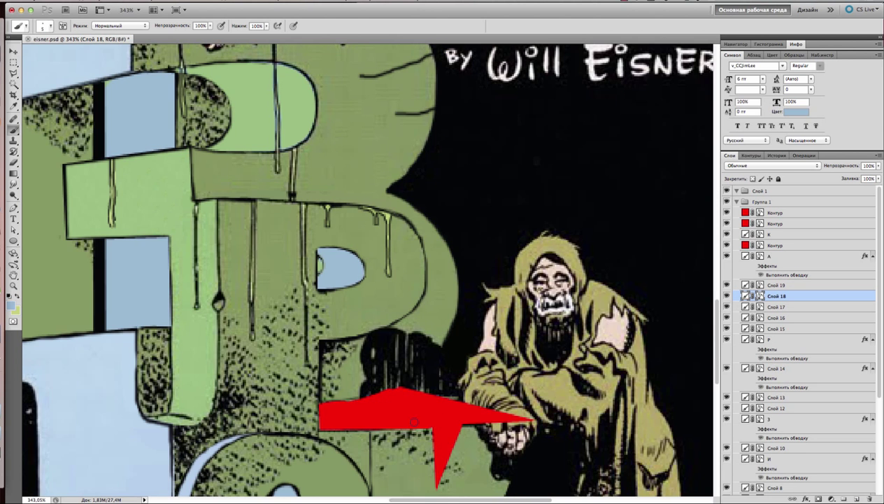
scroll(342, 267, down, 5)
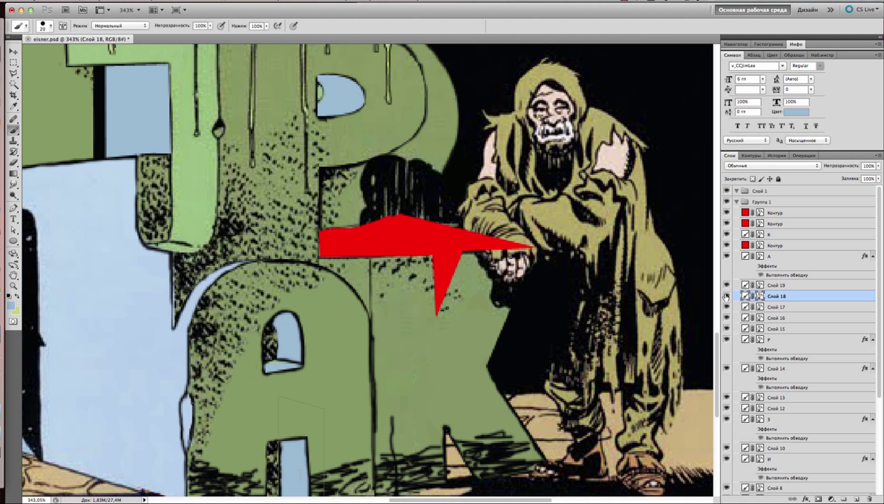
drag(330, 265, 356, 293)
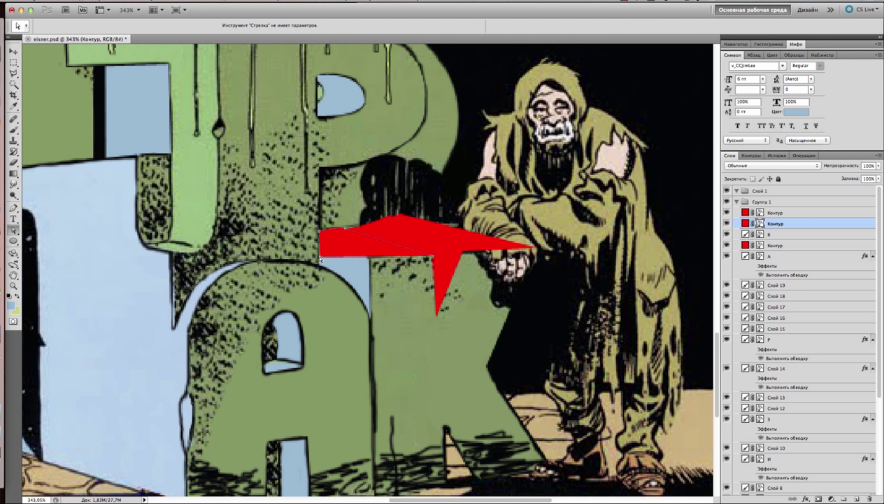
Adjust the corner of the К's red top contour and outline the grey-blue wedge beneath it in black on Слой 19
mouse_move(323, 241)
mouse_down()
mouse_move(344, 272)
mouse_move(325, 232)
mouse_up()
key(bracketleft)
key(bracketleft)
key(bracketleft)
key(bracketleft)
key(bracketleft)
alt+click(326, 231)
scroll(321, 231, down, 5)
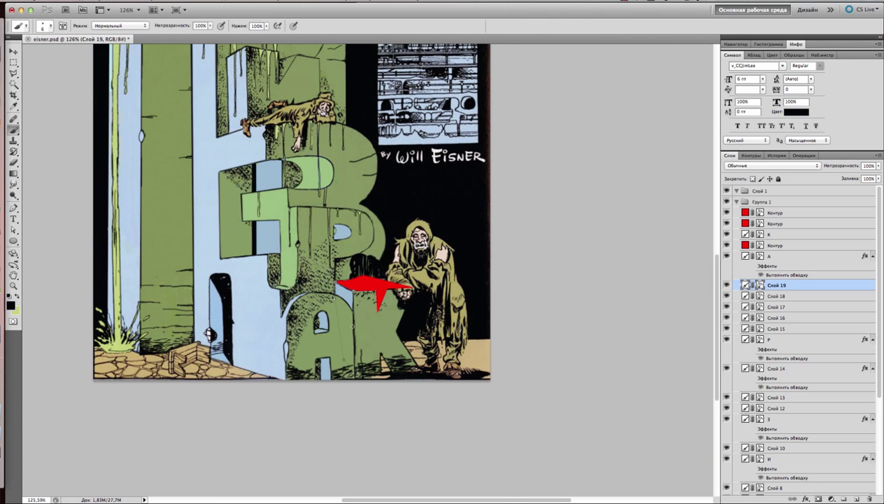
scroll(362, 307, up, 5)
Square off the corner of the К's red top contour, convert it into a paintable layer and colour it green with black edges
key(a)
click(278, 224)
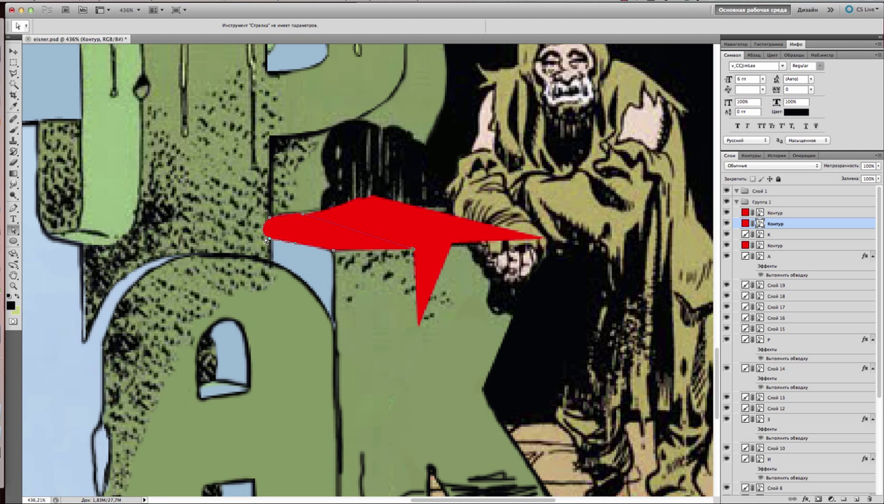
click(726, 245)
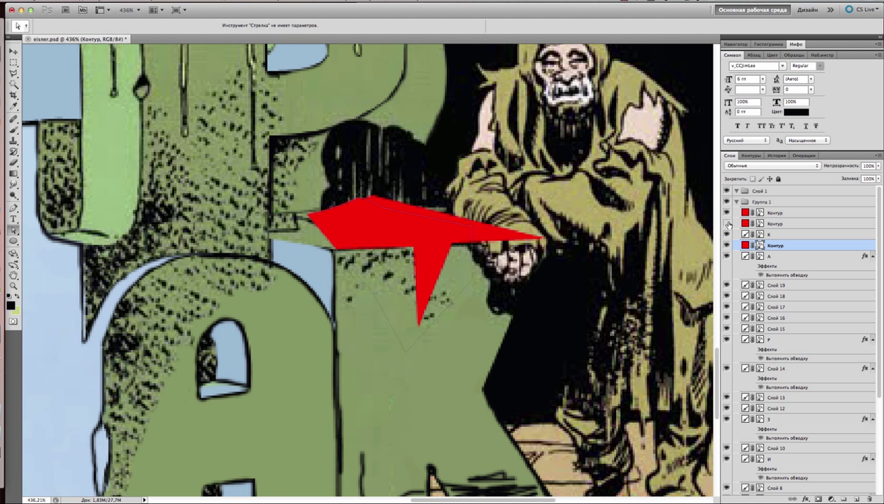
scroll(272, 229, down, 2)
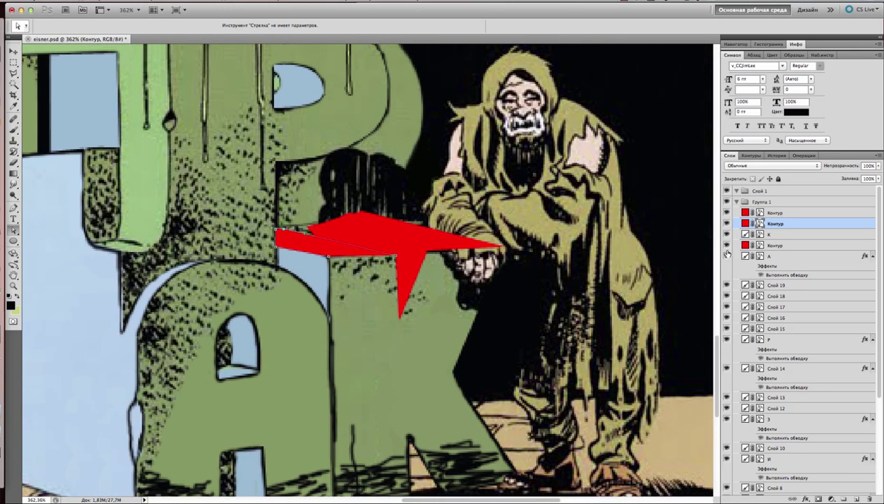
click(854, 498)
key(b)
drag(279, 234, 349, 259)
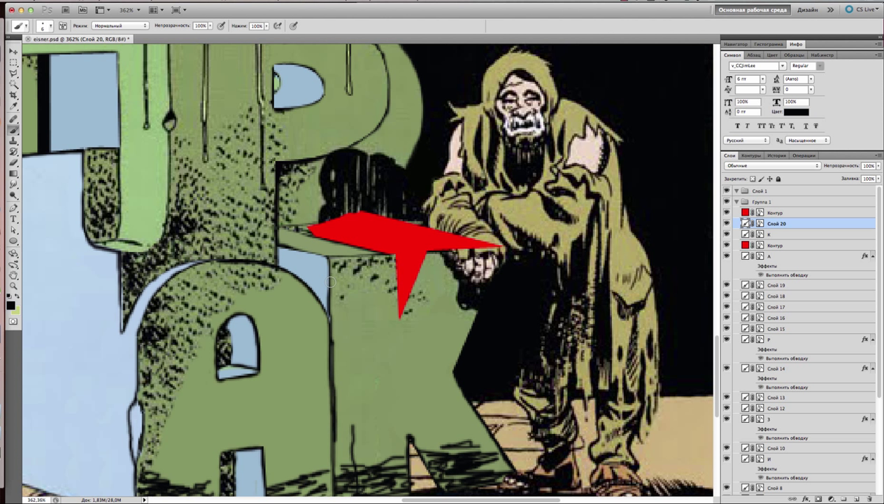
alt+click(273, 222)
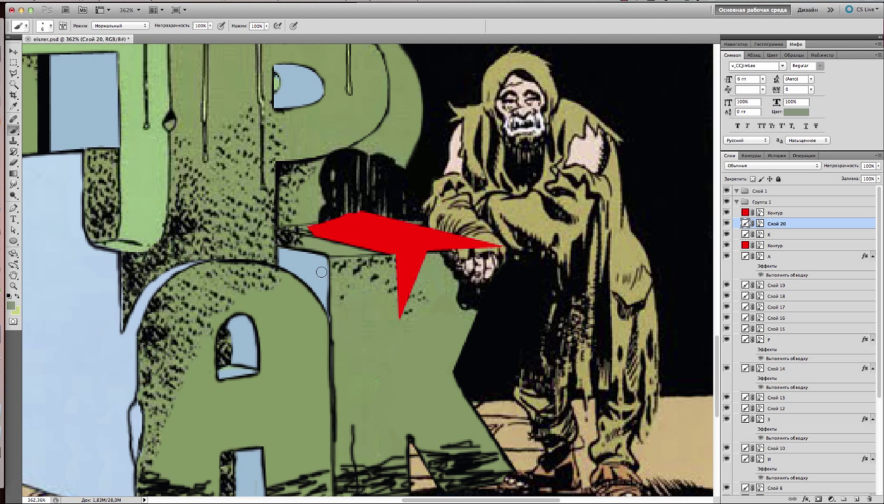
Draw a thin black outline around the notch in the К's upper edge on the К layer
click(754, 236)
key(bracketleft)
key(bracketleft)
key(bracketleft)
drag(400, 312, 399, 318)
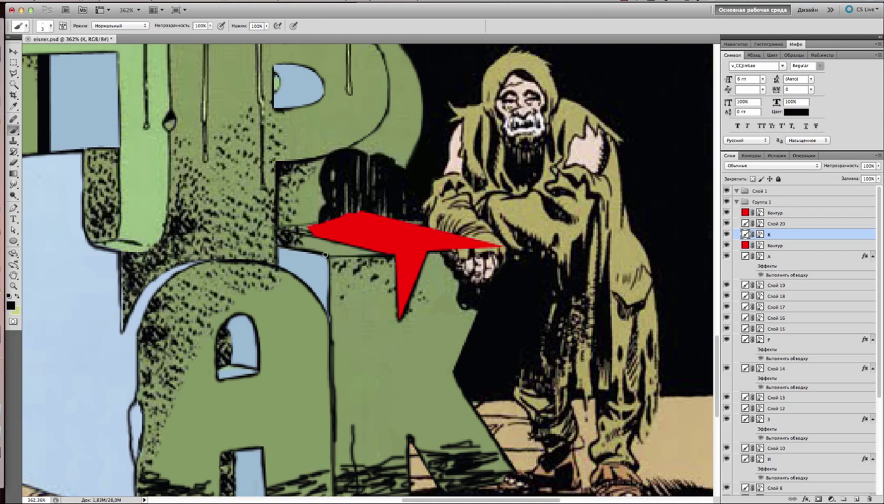
Convert the red contour behind the К's notch into a paintable layer and paint it grey-blue with a 25 px brush
scroll(325, 255, down, 5)
key(ctrl+alt+z)
key(ctrl+alt+z)
key(ctrl+alt+z)
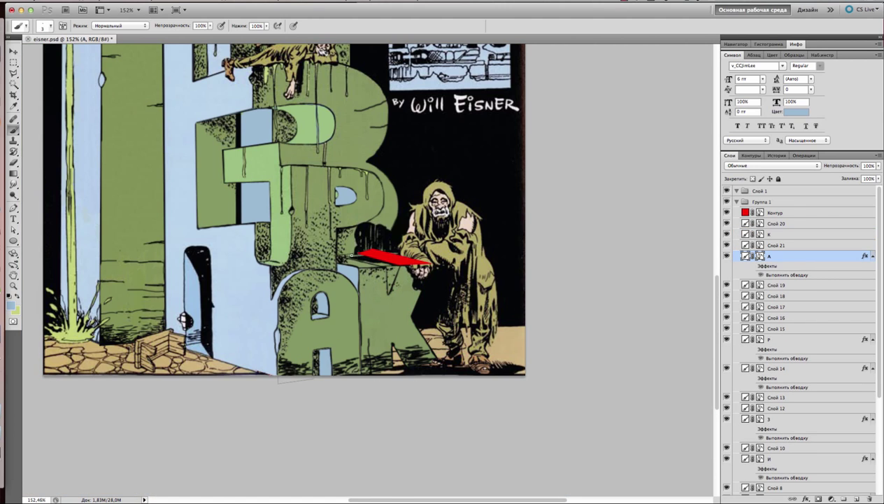
scroll(351, 256, up, 4)
key(bracketright)
key(bracketright)
key(bracketright)
key(bracketright)
key(ctrl+alt+z)
key(ctrl+alt+z)
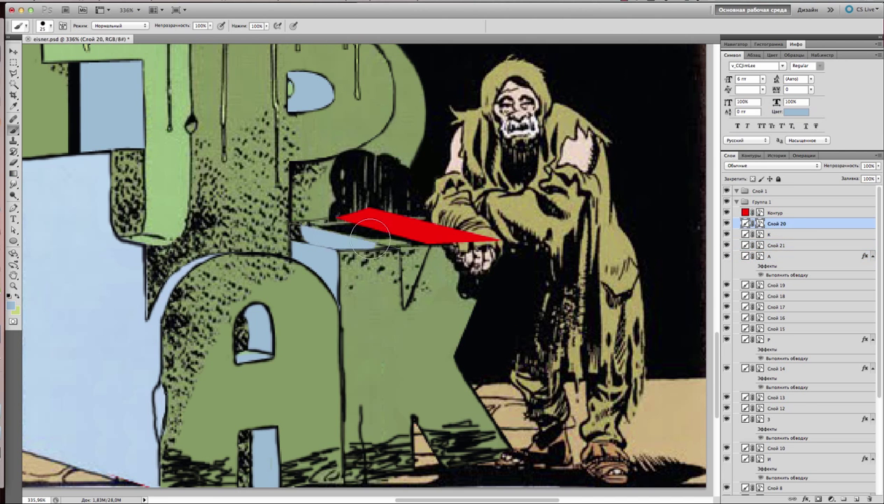
key(ctrl+alt+z)
Reshape the grey-blue area on Слой 21 behind the К and lower the back edge of the remaining red contour
click(14, 229)
click(358, 212)
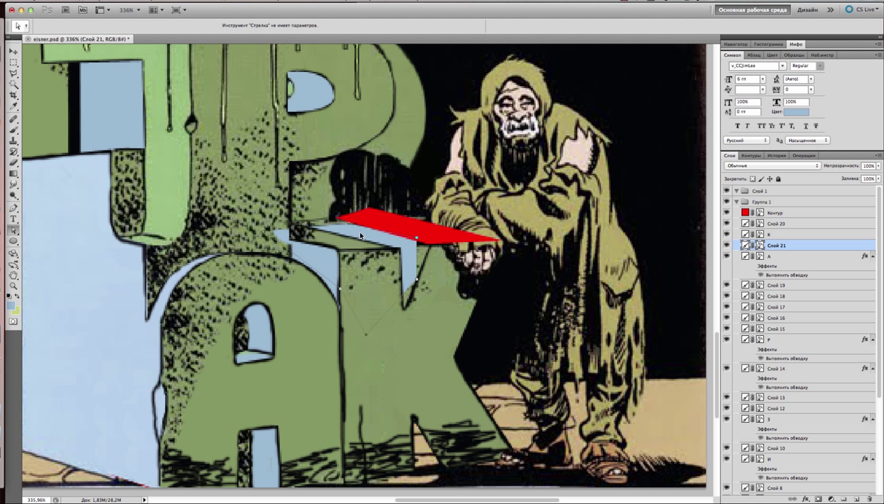
key(ctrl+alt+z)
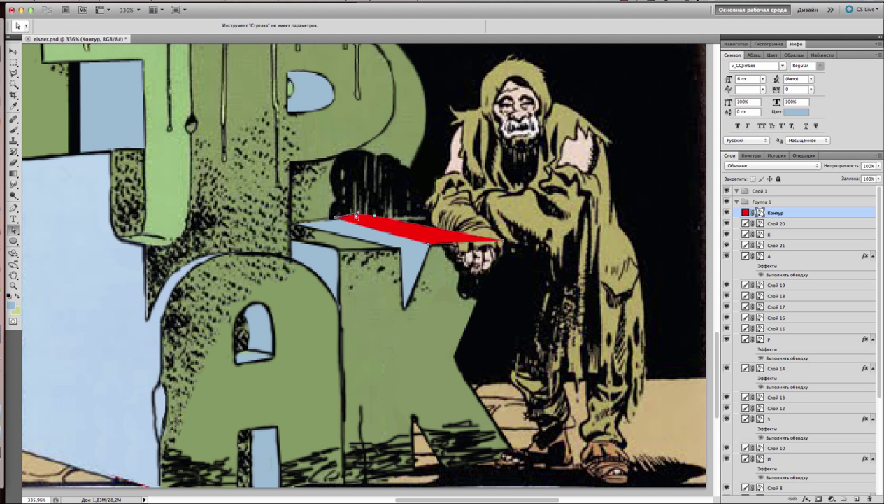
Convert the last red contour into a paintable layer and blacken the area beneath the hatching beside the hooded figure on Фон
key(m)
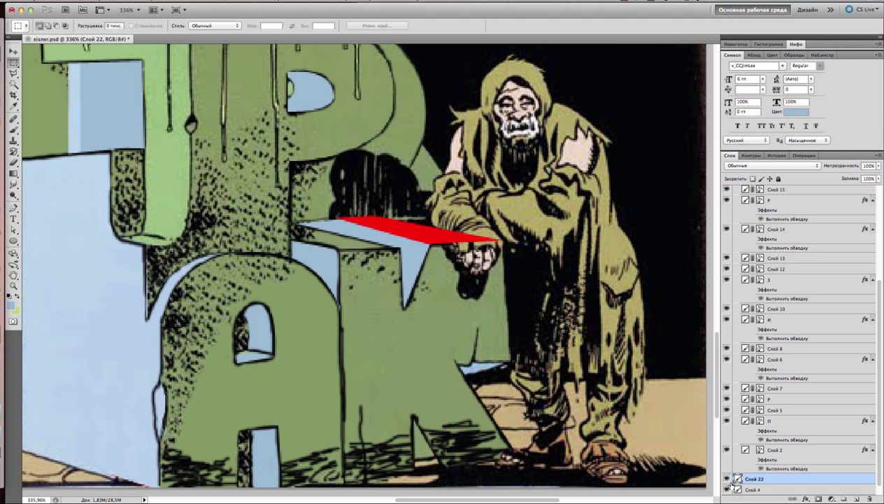
key(ctrl+alt+z)
key(b)
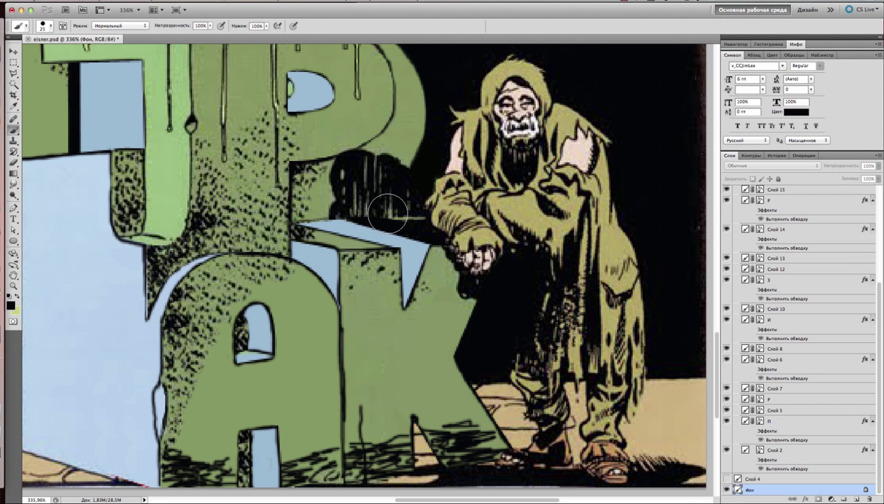
key(alt+comma)
key(ctrl+alt+z)
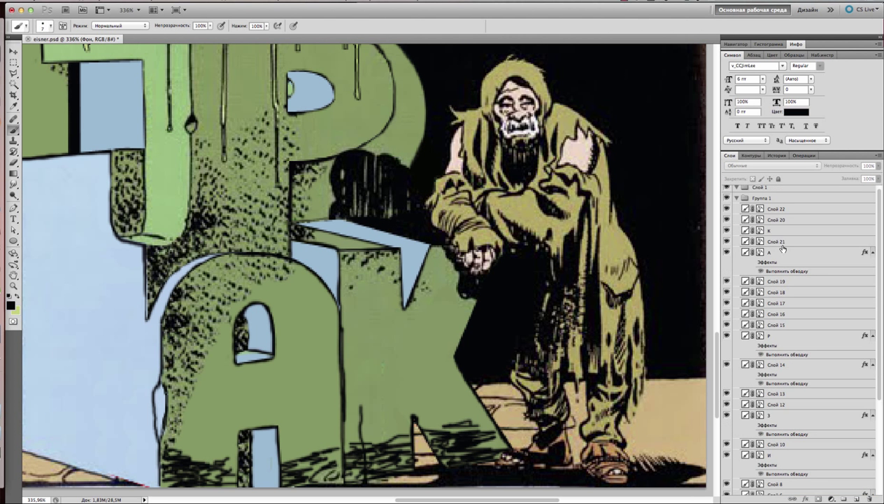
Trim the far end of the grey-blue strip above the К and touch up its edge in black on Фон
click(14, 229)
key(ctrl+alt+z)
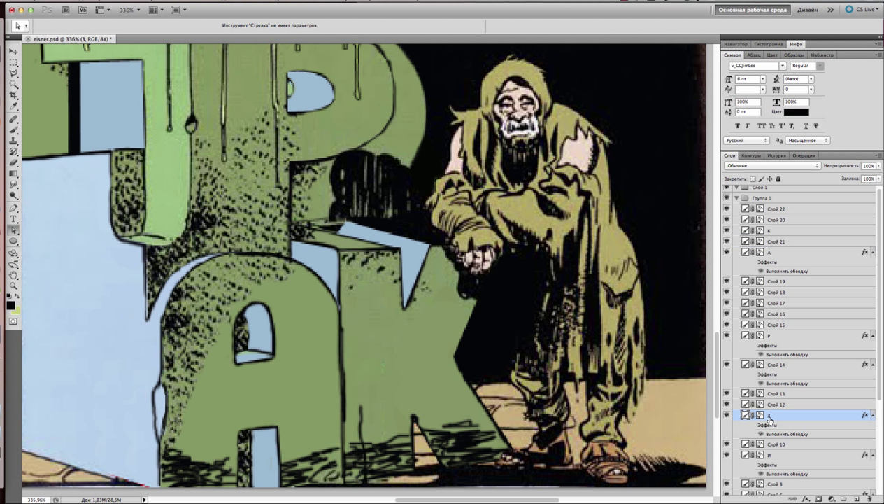
key(b)
key(alt+comma)
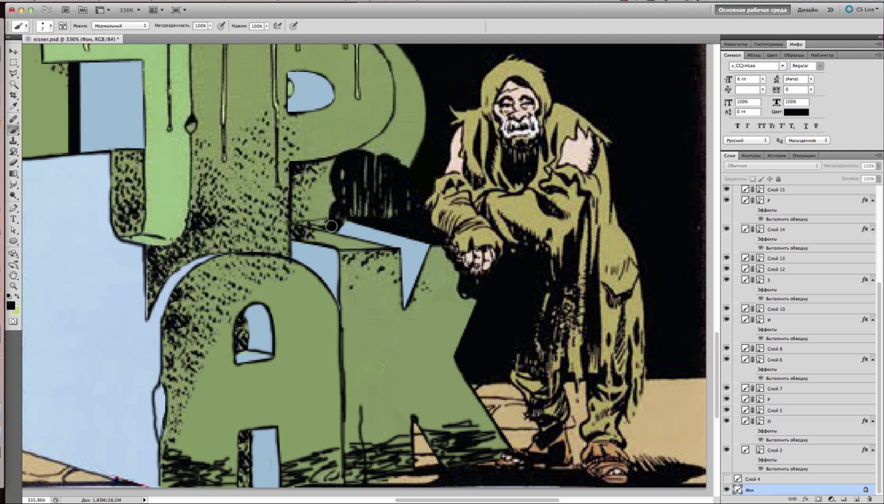
Paint the grey-blue strip along the К's top edge black on Слой 21 at 100% opacity, keeping the notch blue
key(ctrl+alt+z)
drag(418, 240, 382, 233)
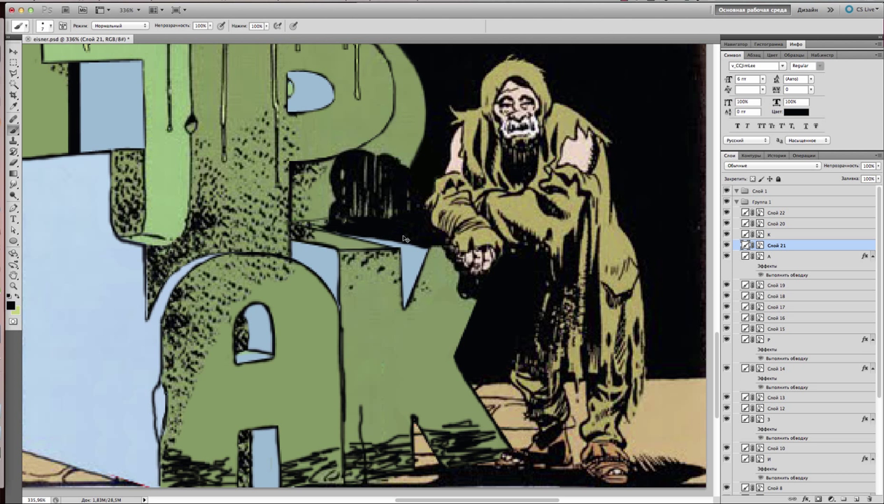
key(alt+comma)
drag(210, 25, 189, 33)
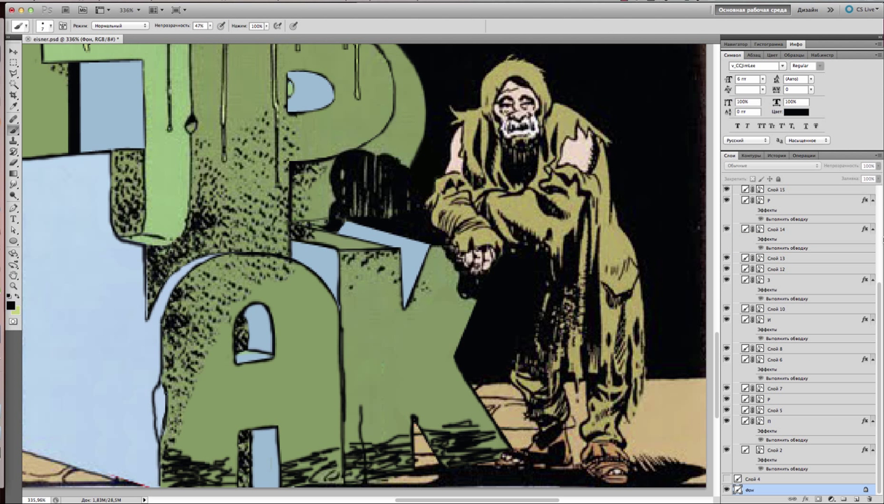
key(ctrl+alt+z)
mouse_move(340, 224)
mouse_down()
mouse_move(415, 237)
mouse_move(354, 231)
mouse_move(403, 236)
mouse_move(364, 232)
mouse_up()
key(0)
key(ctrl+alt+0)
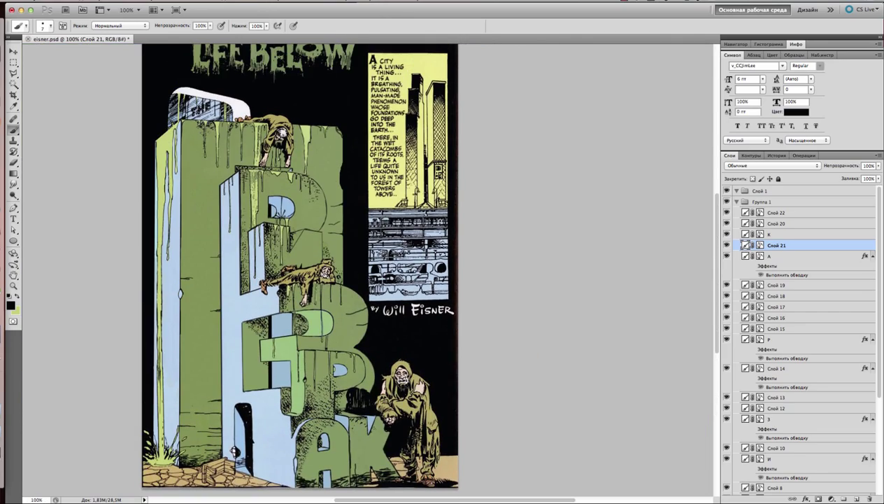
Paint out the word THE on the sign above the П with light blue on the Фон layer using a 1 px brush
key(alt+comma)
scroll(189, 112, up, 6)
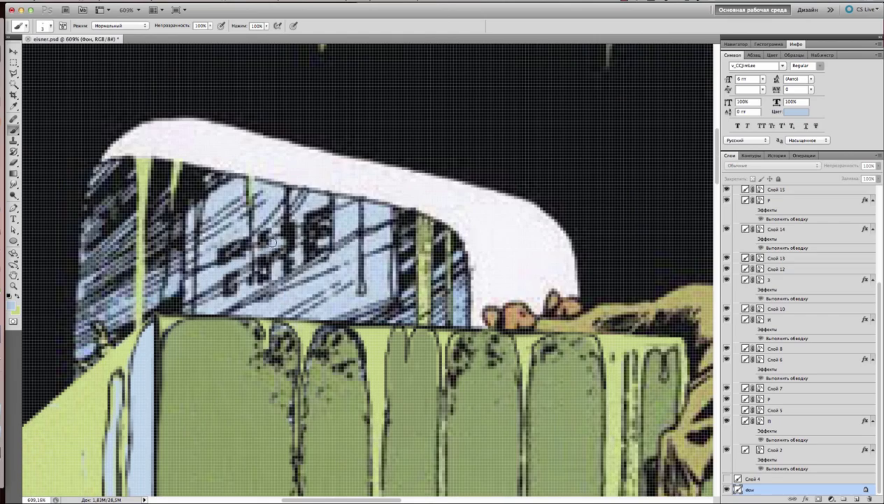
key(bracketleft)
key(bracketleft)
mouse_move(233, 285)
mouse_down()
mouse_move(290, 254)
mouse_move(319, 219)
mouse_move(261, 238)
mouse_up()
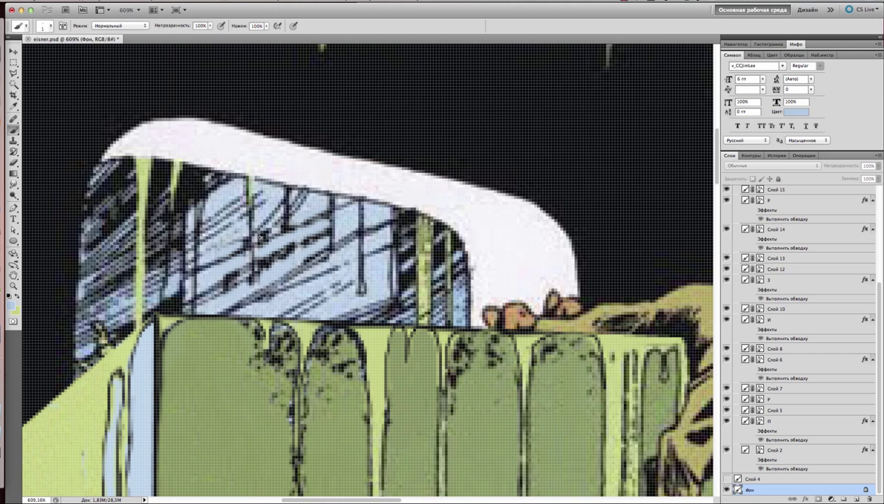
alt+click(286, 259)
Paint the small triangular gap at the К's base grey-blue on the Фон layer
key(ctrl+0)
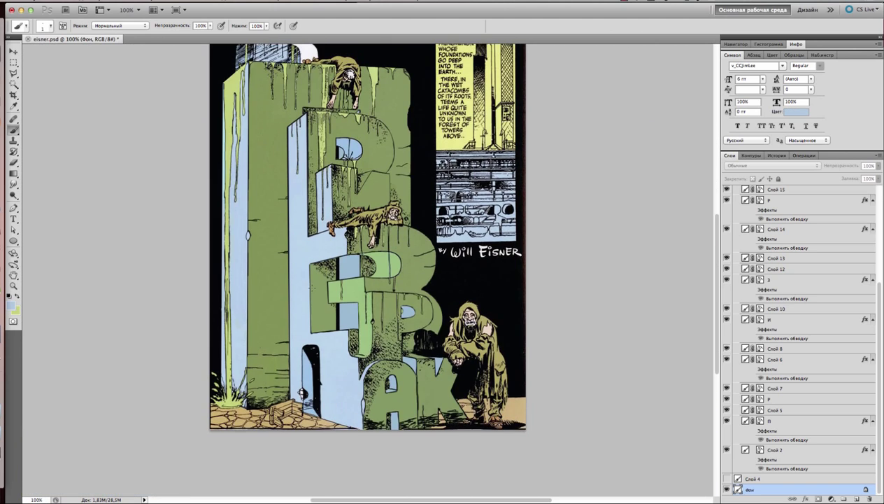
scroll(451, 386, up, 5)
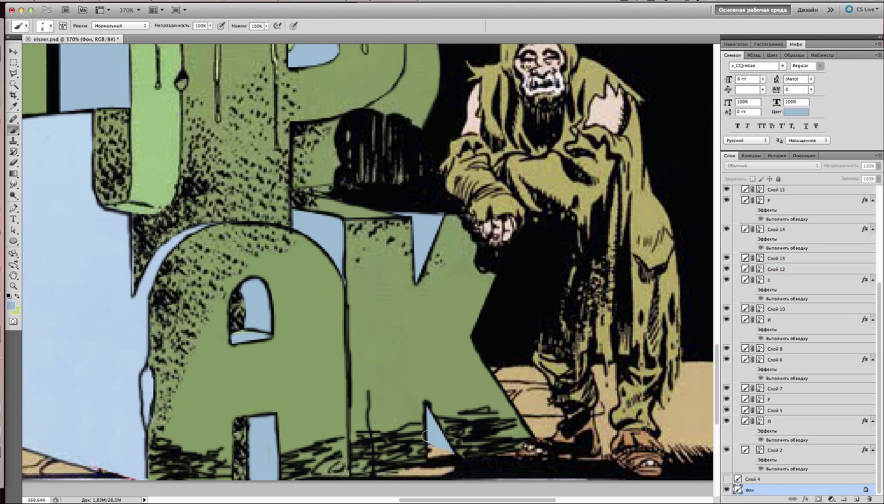
scroll(434, 453, down, 4)
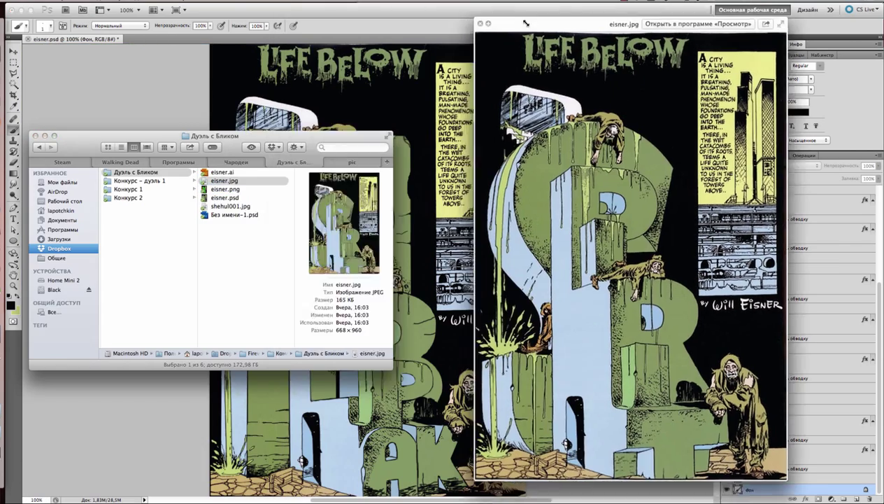
Preview the original eisner.jpg beside the canvas and compare it with the reworked cover
drag(280, 124, 92, 203)
drag(552, 27, 602, 45)
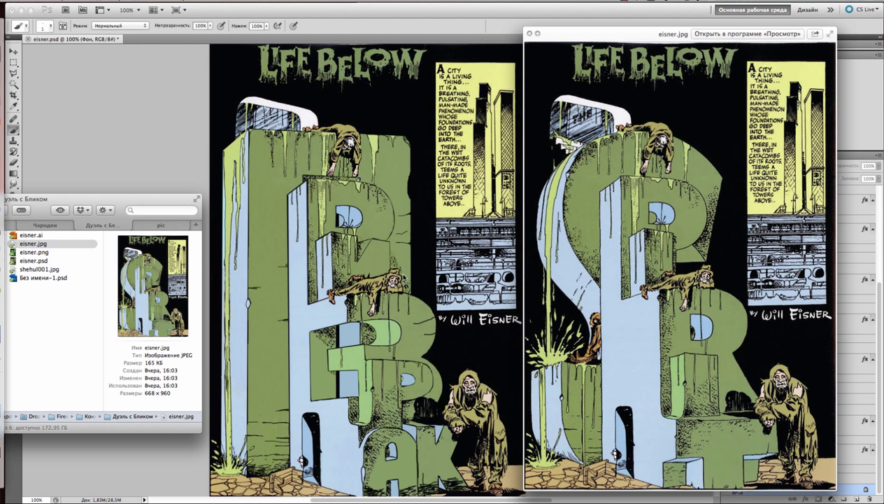
click(521, 40)
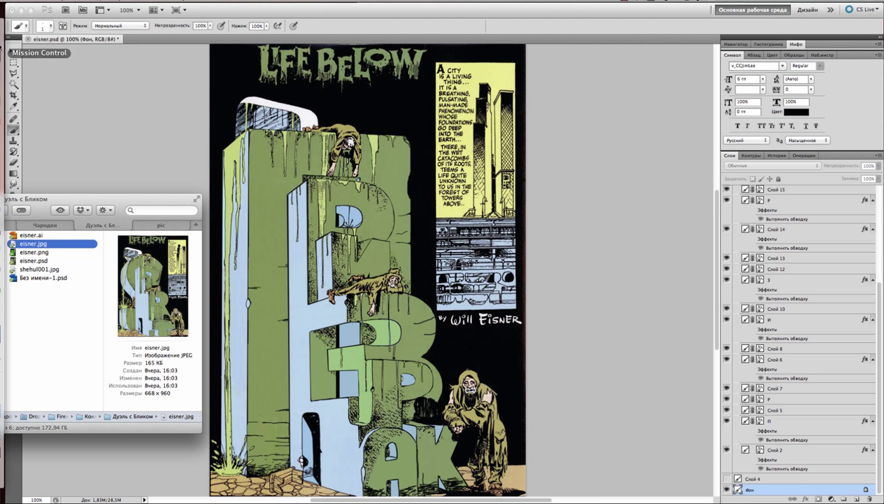
click(108, 256)
click(361, 297)
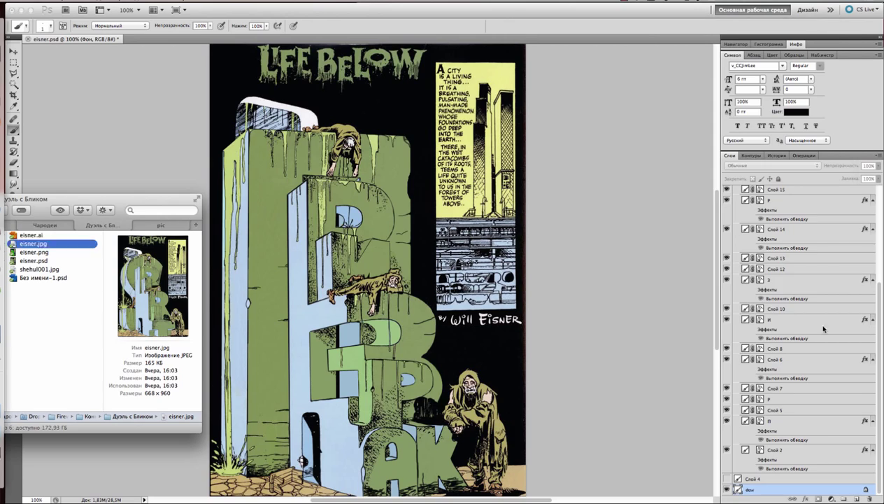
Clone stippled shading onto the П and З letter layers with a 30 px Clone Stamp
key(s)
scroll(378, 347, up, 5)
scroll(379, 349, down, 5)
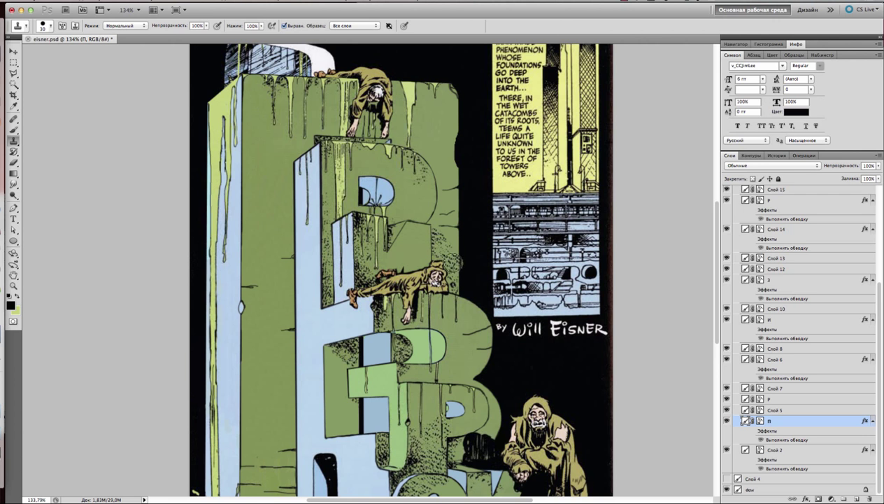
scroll(442, 280, down, 1)
ctrl+click(406, 335)
scroll(432, 406, down, 2)
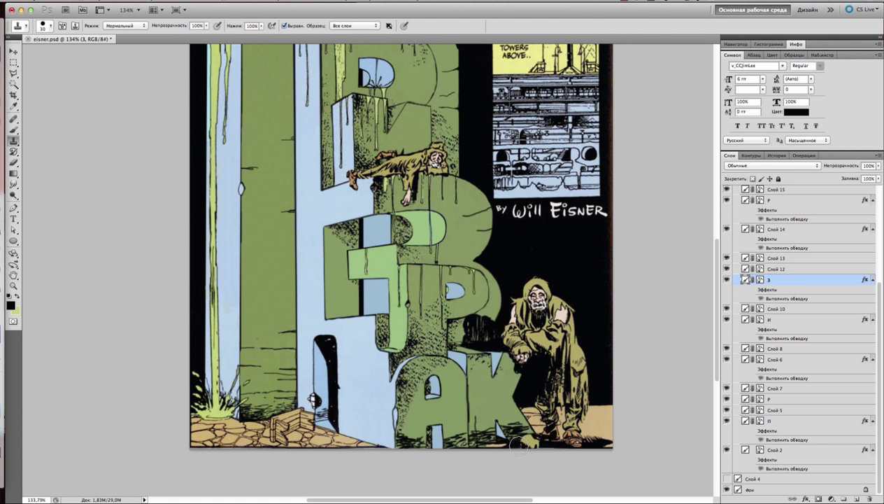
Check the edited lower letters against a preview of the original eisner.jpg
key(super+Tab)
key(super+Tab)
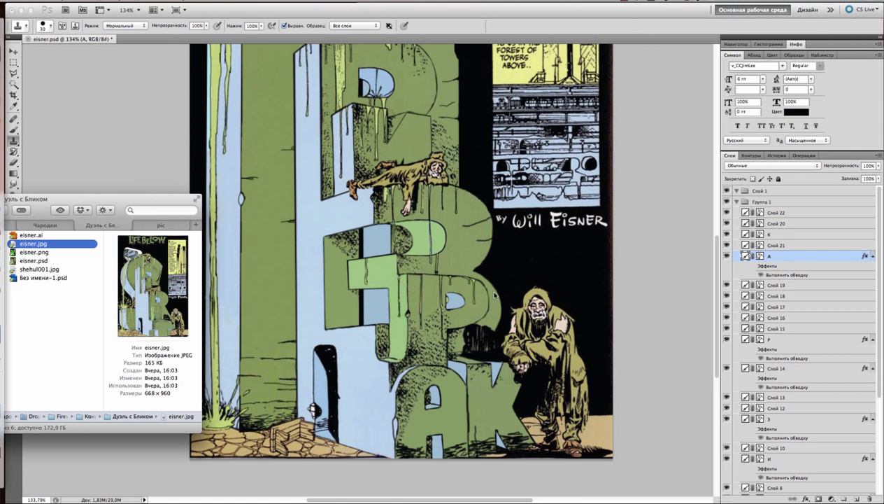
key(super+Tab)
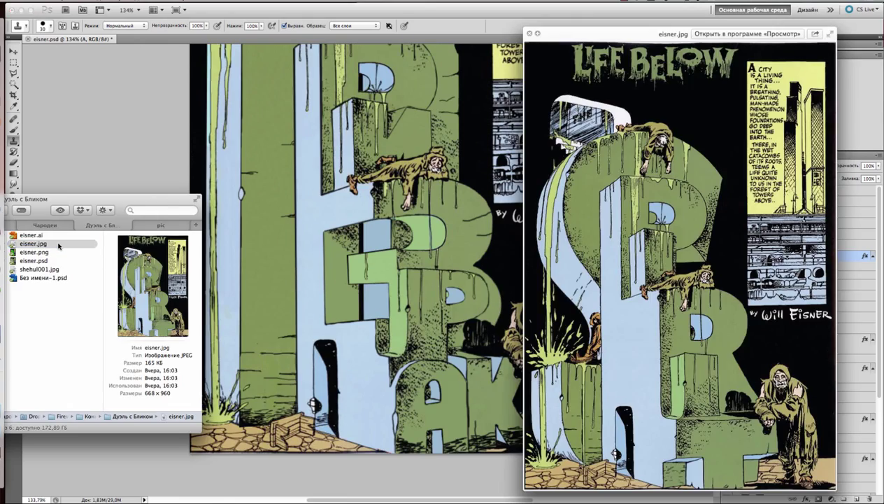
Switch to Fireworks, trace an 84 × 63 px letter Ж over the W of BELOW, fill it solid red without stroke and move it onto the sign
key(super+Tab)
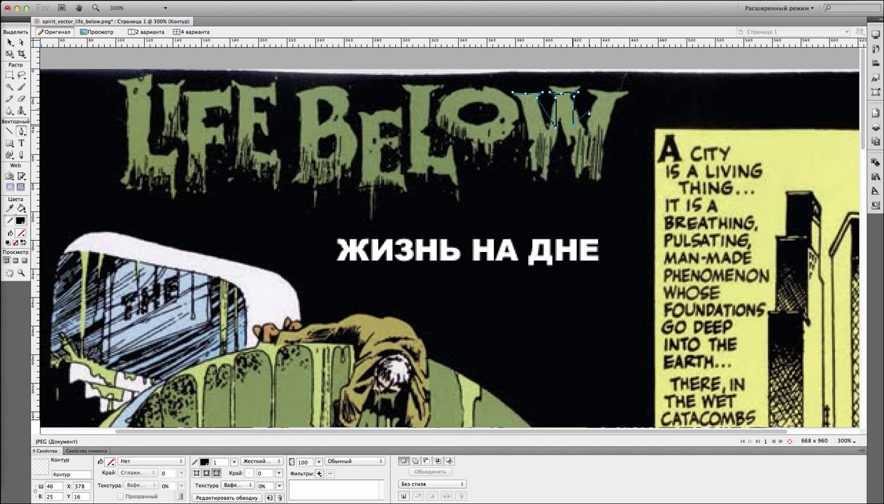
click(592, 173)
click(626, 171)
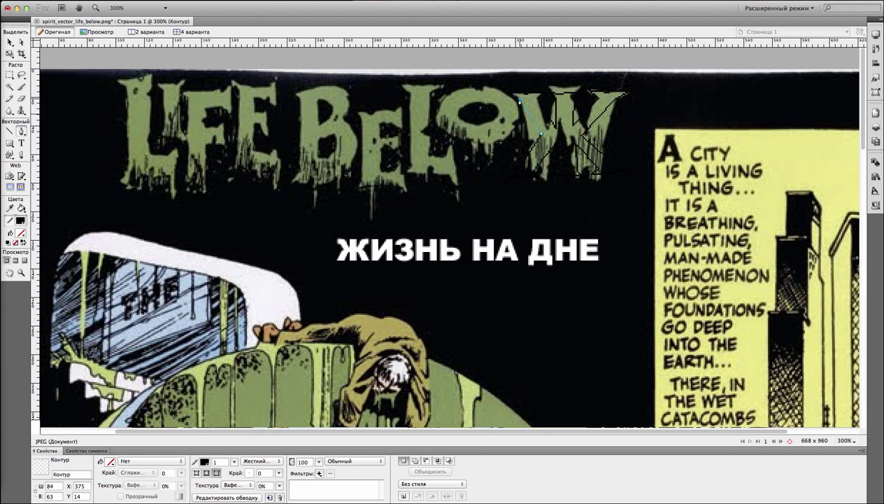
click(532, 170)
click(110, 461)
click(133, 402)
drag(566, 133, 189, 316)
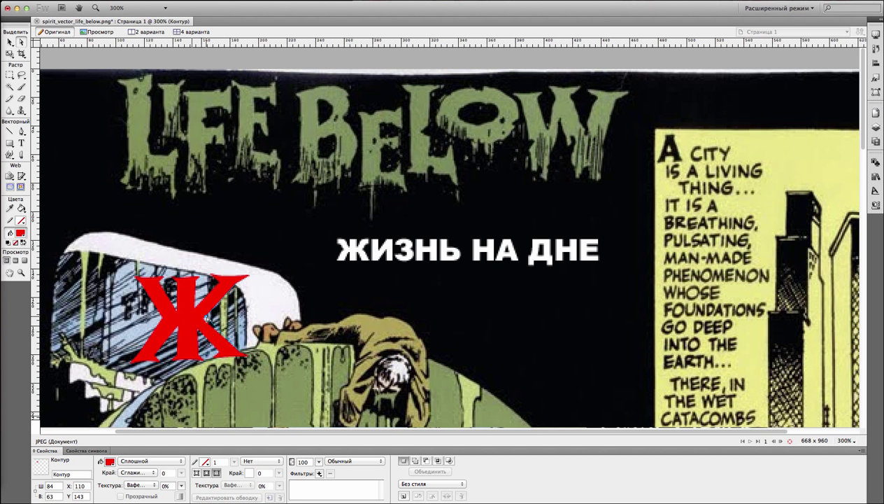
Trace a letter И about 43 × 55 px over the EL of BELOW, fill it solid red without stroke and place it after Ж
key(p)
click(359, 114)
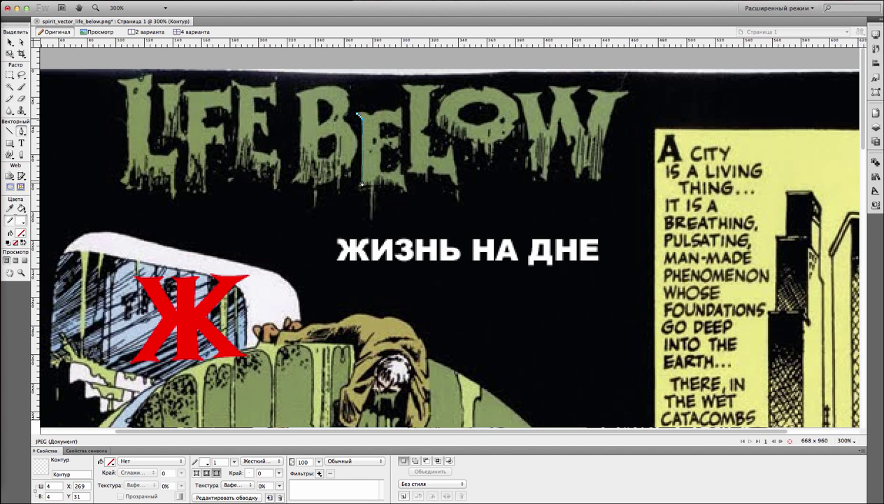
click(399, 188)
click(418, 187)
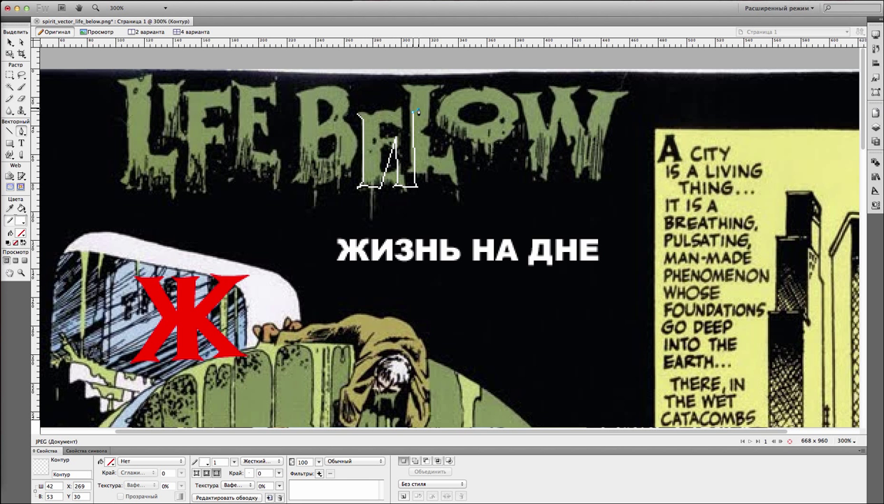
click(417, 109)
click(399, 110)
click(383, 147)
click(359, 114)
drag(388, 147, 276, 317)
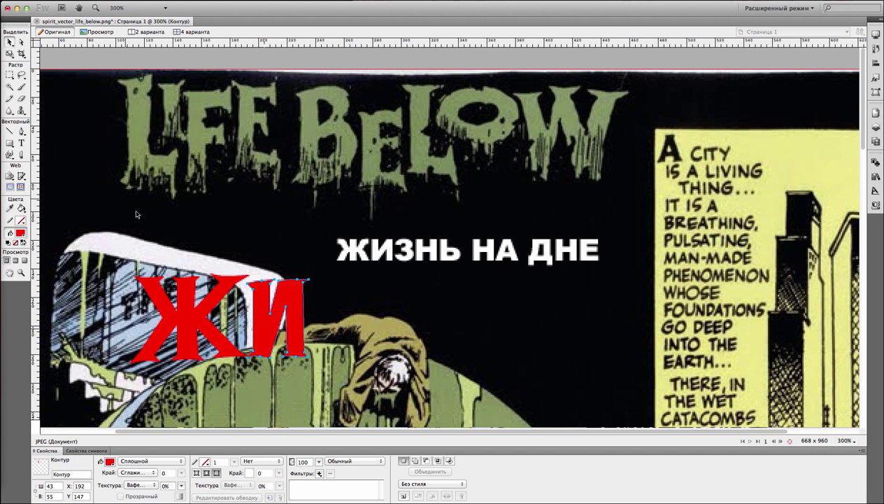
Trace a letter З following the B of BELOW, fill it solid red without stroke and place it after И
click(298, 93)
click(357, 161)
click(339, 184)
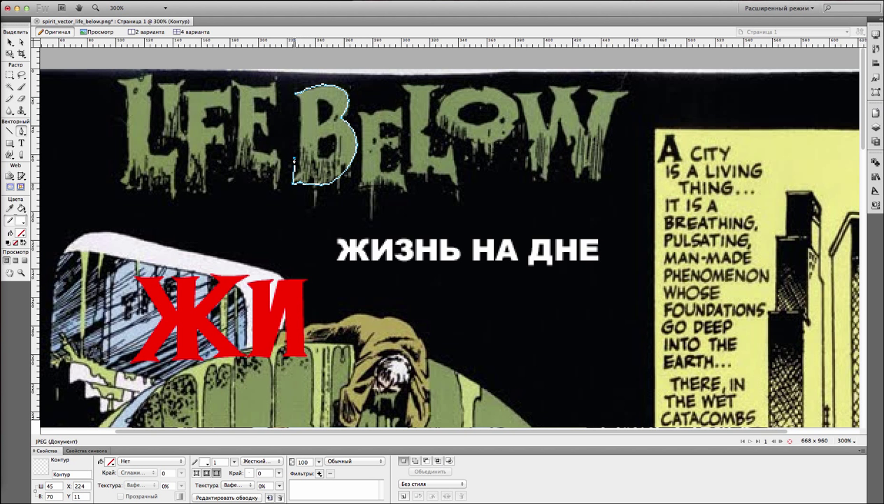
click(294, 160)
click(312, 158)
click(335, 143)
click(309, 138)
click(326, 119)
click(298, 93)
drag(325, 139, 337, 311)
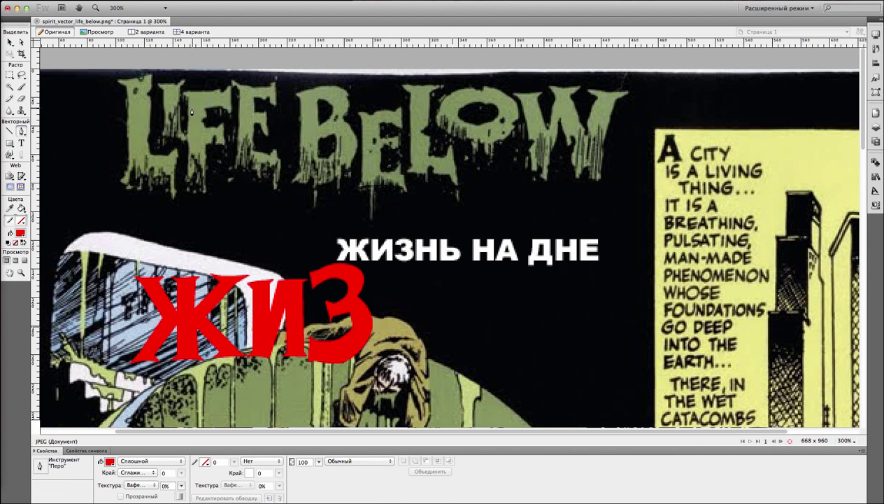
Trace a 46 × 71 px letter Н over the FE of LIFE, fill it solid red without stroke and place it after З
drag(196, 92, 208, 91)
click(237, 188)
click(244, 192)
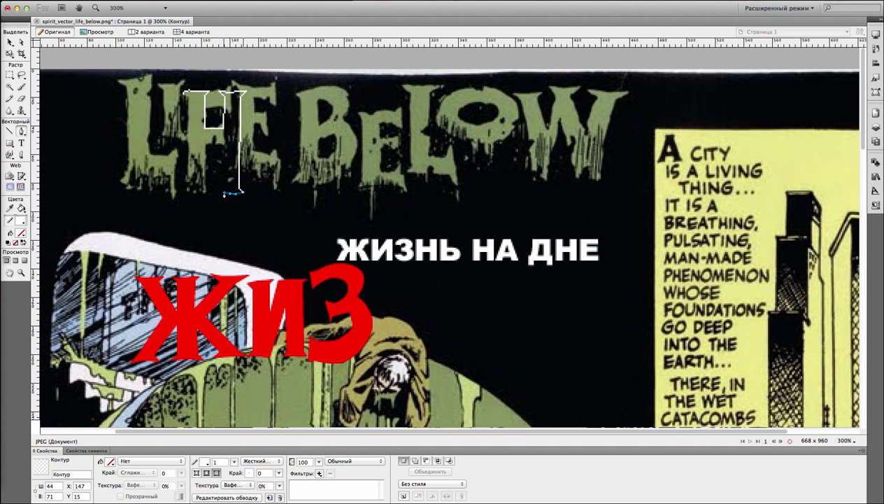
click(214, 193)
click(222, 143)
click(206, 143)
click(209, 193)
click(179, 193)
click(184, 92)
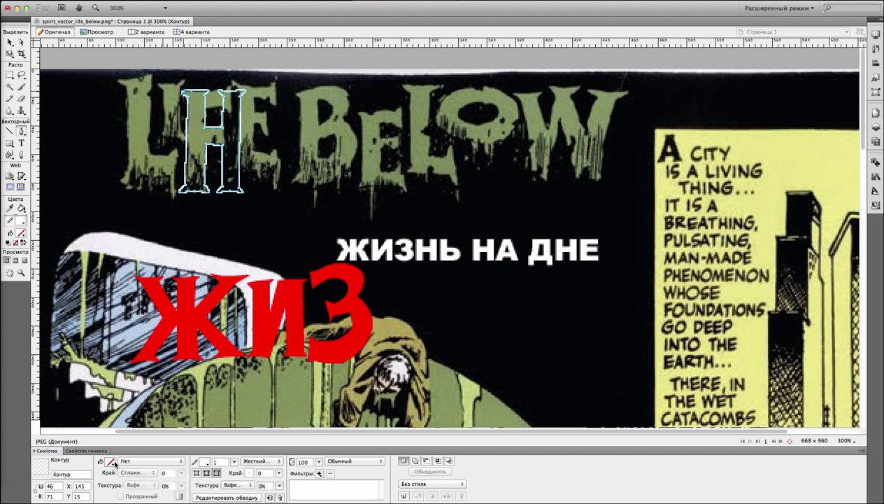
click(196, 91)
drag(224, 143, 416, 321)
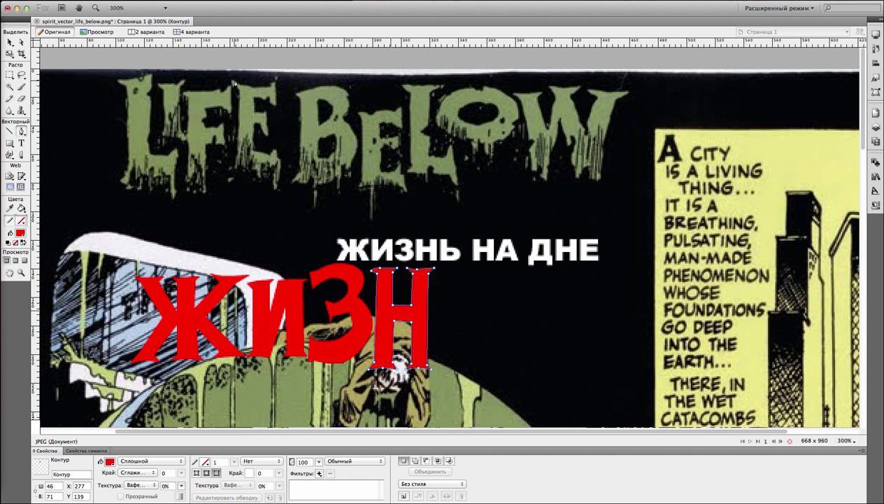
Trace a 46 × 72 px letter Ь with a cut-out counter over the E of LIFE, fill it solid red and place it after Н
drag(240, 81, 249, 83)
click(289, 151)
click(285, 180)
click(222, 184)
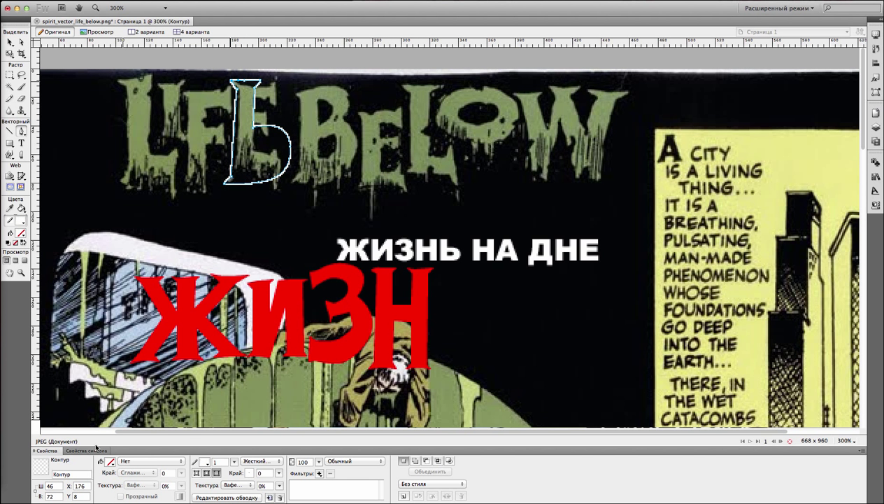
click(233, 79)
click(253, 145)
click(253, 160)
click(275, 149)
click(253, 145)
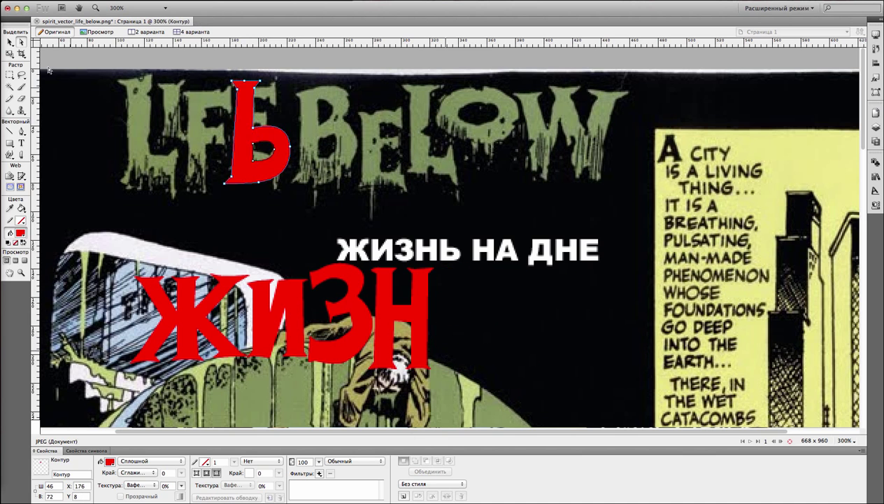
drag(243, 167, 445, 353)
Scale З, Н and Ь down to a 64 px height, reduce Ь further to 33 × 53 px and tighten the letter spacing of ЖИЗНЬ
click(875, 127)
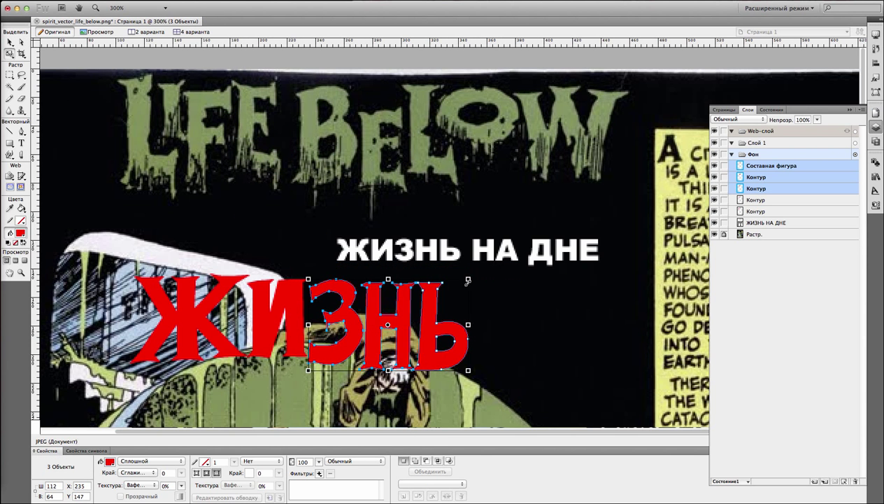
click(412, 395)
click(450, 359)
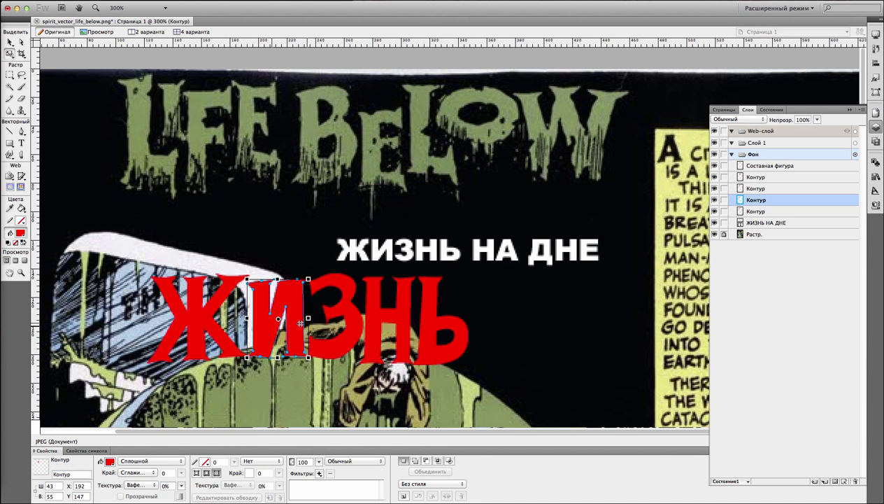
click(450, 359)
drag(431, 346, 420, 339)
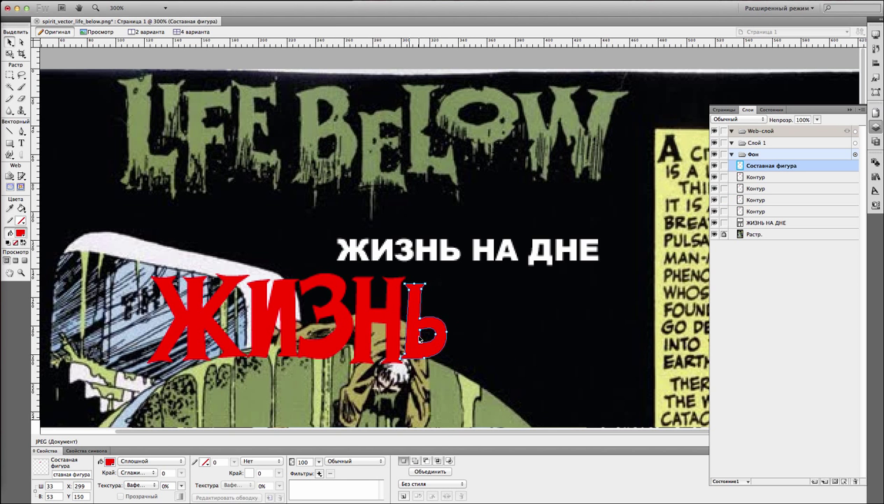
Move all five letters of ЖИЗНЬ together to X 33, Y 17, over the word LIFE
click(331, 340)
drag(331, 340, 261, 154)
click(195, 224)
scroll(194, 224, left, 5)
Trace a 34 × 54 px letter Н over the small E of BELOW, fill it solid red without stroke and place it after ЖИЗНЬ
key(p)
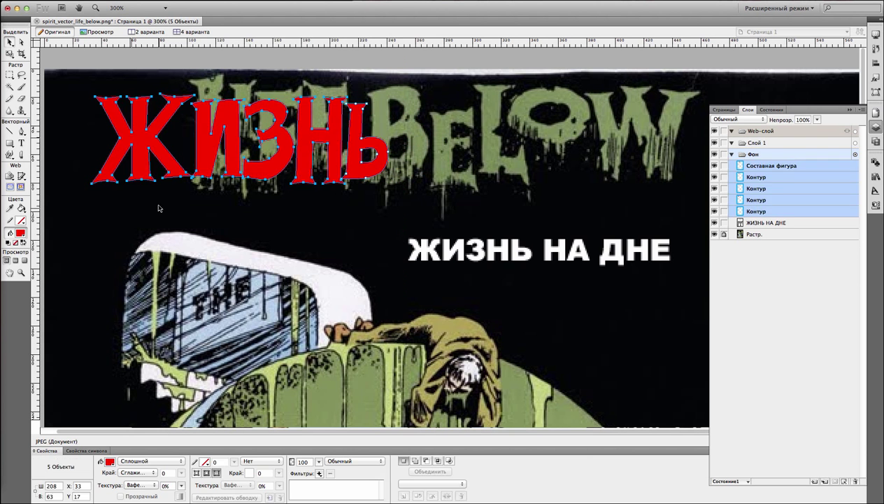
click(430, 112)
drag(474, 110, 474, 183)
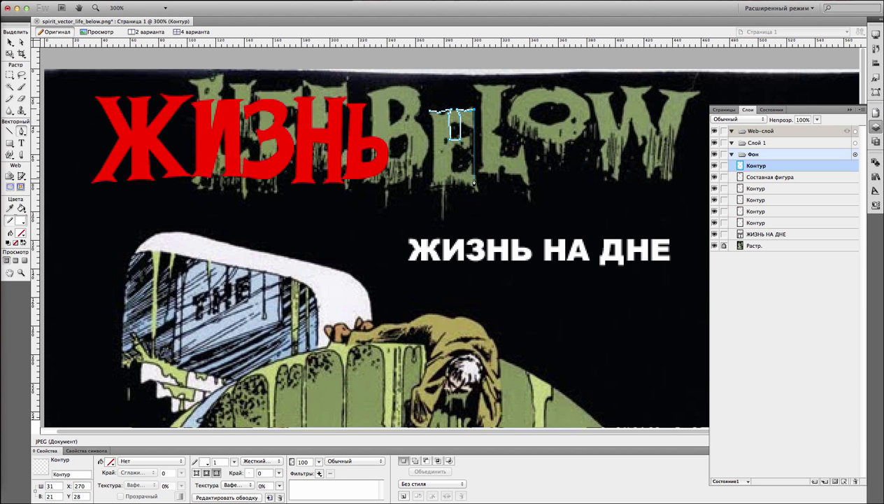
click(110, 461)
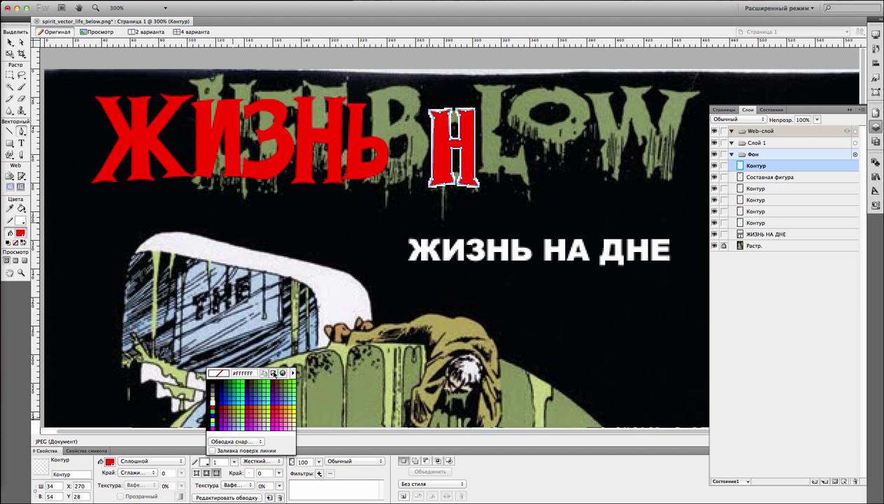
drag(447, 147, 405, 146)
key(q)
Trace a letter А about 36 × 50 px with a cut-out counter over the L of BELOW, filled solid red, to complete НА
key(p)
click(455, 173)
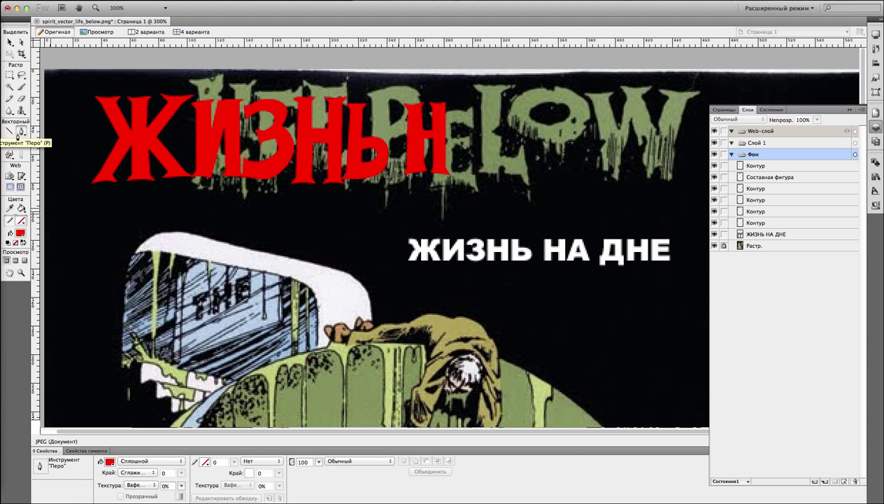
click(477, 174)
click(489, 100)
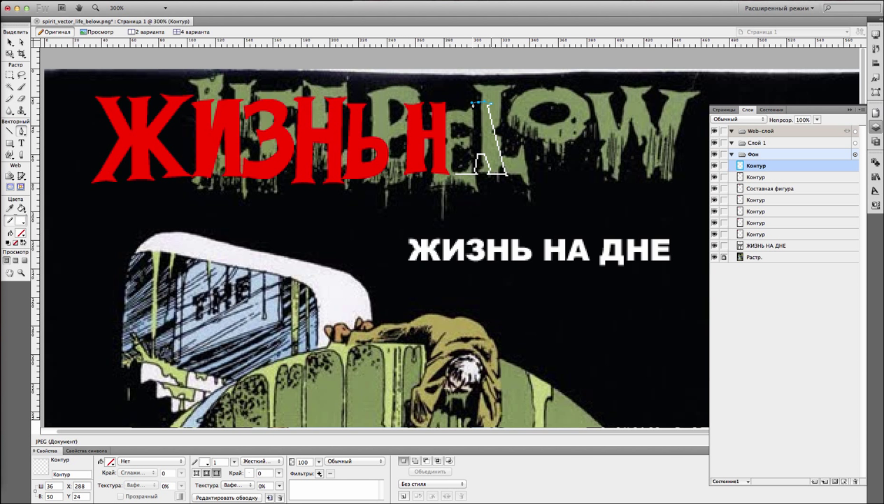
click(459, 100)
click(454, 173)
click(479, 127)
click(475, 144)
click(483, 144)
Rename the traced shapes in the layer list after their letters: Ж, И, З, Н, Ь, Н and А
double_click(755, 234)
text(Ж)
double_click(755, 222)
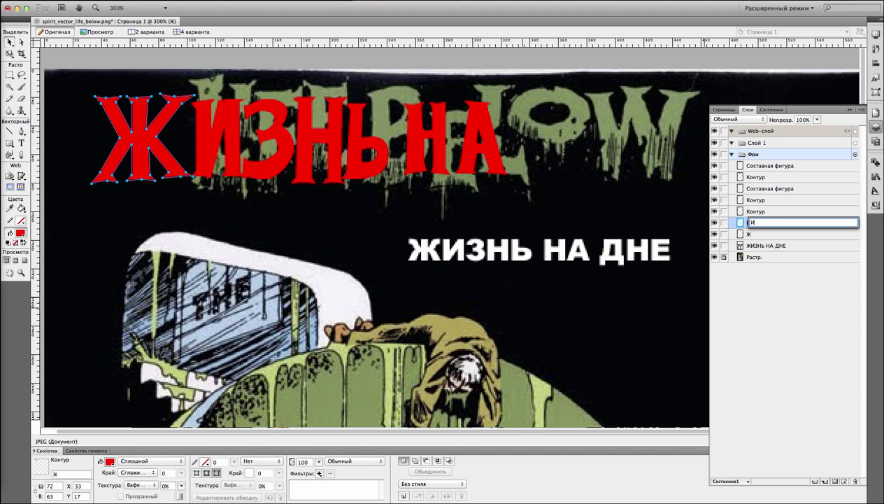
text(И)
double_click(756, 211)
text(З)
double_click(756, 199)
text(Нp)
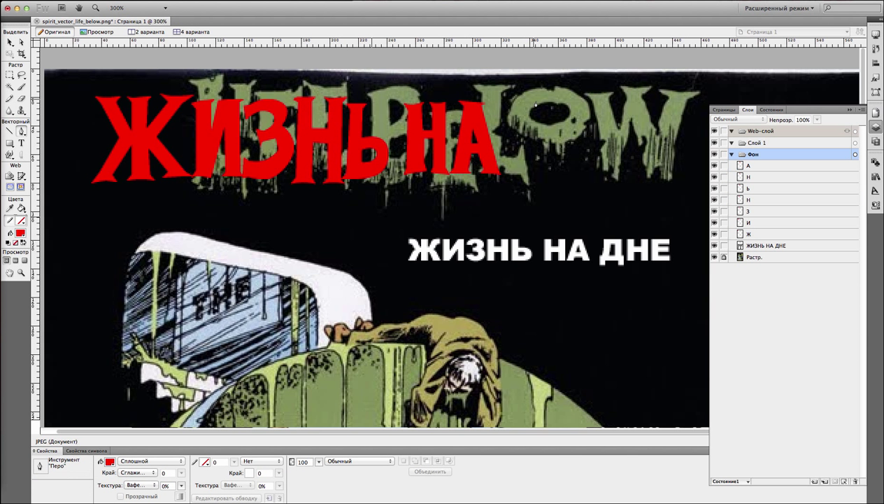
Trace a 52 × 74 px letter Д with a cut-out counter over the O of BELOW, fill it solid red and name it Д
click(518, 188)
click(517, 158)
click(529, 157)
click(535, 89)
click(579, 87)
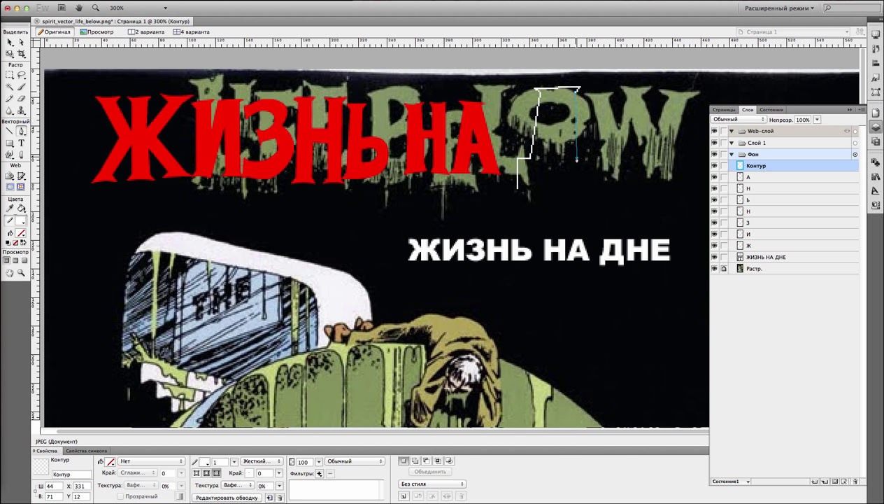
click(578, 158)
click(592, 191)
click(539, 181)
key(super+alt+shift+v)
double_click(755, 165)
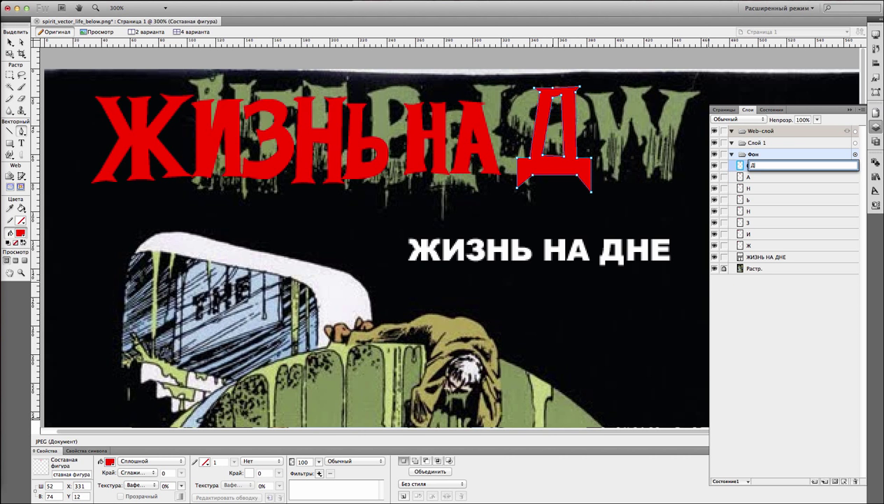
text(Д)
key(Return)
Duplicate the Н of ЖИЗНЬ, bring the copy to the front, scale it to 30 × 46 px and place it after Д
key(v)
click(307, 158)
key(super+shift+d)
key(super+shift+Up)
drag(306, 158, 609, 189)
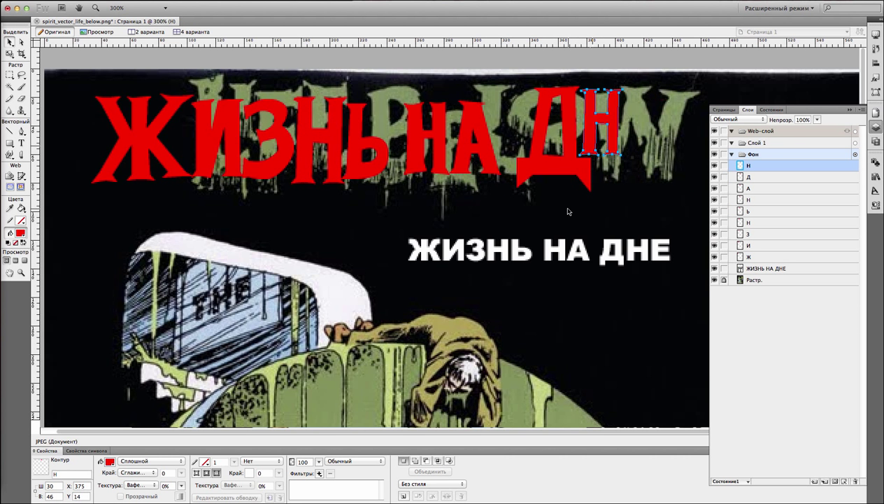
click(506, 199)
Remove the reference text, hide the letters in Слой 1 and trace a 33 × 77 px letter Е over LIFE, filled solid red
click(715, 268)
click(714, 142)
key(p)
click(348, 78)
click(347, 109)
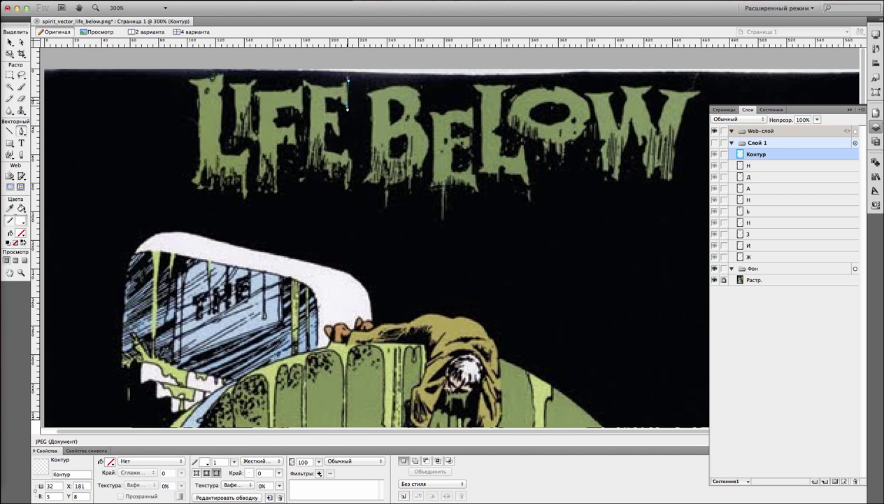
key(v)
key(super+alt+shift+v)
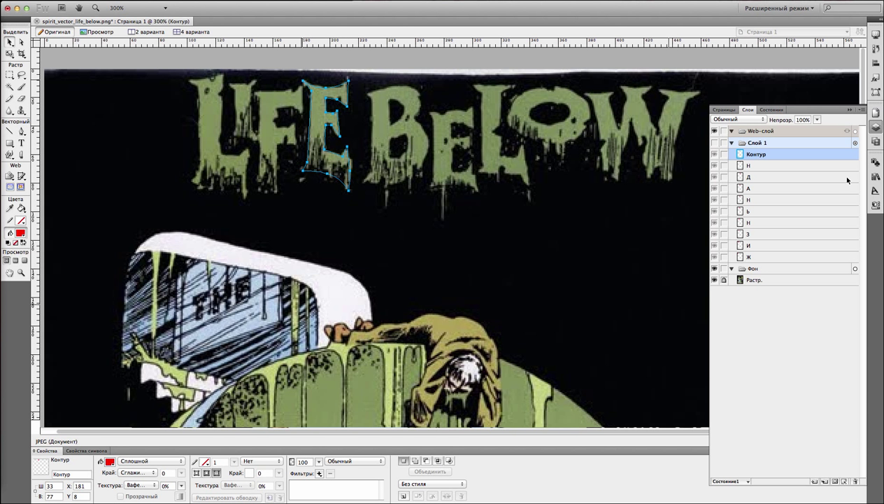
Show the Слой 1 letters again and place the traced Е after Н to complete ДНЕ
click(714, 142)
click(258, 159)
click(324, 166)
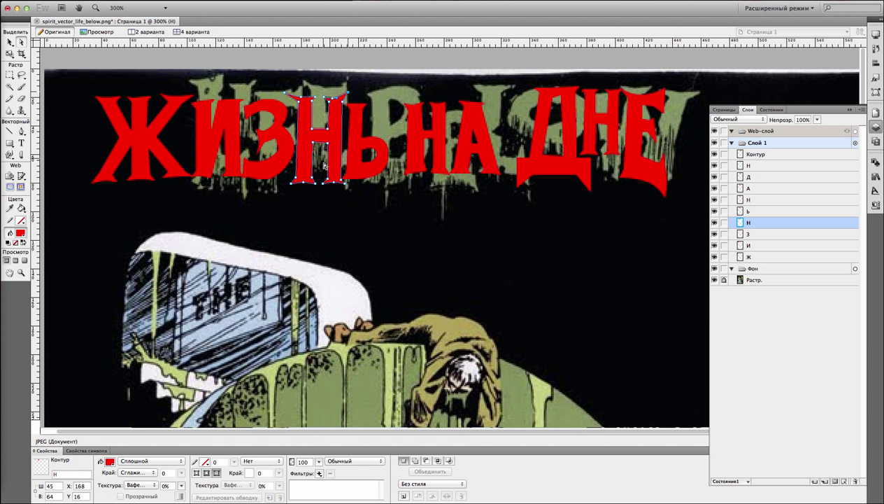
click(605, 217)
Copy all ten red letters and paste them into a new document with a transparent canvas fitted around the lettering
key(super+a)
key(super+c)
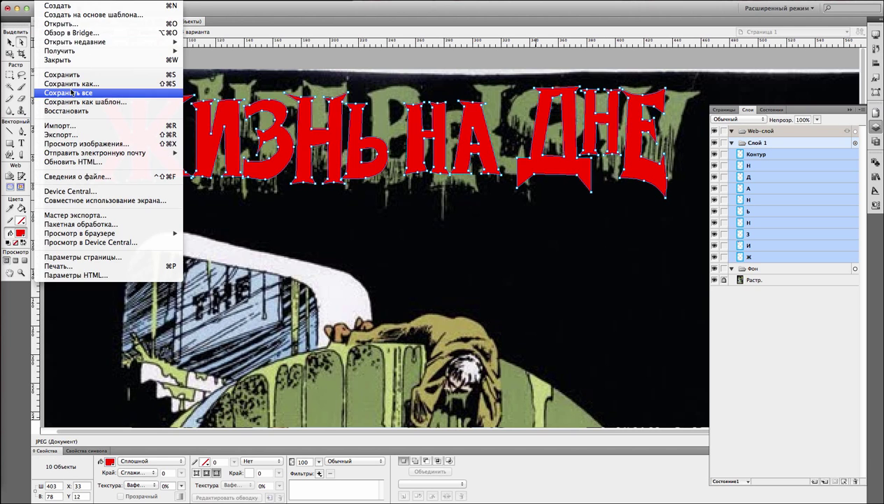
key(super+n)
key(Return)
key(super+v)
key(super+alt+c)
key(Return)
Save the new lettering document in the Блик folder as the Photoshop PSD file spirit_vector_life_below_mask.psd
key(super+s)
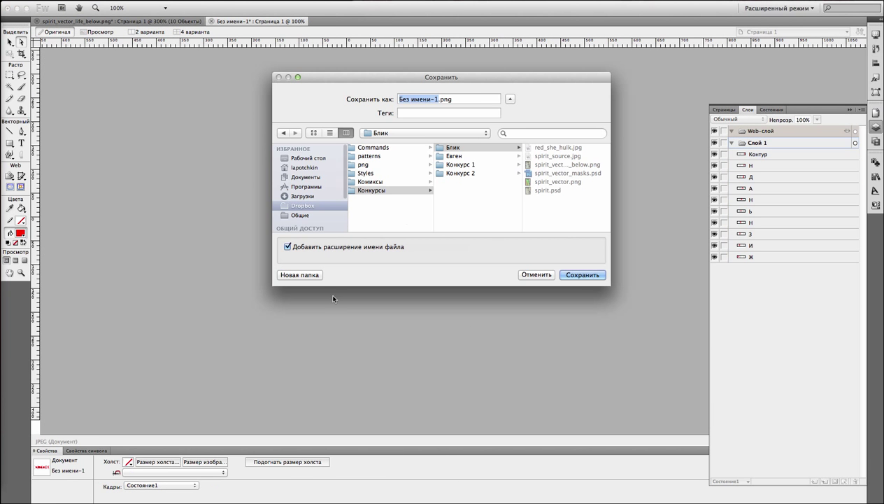
text(spirit_vector_life_below_2)
key(Return)
key(super+w)
click(382, 235)
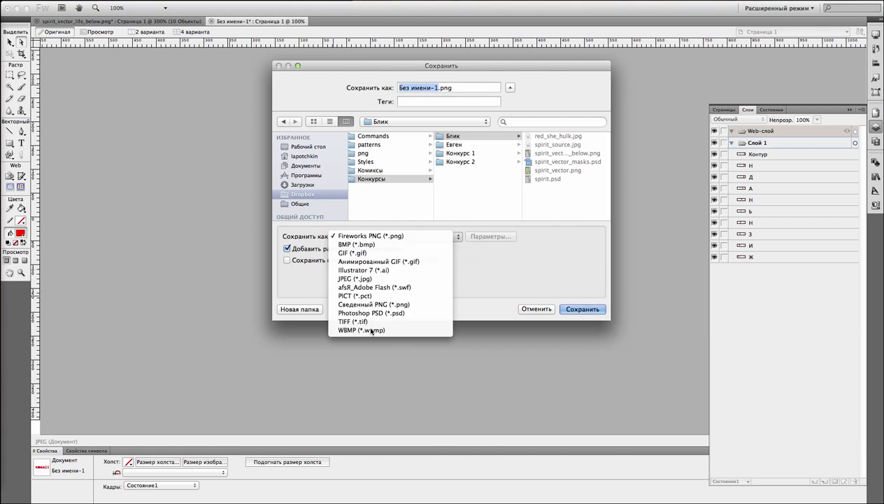
click(367, 315)
click(568, 310)
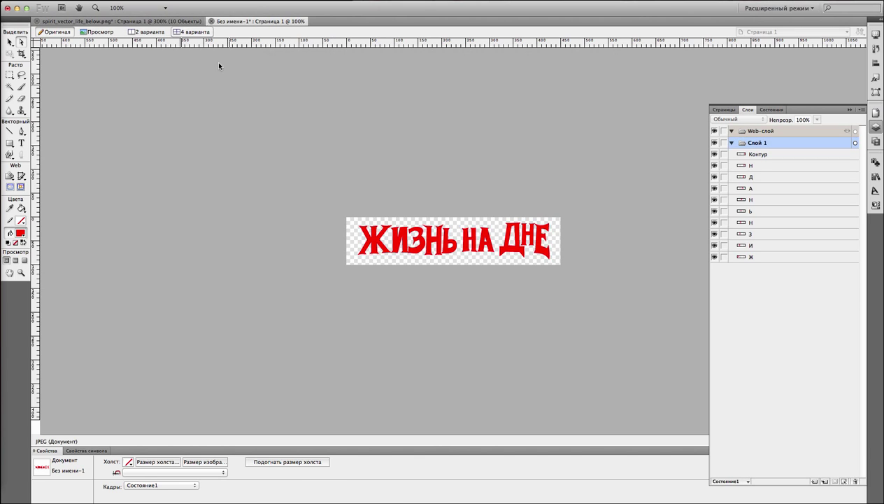
Close the Fireworks documents, switch to Photoshop and open spirit_vector_life_below_mask.psd
key(super+w)
key(super+w)
click(4, 406)
click(302, 143)
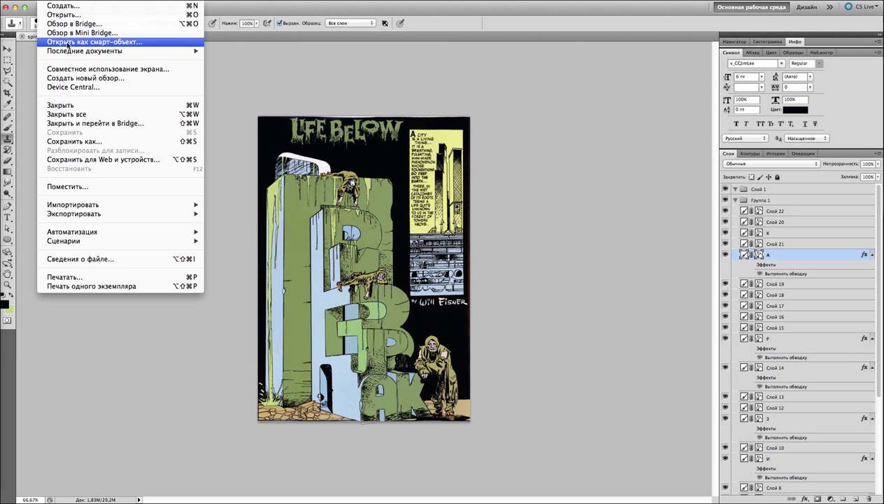
key(super+o)
click(518, 180)
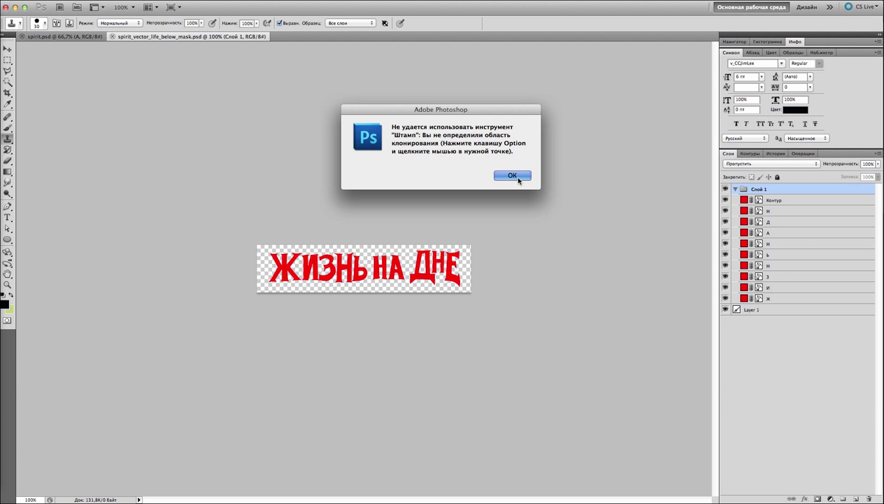
Name the Контур layer Е, transfer the lettering group onto the LIFE BELOW title in spirit.psd and close the mask file
click(519, 181)
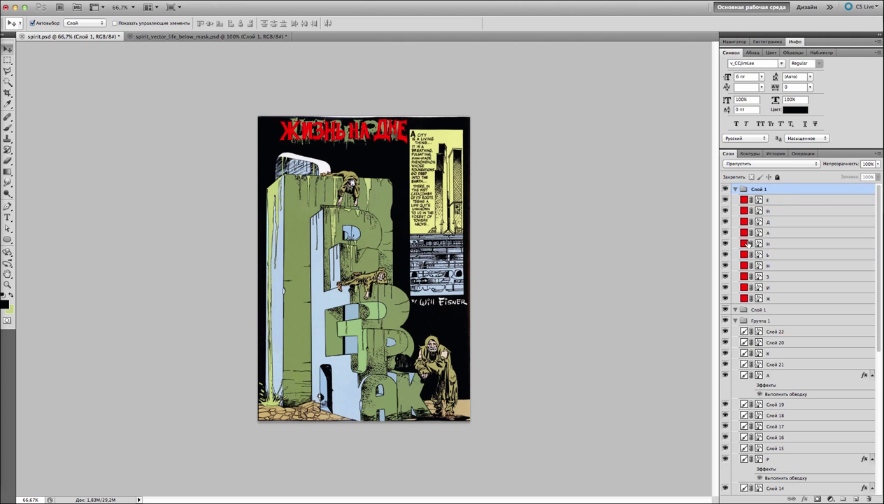
key(super+w)
click(399, 170)
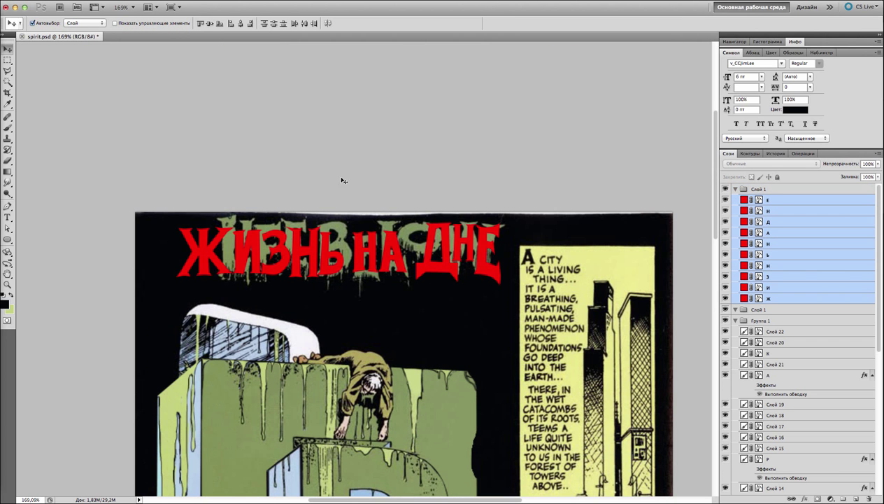
Duplicate the red lettering group, merge the copy into a single layer and hide the original group
right_click(762, 189)
click(680, 205)
right_click(762, 188)
click(681, 370)
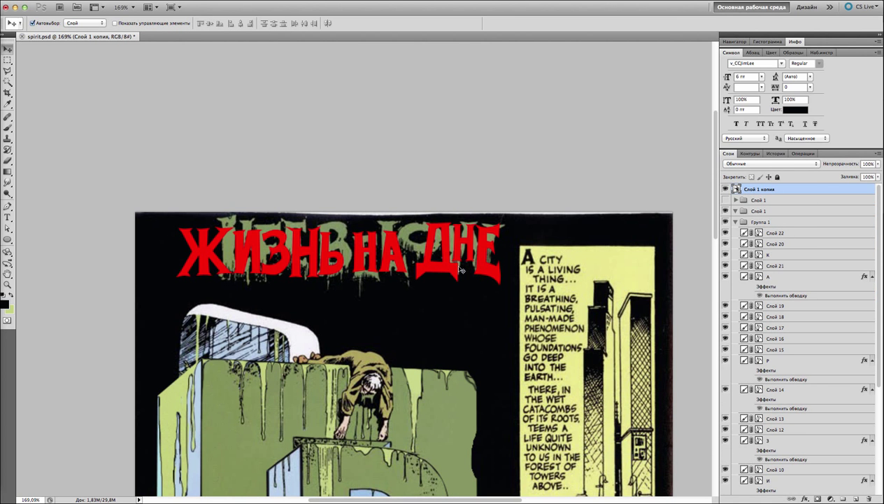
Undo the merging of the copied lettering group to get its separate letter layers back
key(super+alt+z)
key(super+alt+z)
key(super+shift+z)
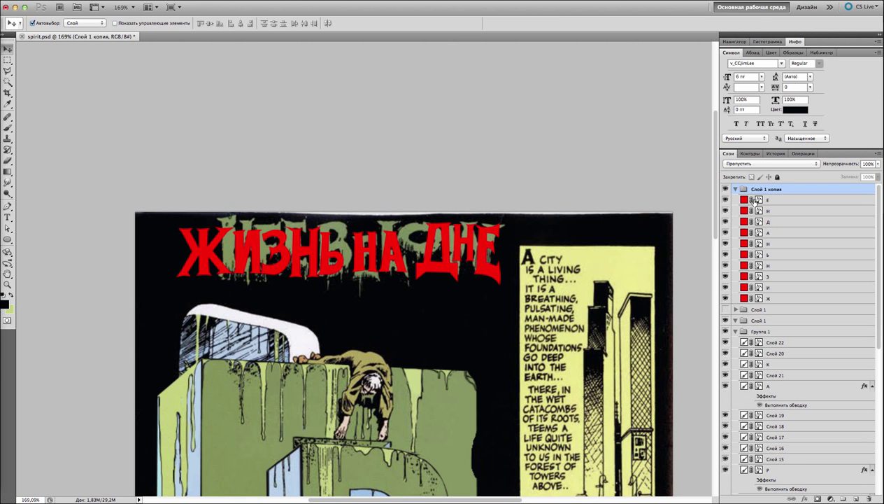
Recolour all the letter shape layers in the Слой 1 копия group to the green 7a8c58 sampled from the LIFE BELOW title
double_click(743, 200)
click(372, 243)
key(Return)
double_click(743, 222)
key(Return)
double_click(743, 243)
click(371, 243)
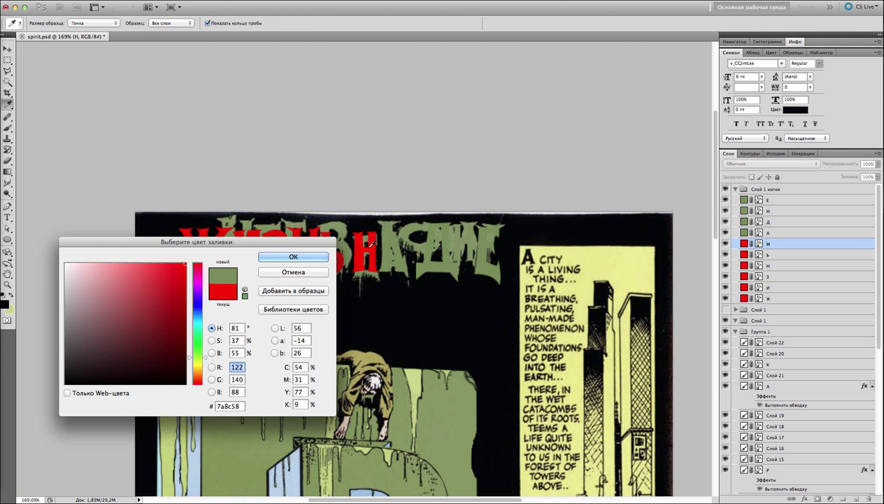
key(Return)
double_click(743, 255)
click(372, 243)
key(Return)
double_click(744, 298)
click(371, 242)
key(Return)
Merge the green lettering group into one layer named Жизнь на дне and place it just beneath the LIFE BELOW title
click(777, 189)
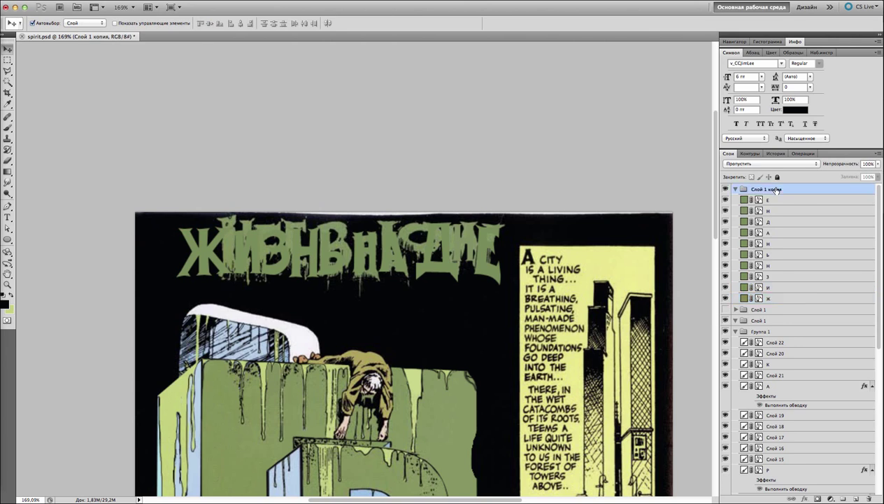
key(super+e)
text(Жизнь на дне)
key(Return)
drag(326, 264, 325, 324)
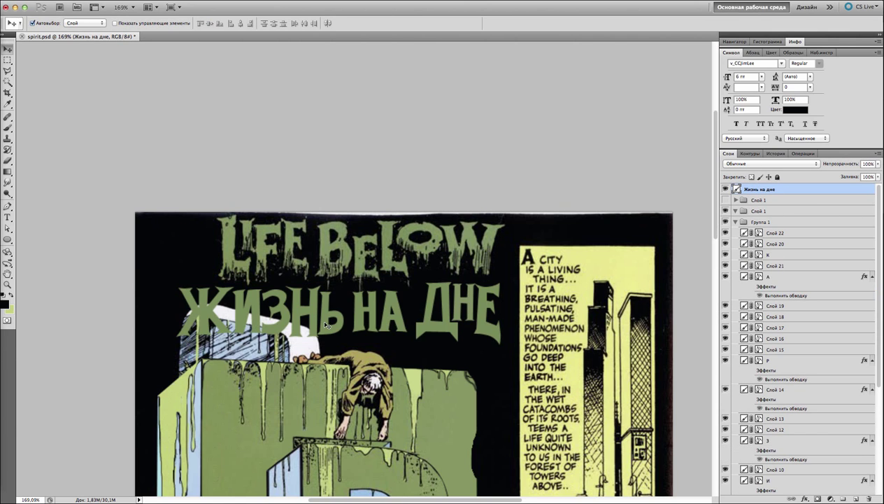
Roughen the letters of Жизнь на дне with the Eraser, cutting small nicks and chips into their edges and strokes
scroll(326, 324, up, 3)
key(b)
scroll(431, 365, up, 3)
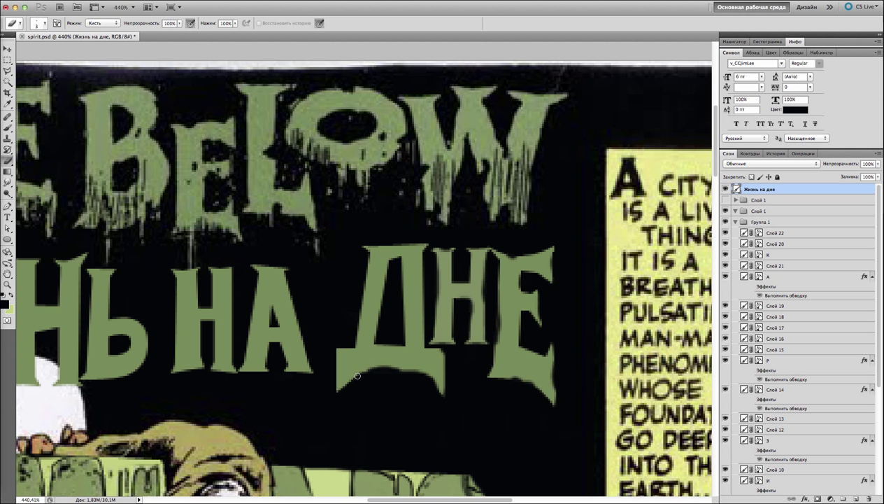
scroll(417, 262, left, 5)
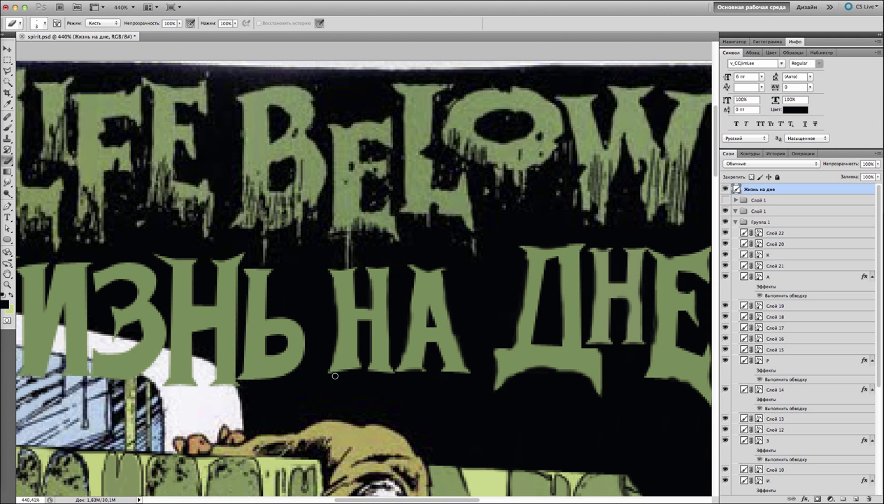
scroll(335, 375, right, 6)
scroll(320, 347, left, 8)
drag(308, 354, 308, 294)
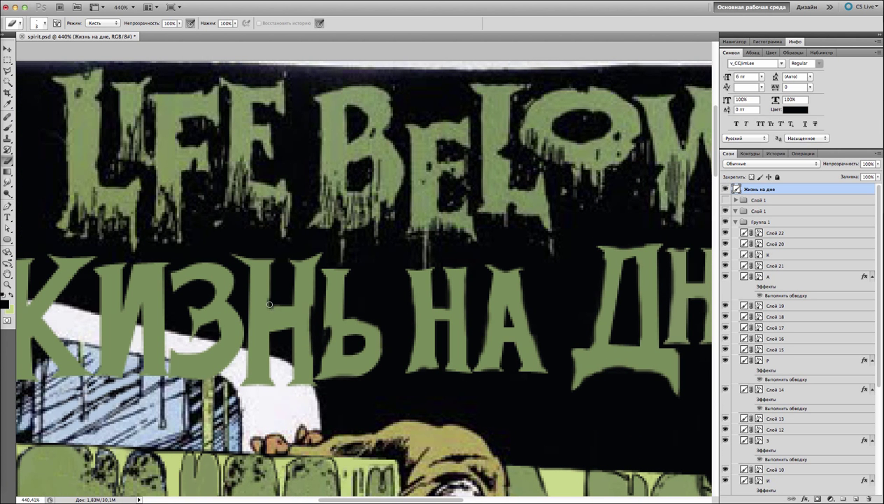
scroll(246, 321, left, 3)
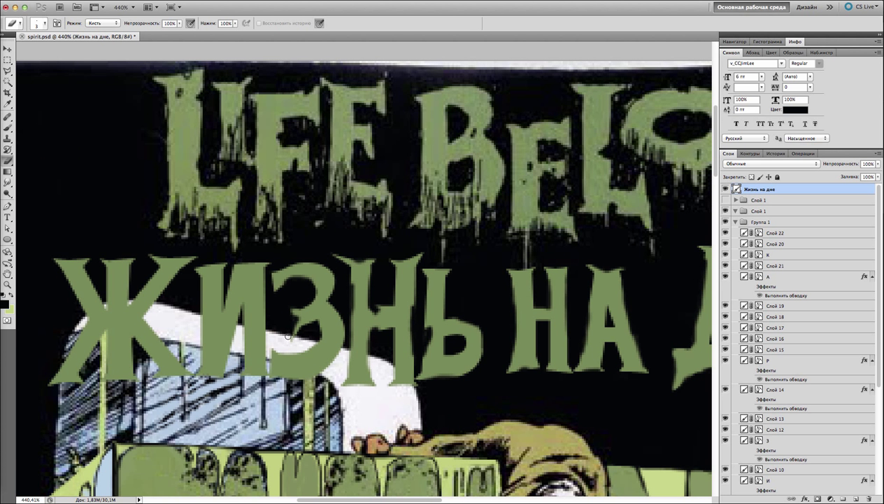
drag(260, 350, 262, 294)
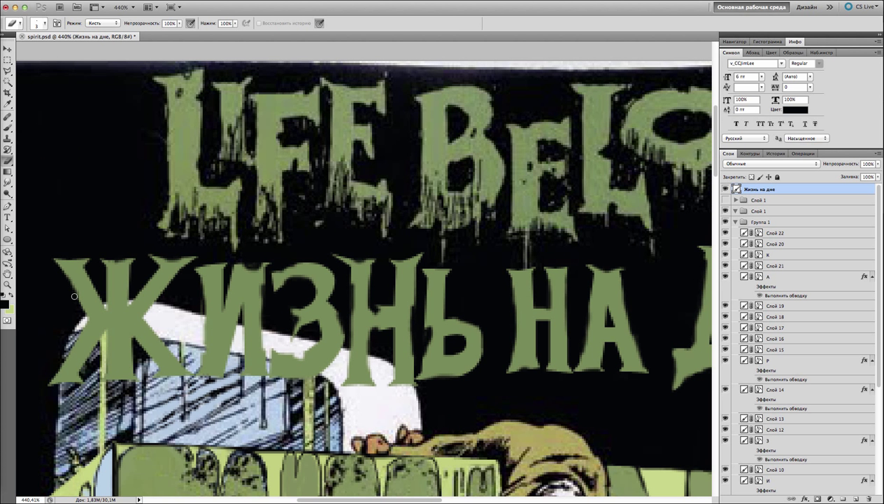
scroll(126, 290, right, 8)
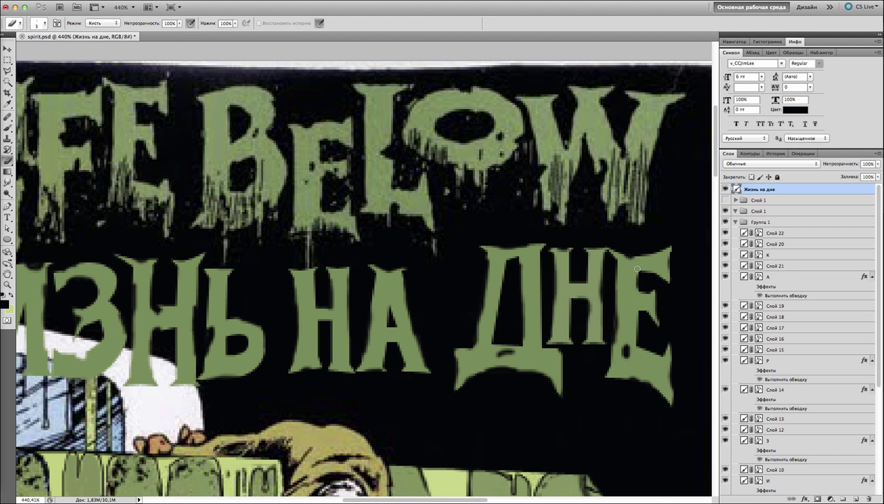
scroll(211, 308, left, 5)
scroll(271, 340, right, 5)
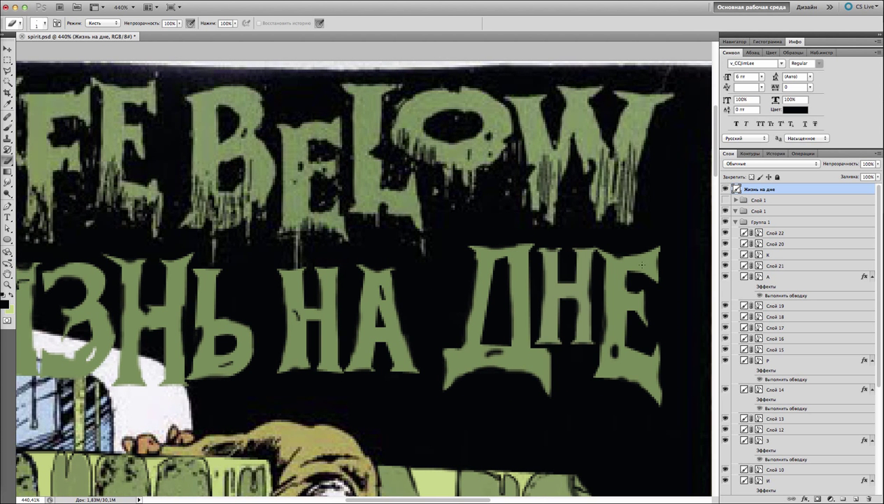
Paint small specks and short drips around and below the letters with a fine brush in the green sampled from the lettering
key(b)
alt+click(610, 305)
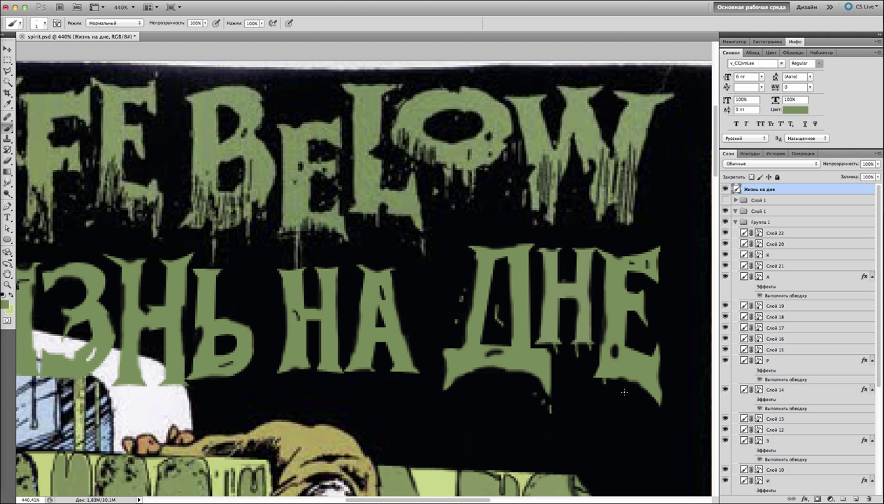
scroll(539, 323, left, 3)
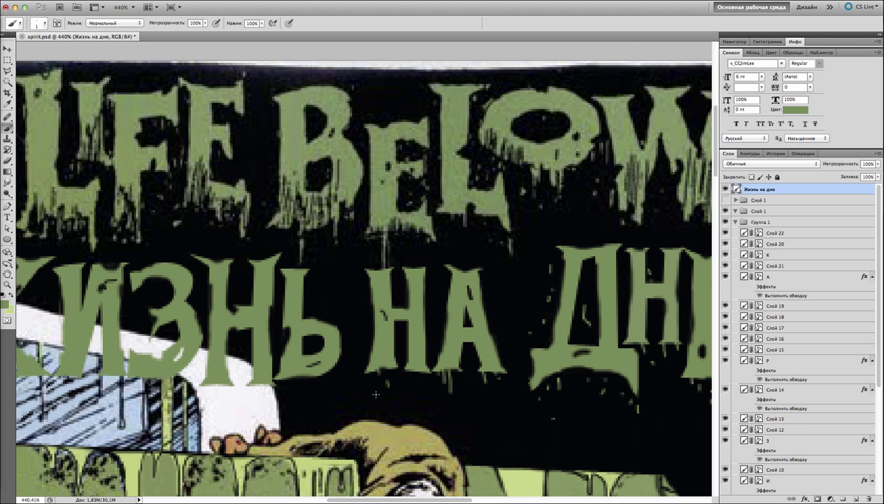
scroll(210, 362, left, 3)
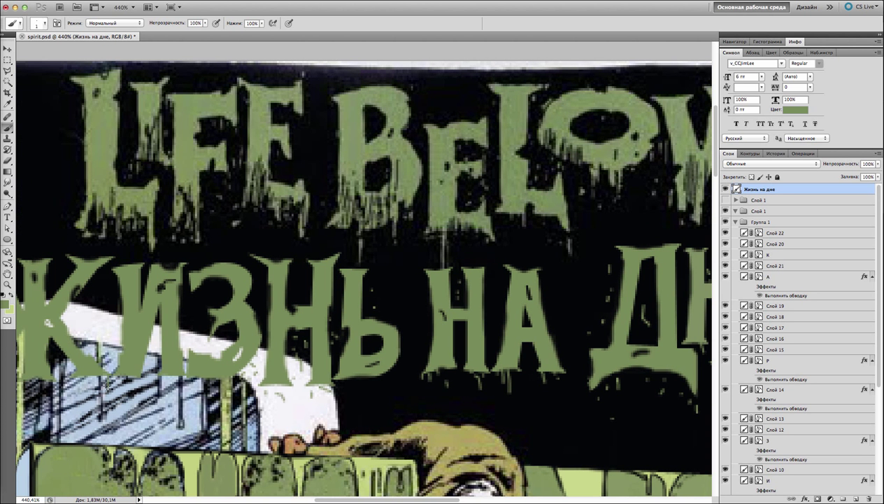
scroll(115, 344, left, 5)
Erase thin vertical streaks through the lower parts of the letters НА ДНЕ to imitate the dripping texture of the original title
key(e)
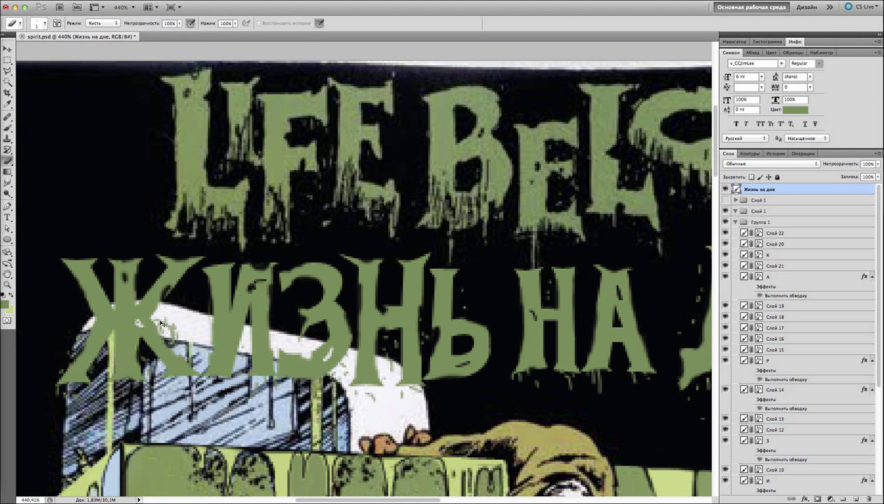
scroll(514, 379, right, 10)
drag(522, 352, 558, 386)
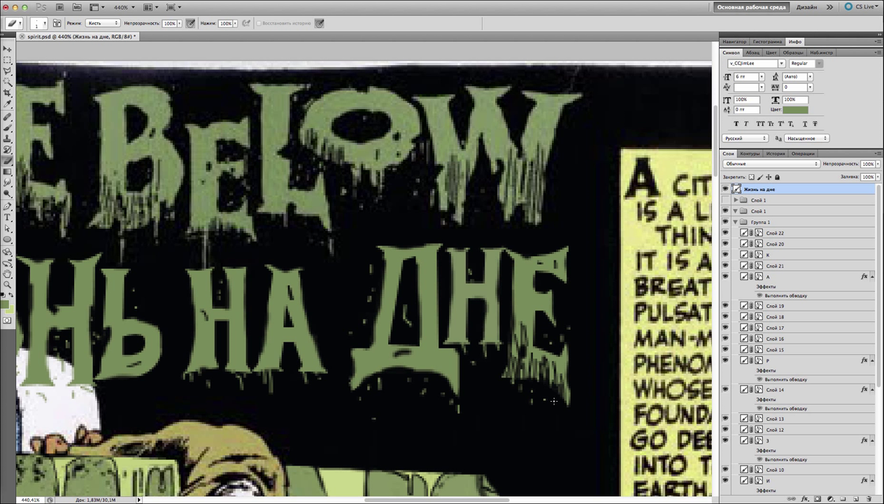
drag(457, 301, 457, 350)
drag(358, 346, 353, 387)
drag(371, 346, 371, 368)
drag(375, 316, 375, 365)
drag(417, 342, 417, 366)
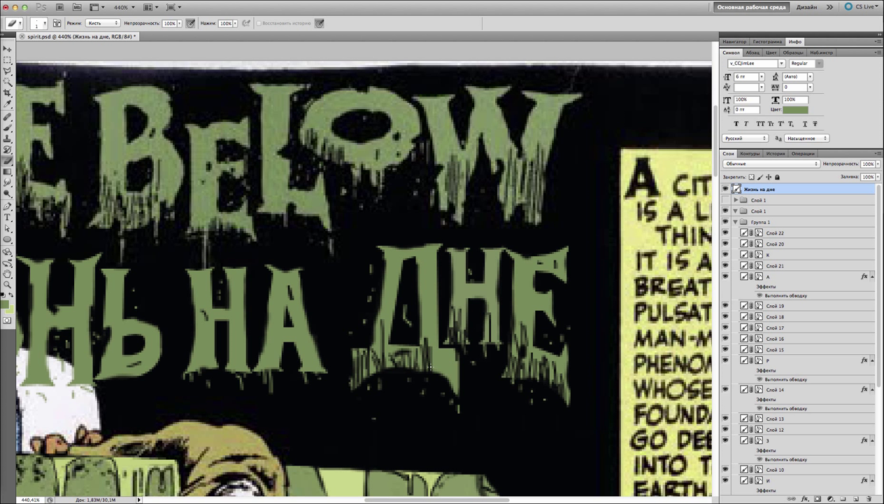
drag(384, 339, 384, 375)
drag(365, 349, 366, 376)
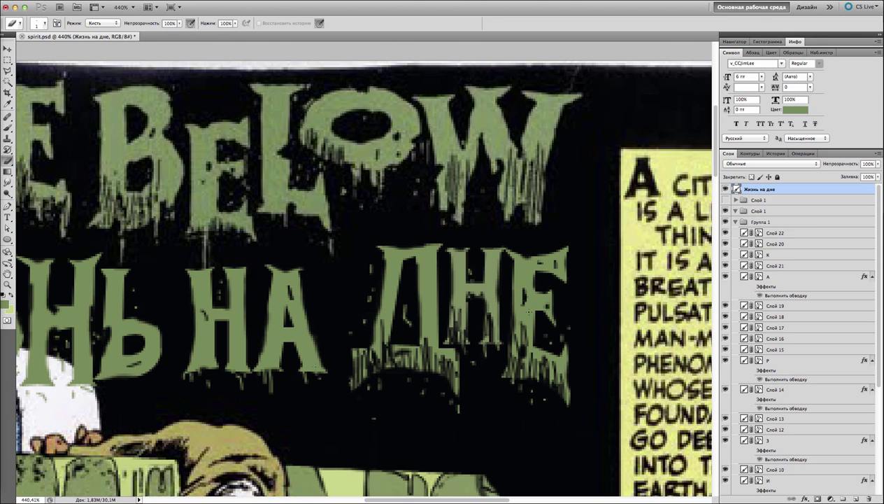
drag(303, 336, 303, 375)
drag(275, 326, 274, 378)
drag(308, 343, 308, 368)
scroll(204, 352, left, 5)
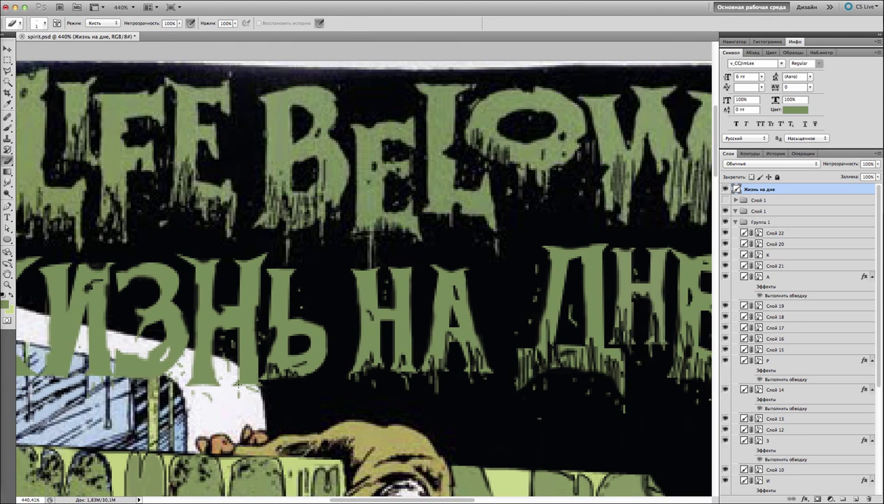
Move the new lettering back over the LIFE BELOW title and paint out the original title in black on the Фон layer
key(v)
key(super+1)
key(alt+shift+bracketleft)
key(b)
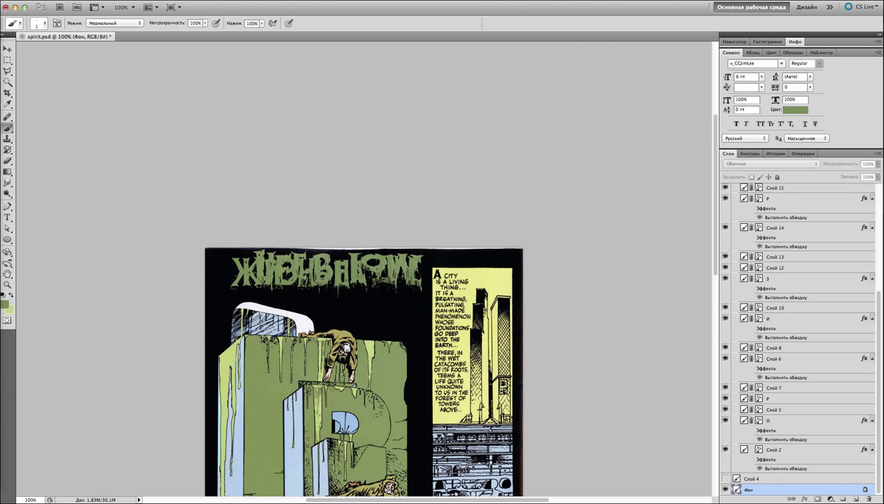
mouse_move(271, 263)
mouse_down()
mouse_move(303, 264)
mouse_move(265, 290)
mouse_move(394, 289)
mouse_up()
scroll(394, 291, up, 3)
mouse_move(304, 292)
mouse_down()
mouse_move(354, 242)
mouse_move(313, 283)
mouse_up()
scroll(197, 270, up, 1)
Return to the Жизнь на дне layer with the Eraser tool to work on its lettering
key(alt+period)
key(e)
scroll(197, 270, up, 1)
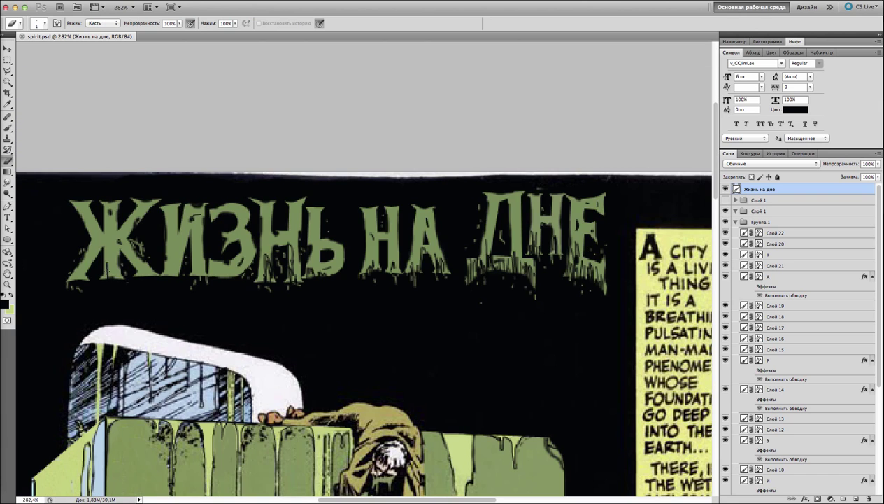